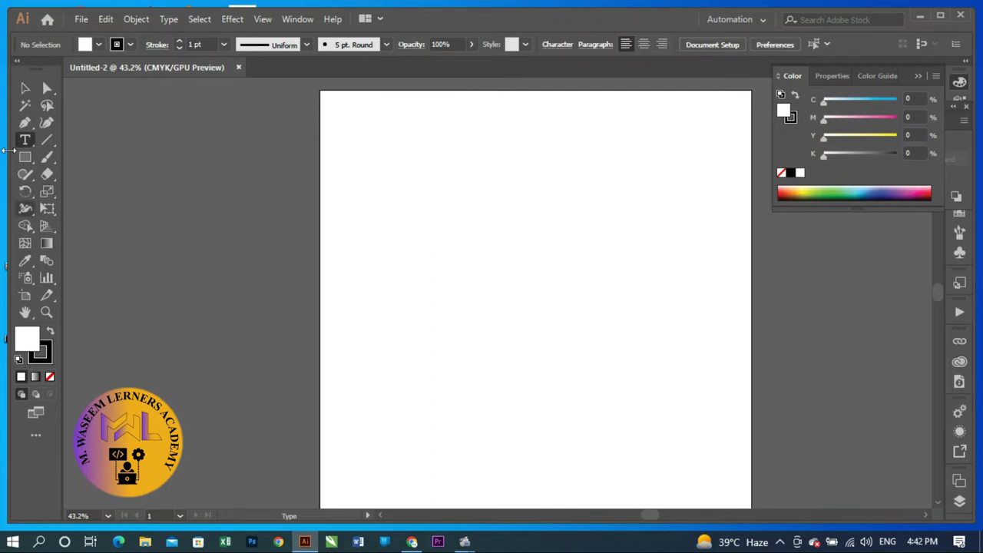
- Draw a tall rectangle, roughly 260 by 452 px, near the artboard centre as the phone body
click(24, 89)
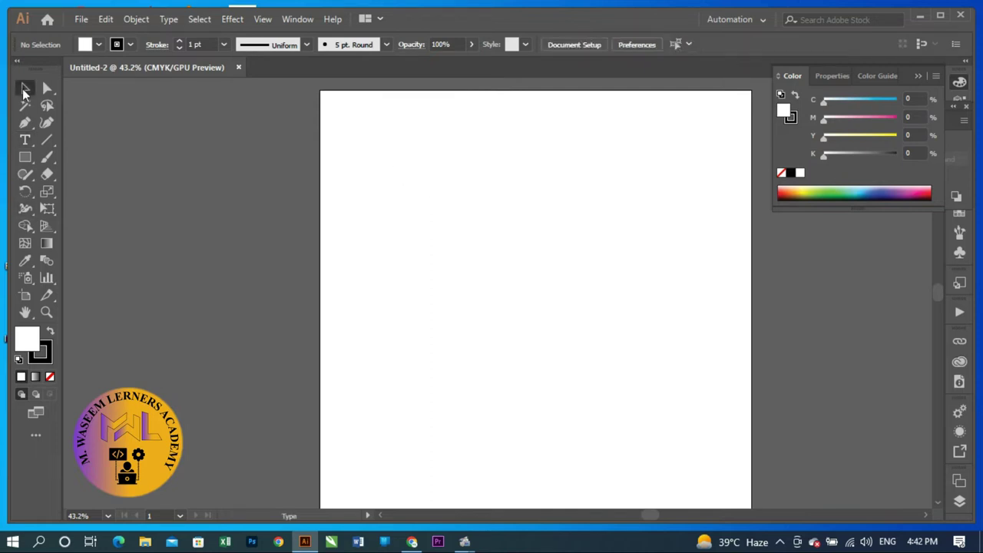
click(23, 160)
mouse_move(448, 160)
mouse_down()
mouse_move(563, 358)
mouse_move(634, 443)
mouse_up()
scroll(380, 211, up, 1)
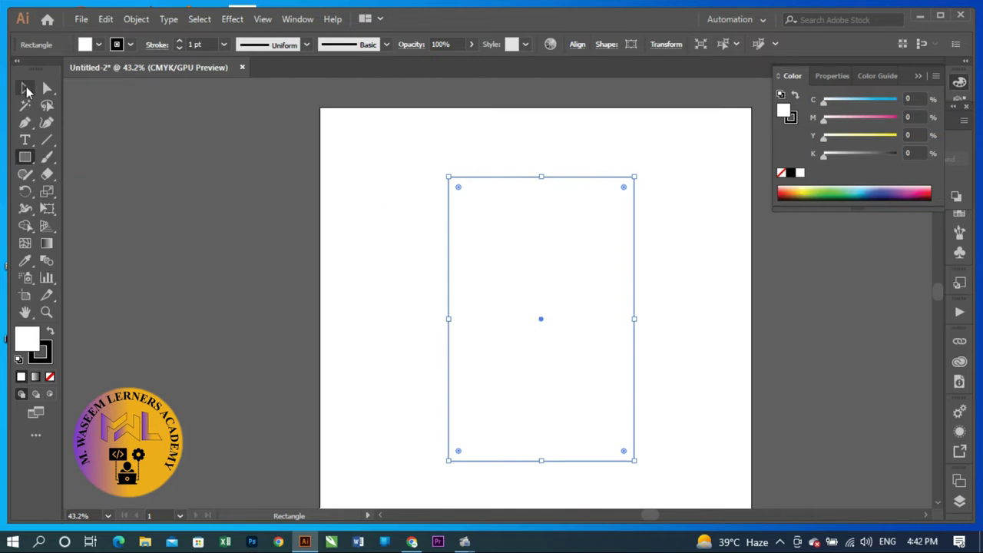
click(25, 89)
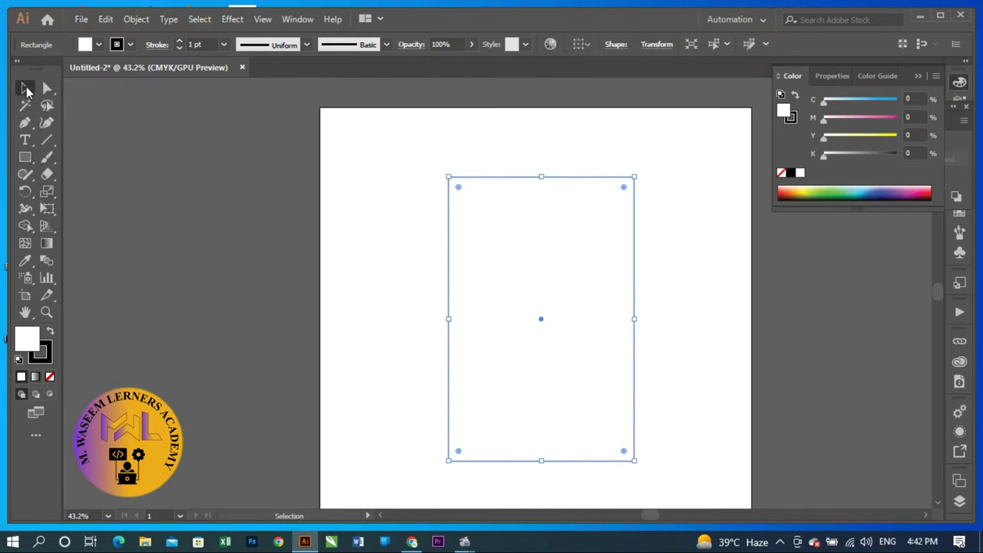
click(25, 158)
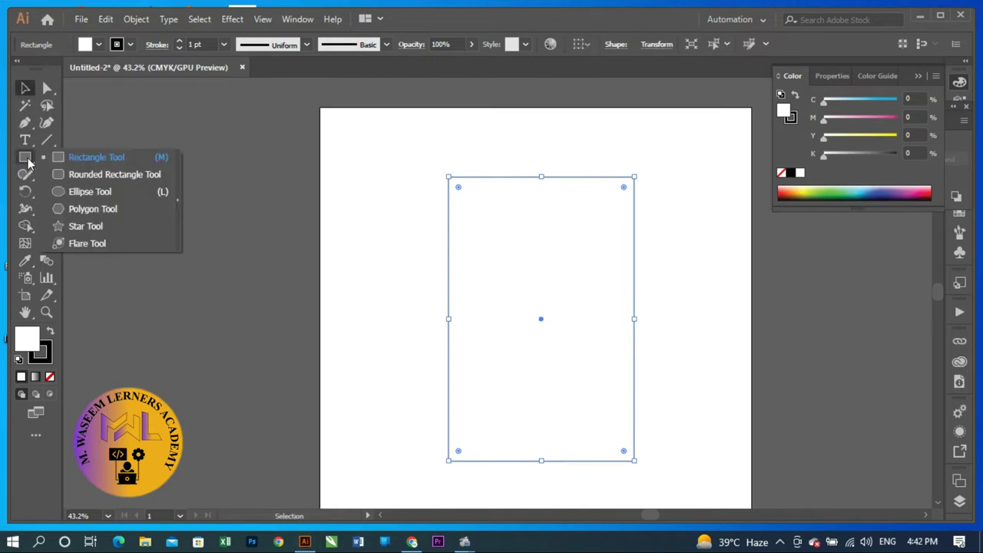
click(83, 159)
- Draw a short wide rectangle over the body's top and round its two top corners
mouse_move(449, 136)
mouse_down()
mouse_move(620, 165)
mouse_move(635, 176)
mouse_up()
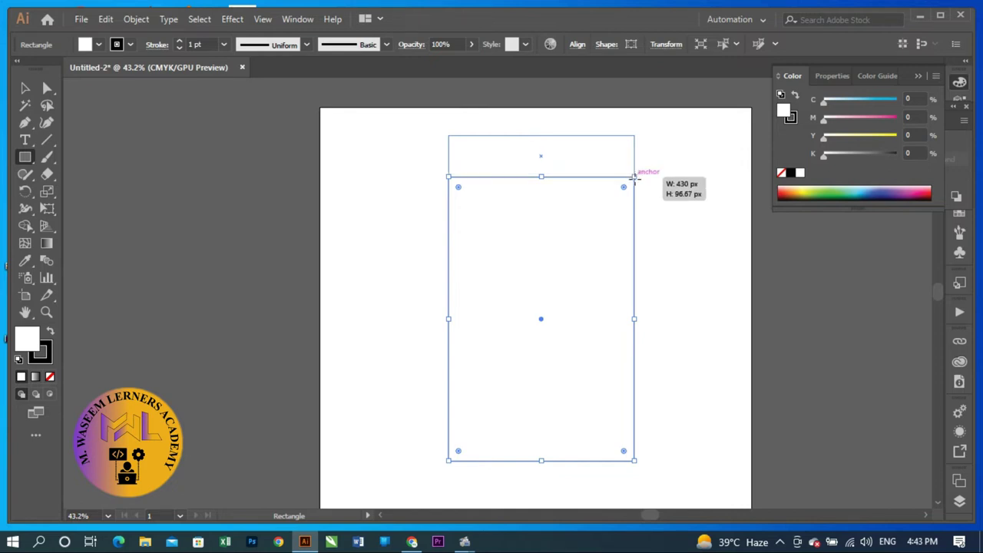
click(47, 88)
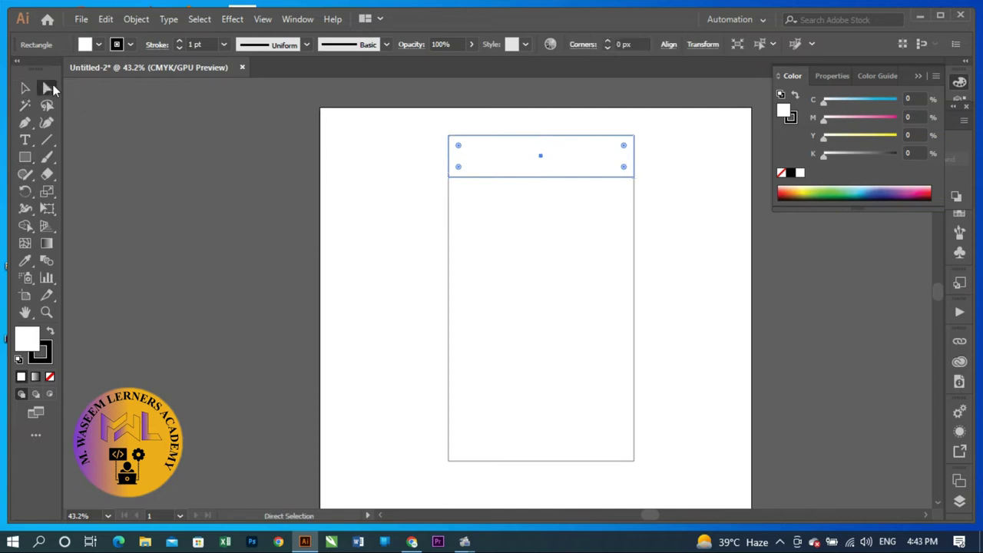
scroll(349, 149, up, 2)
mouse_move(429, 184)
mouse_down()
mouse_move(645, 220)
mouse_move(620, 228)
mouse_up()
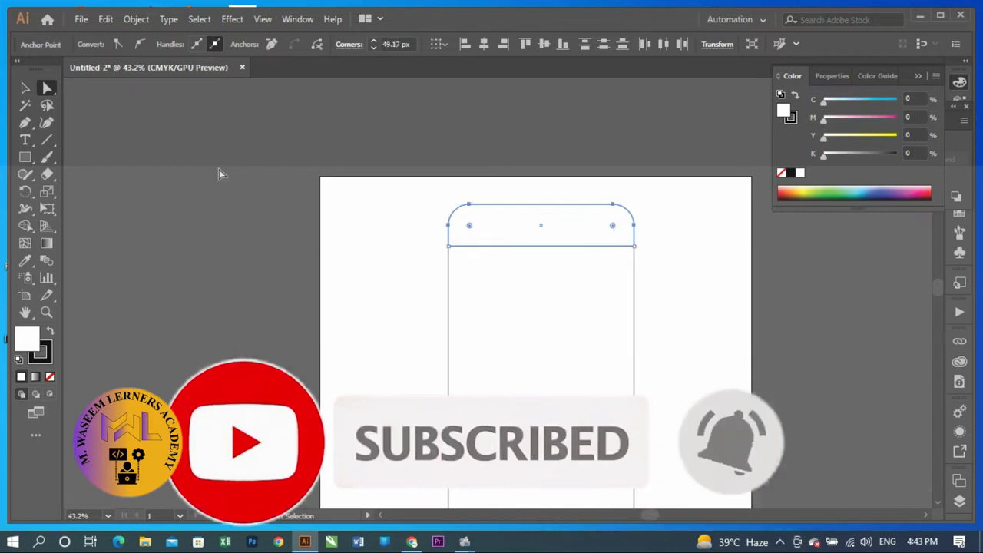
- Duplicate the rounded top cap to the left of the phone
click(25, 88)
click(434, 257)
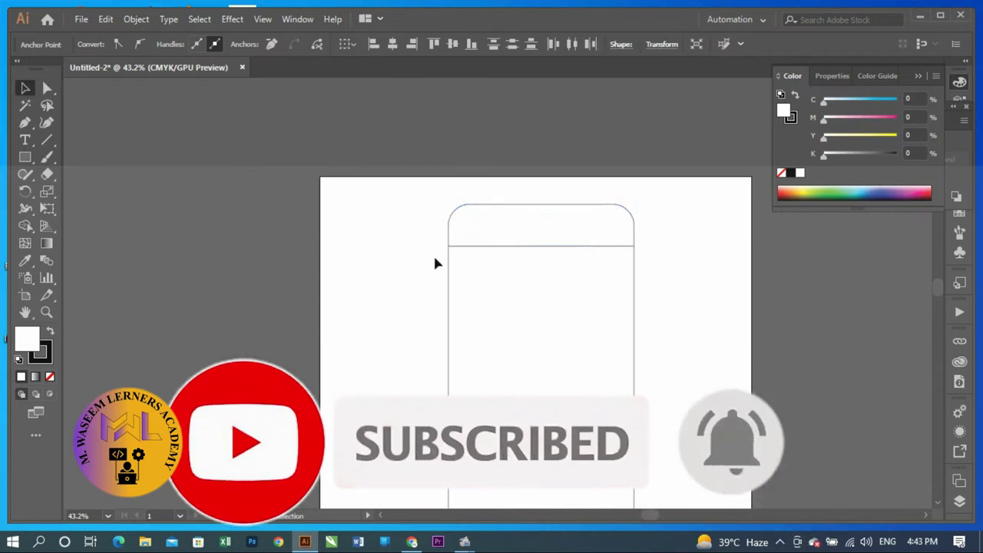
click(479, 235)
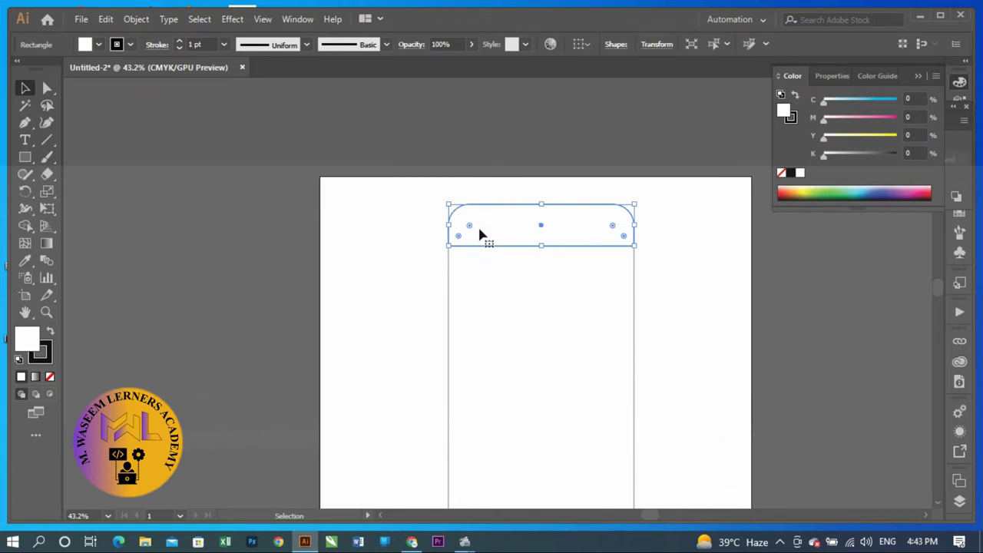
drag(478, 229, 240, 312)
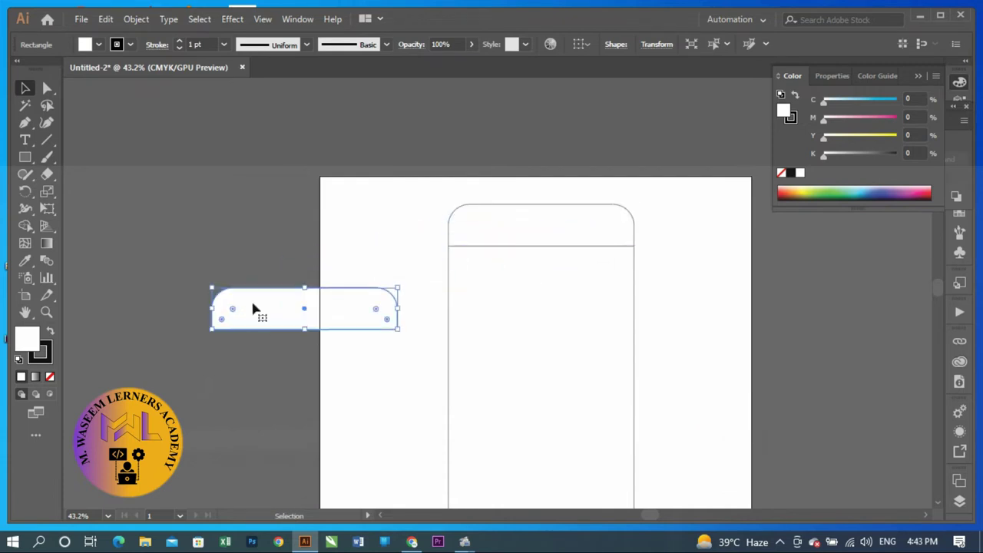
scroll(254, 307, down, 3)
- Rotate the copied cap 180° with Transform > Rotate
right_click(326, 217)
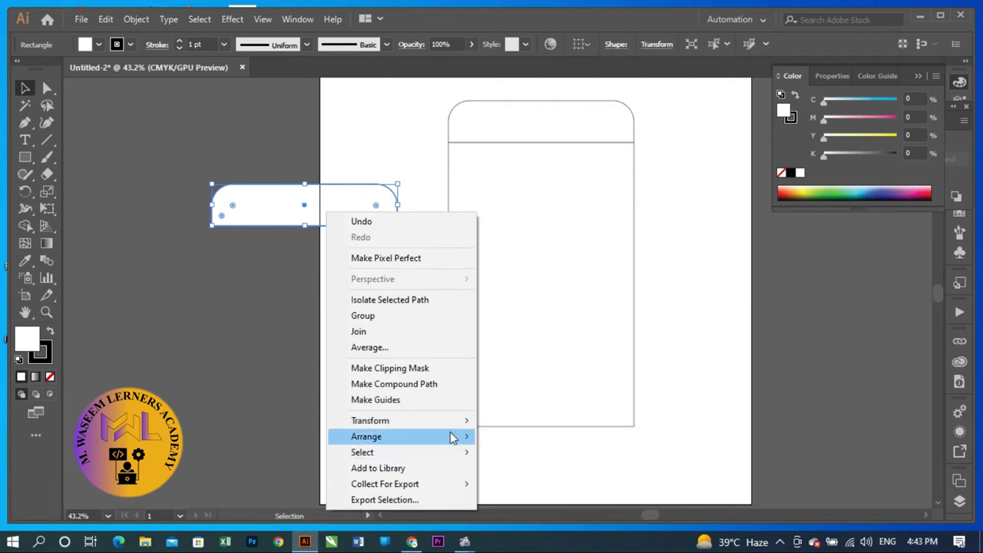
mouse_move(370, 420)
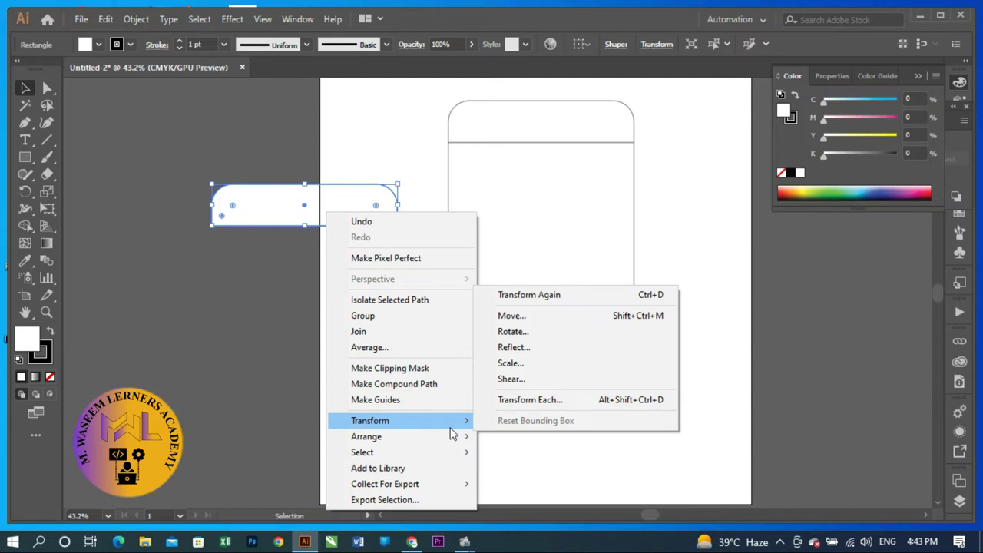
click(510, 331)
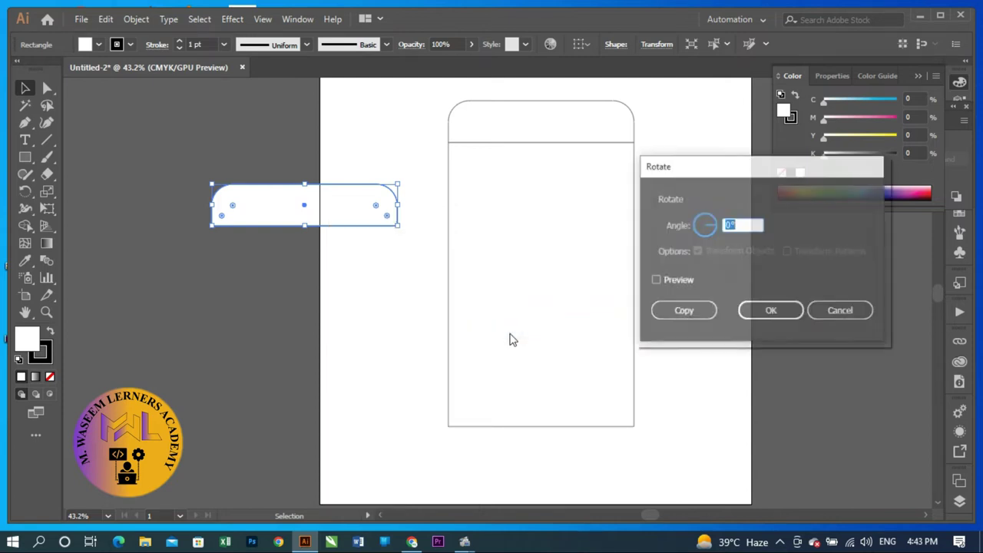
click(656, 281)
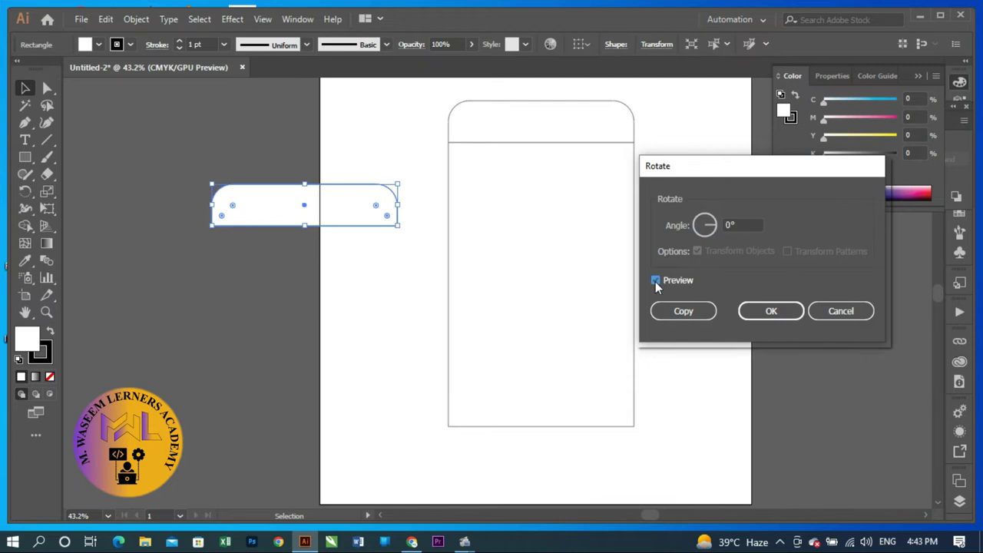
click(739, 224)
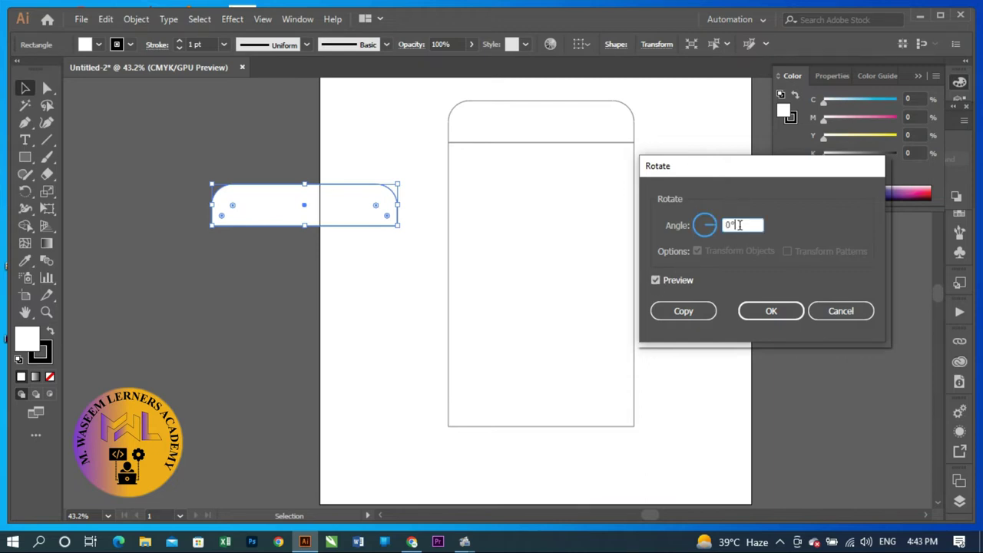
text(5)
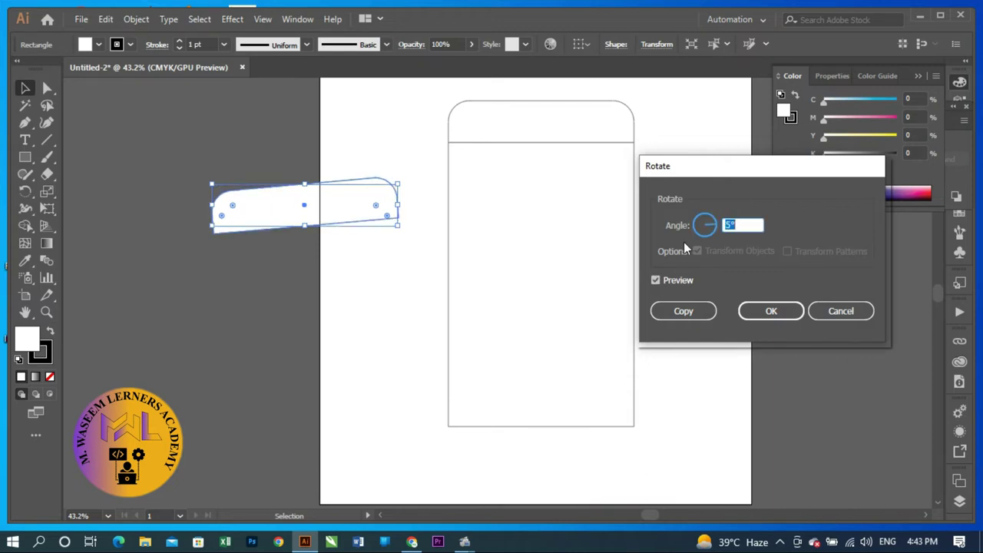
key(BackSpace)
text(360)
key(Tab)
key(Tab)
key(Down)
key(Down)
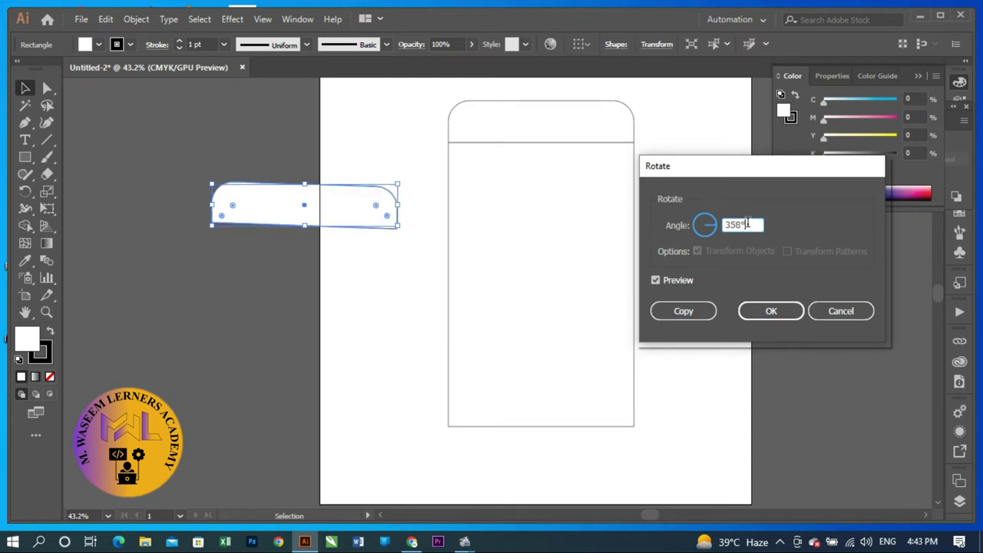
text(180)
key(Up)
key(Down)
click(760, 310)
- Move the flipped cap onto the bottom of the phone body
drag(320, 205, 570, 438)
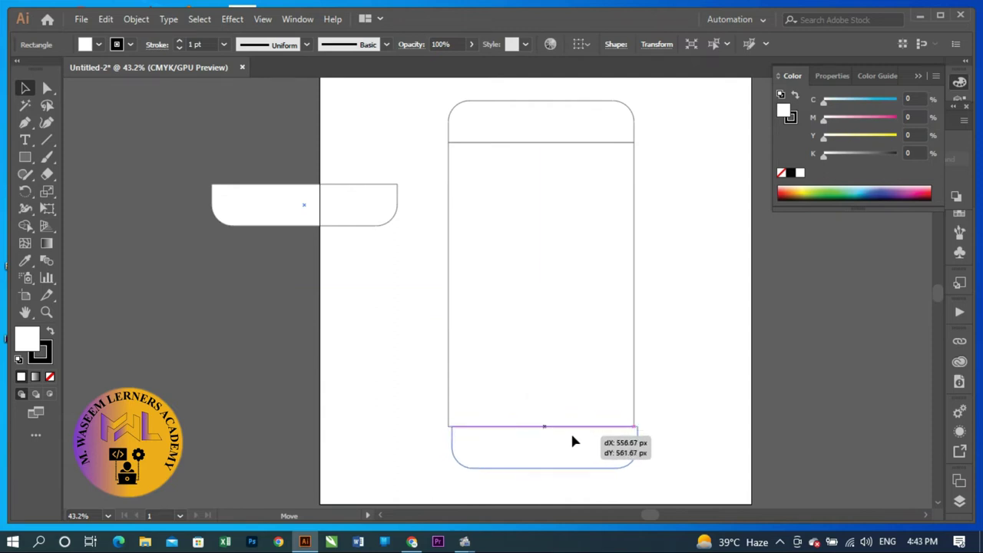
click(395, 362)
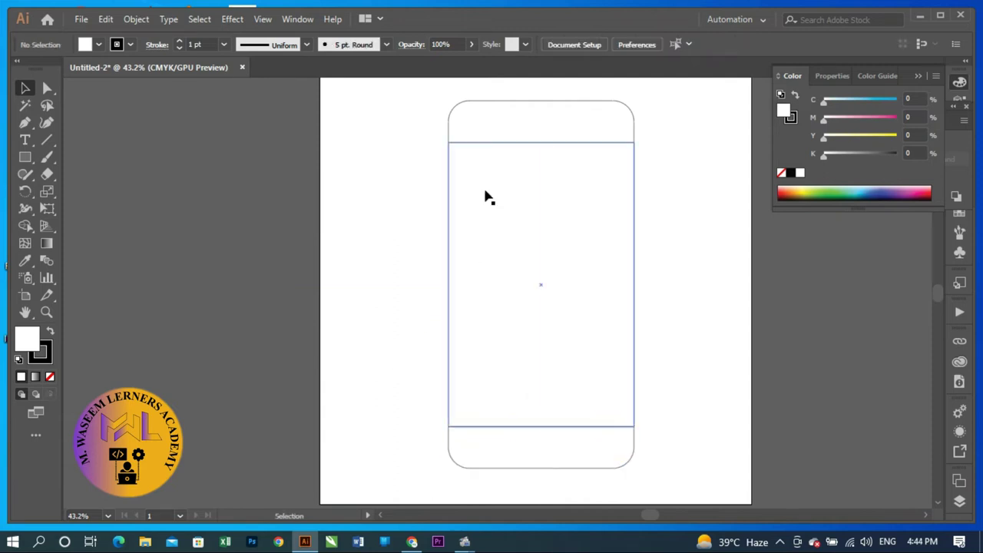
scroll(464, 171, up, 1)
- Group the top cap, body and bottom cap into a single phone object with Ctrl+G
mouse_move(407, 102)
mouse_down()
mouse_move(503, 143)
mouse_move(668, 506)
mouse_up()
key(a)
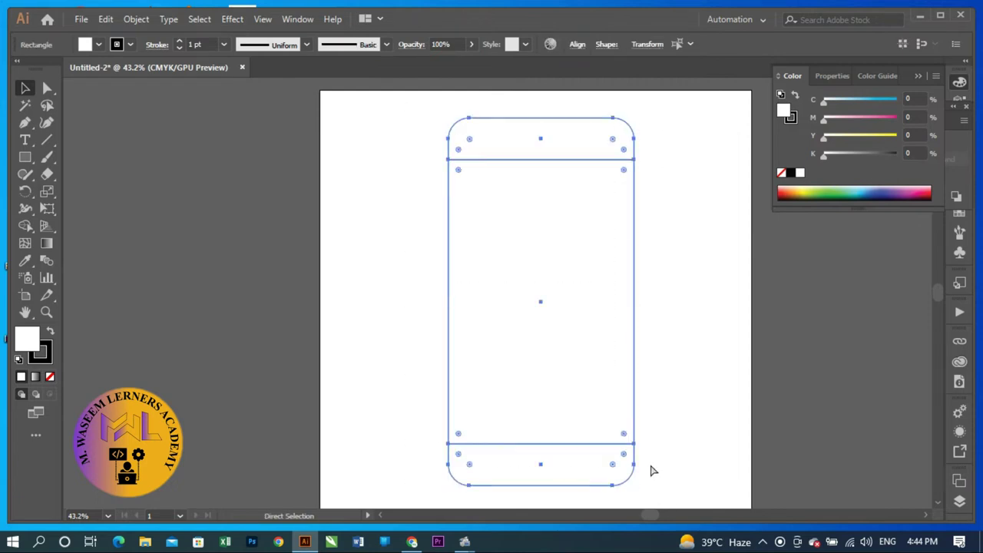
key(ctrl+g)
key(v)
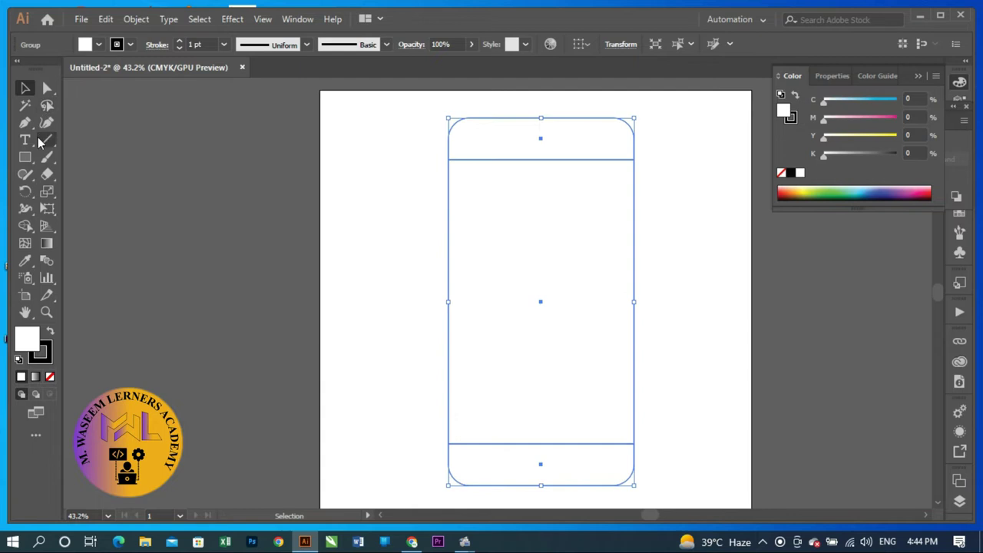
click(25, 157)
click(77, 192)
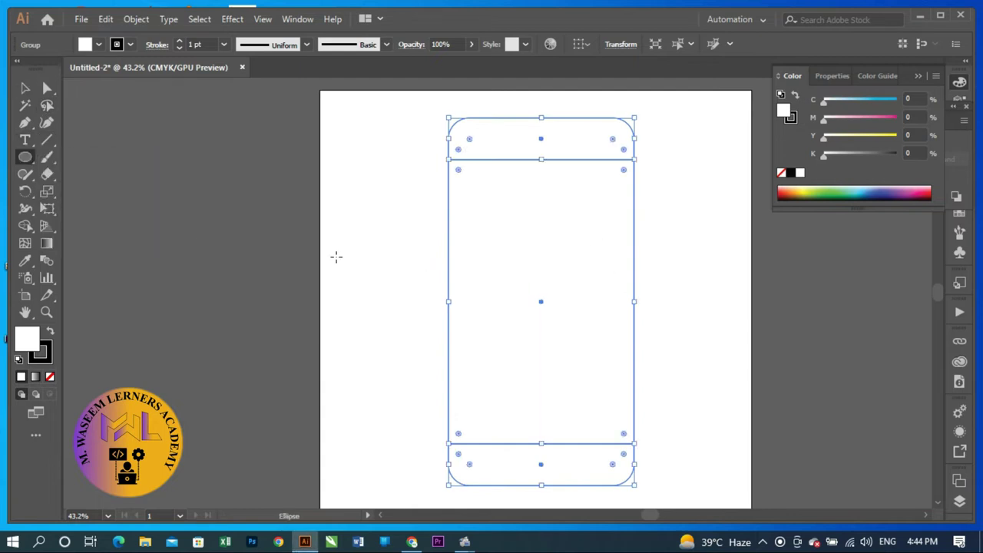
- Draw a small circle filled light aqua AAF2E1 and move it into the bottom cap
drag(343, 257, 369, 285)
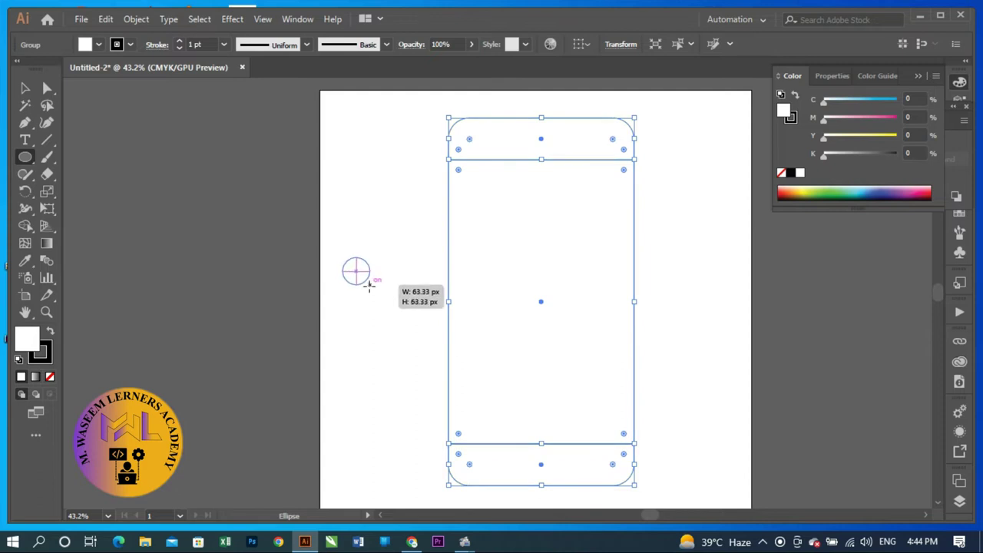
drag(369, 285, 375, 285)
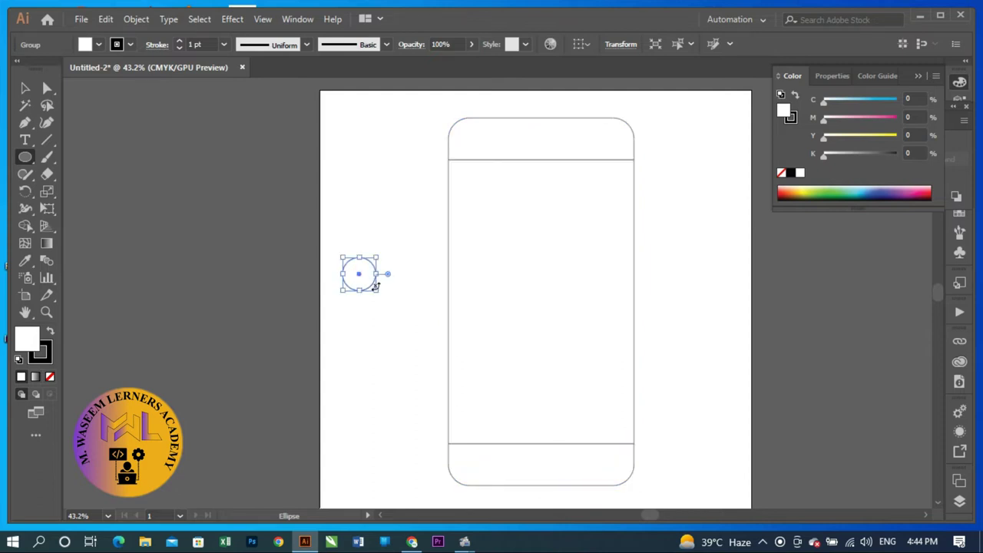
key(v)
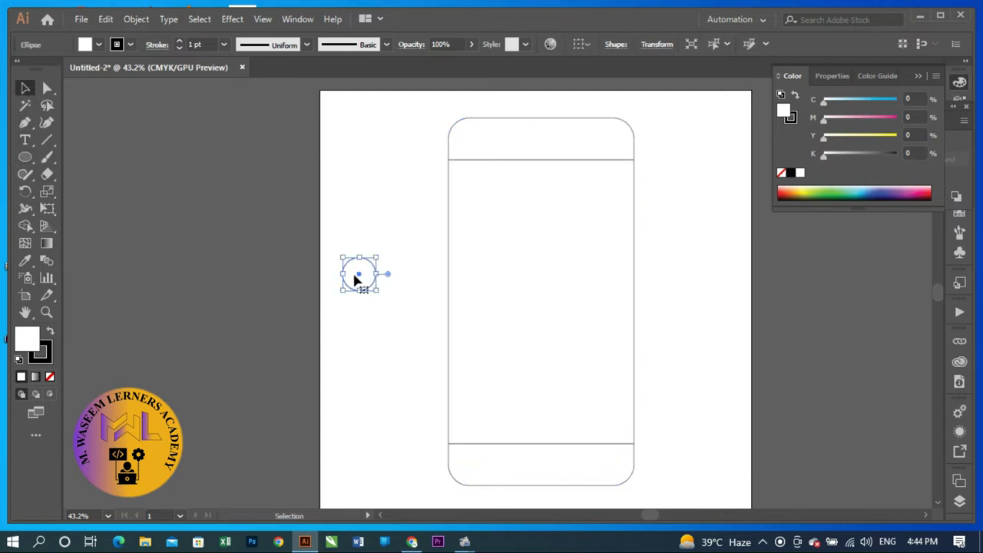
double_click(34, 343)
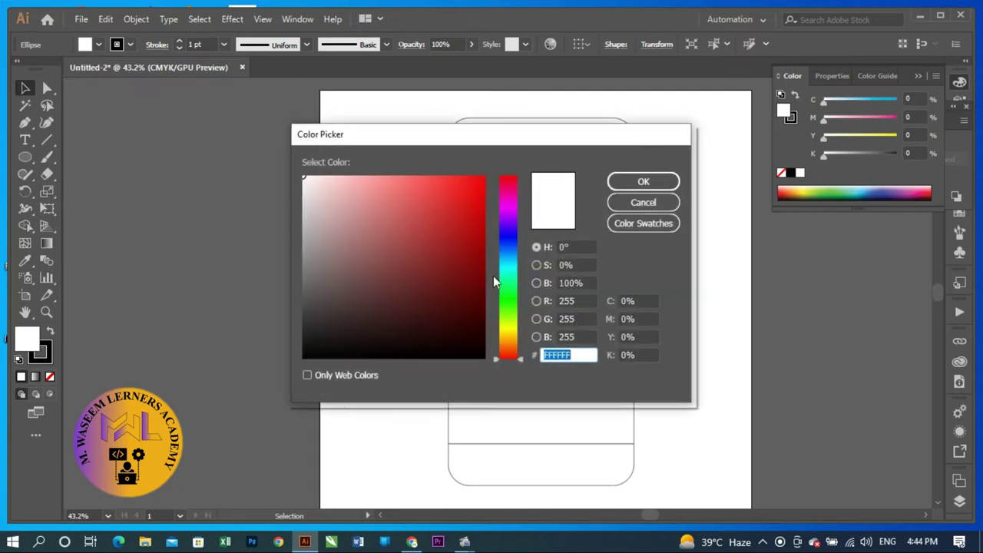
click(508, 274)
click(357, 184)
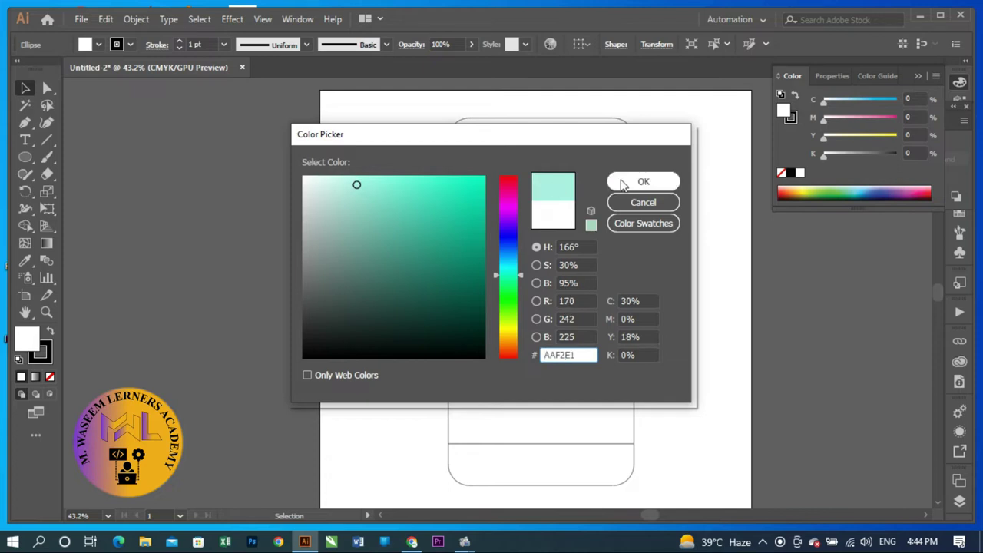
click(623, 183)
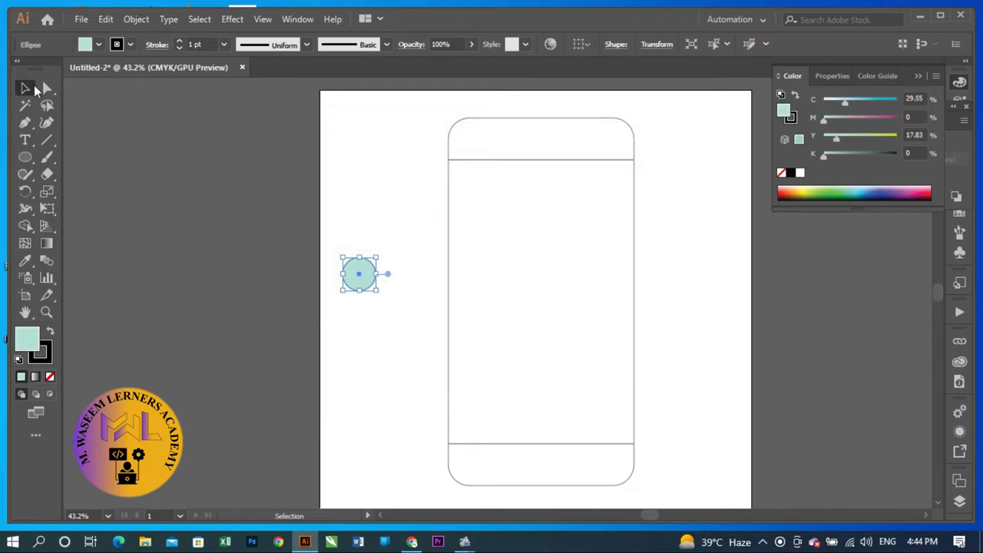
mouse_move(360, 276)
mouse_down()
mouse_move(488, 393)
mouse_move(540, 471)
mouse_up()
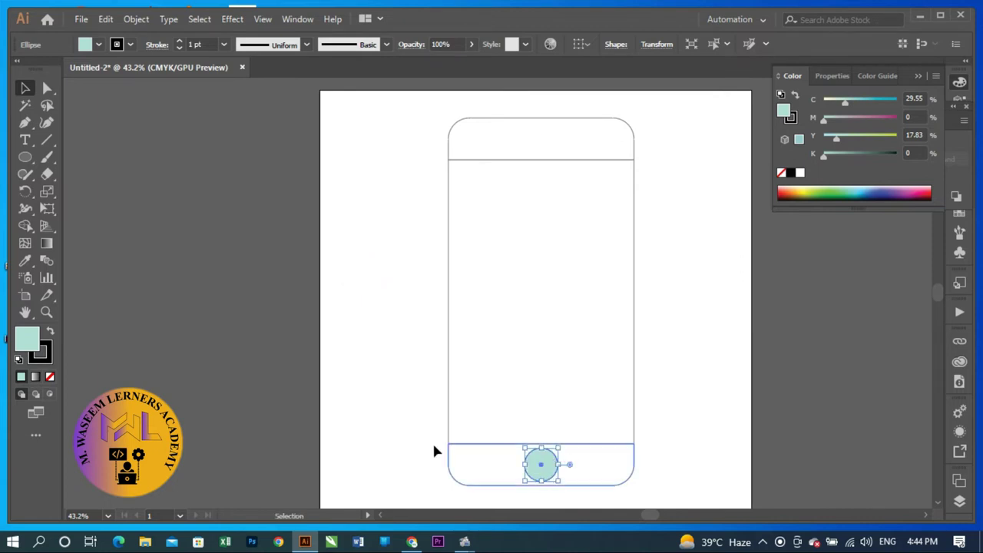
- Horizontally centre the home button circle on the phone with Horizontal Align Center
drag(388, 429, 668, 485)
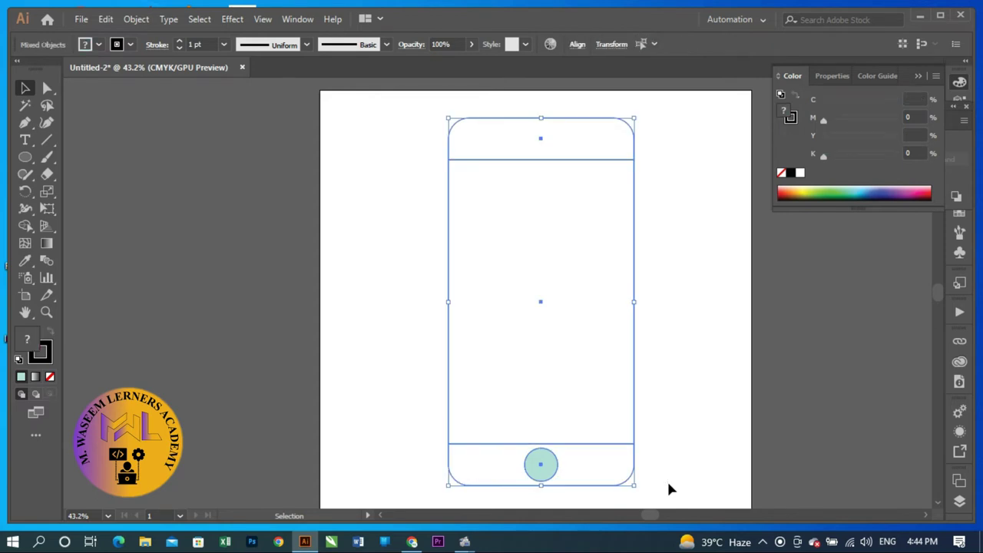
click(577, 44)
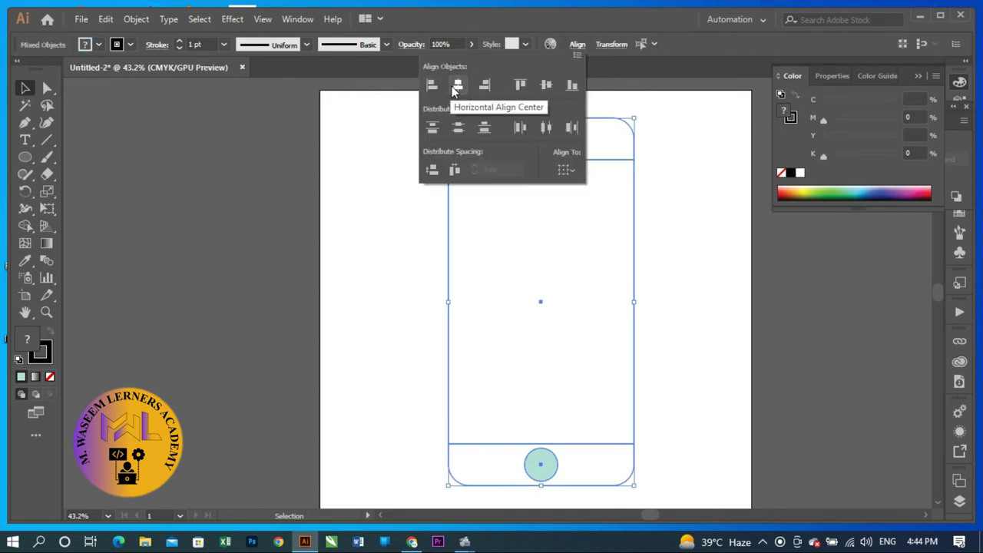
click(454, 90)
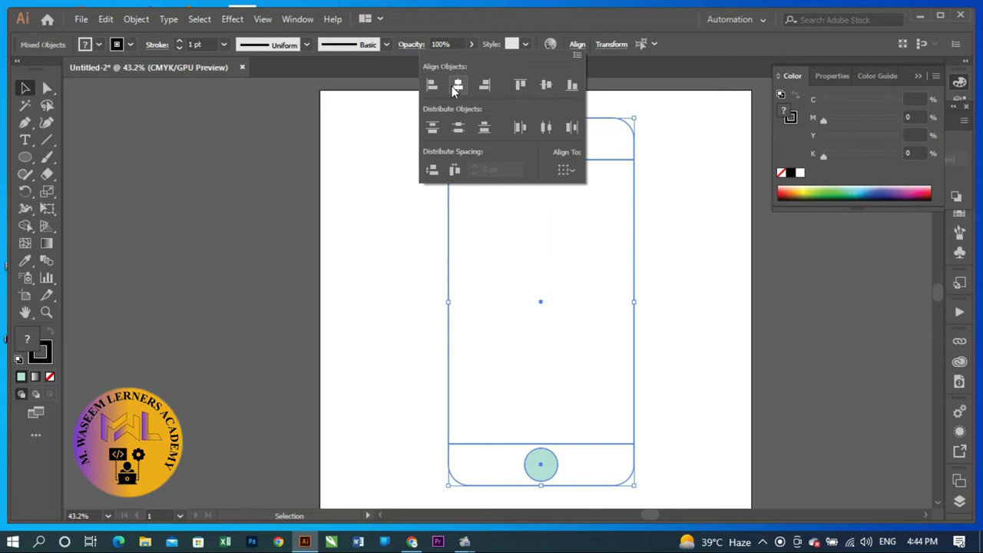
click(413, 228)
click(710, 395)
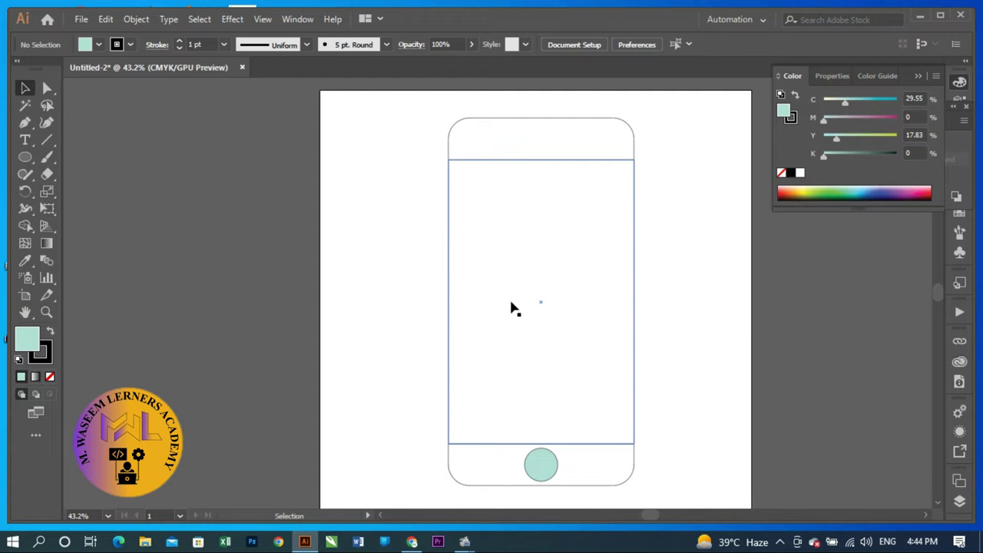
scroll(443, 230, up, 2)
- Draw a thin speaker bar rectangle in the phone's top section
scroll(66, 192, down, 1)
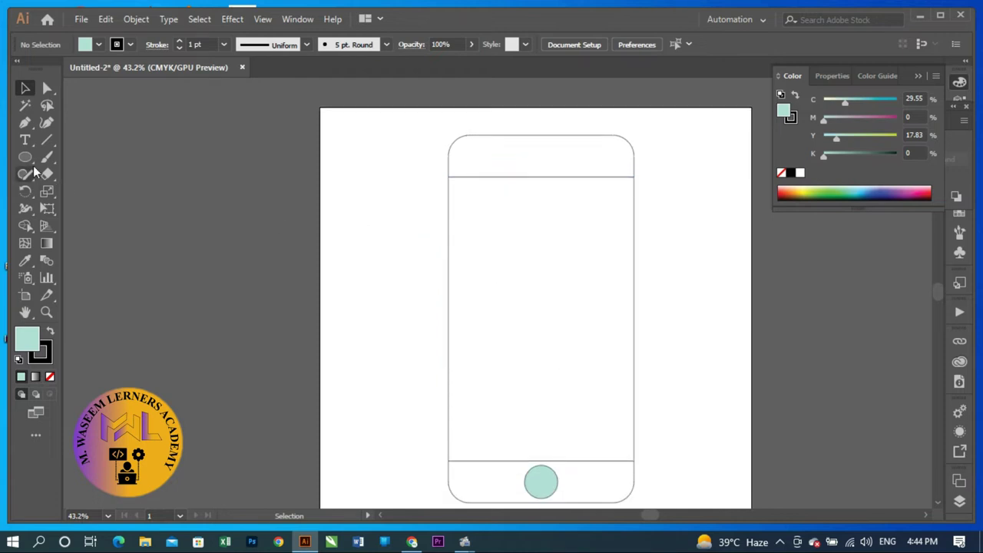
drag(25, 157, 62, 159)
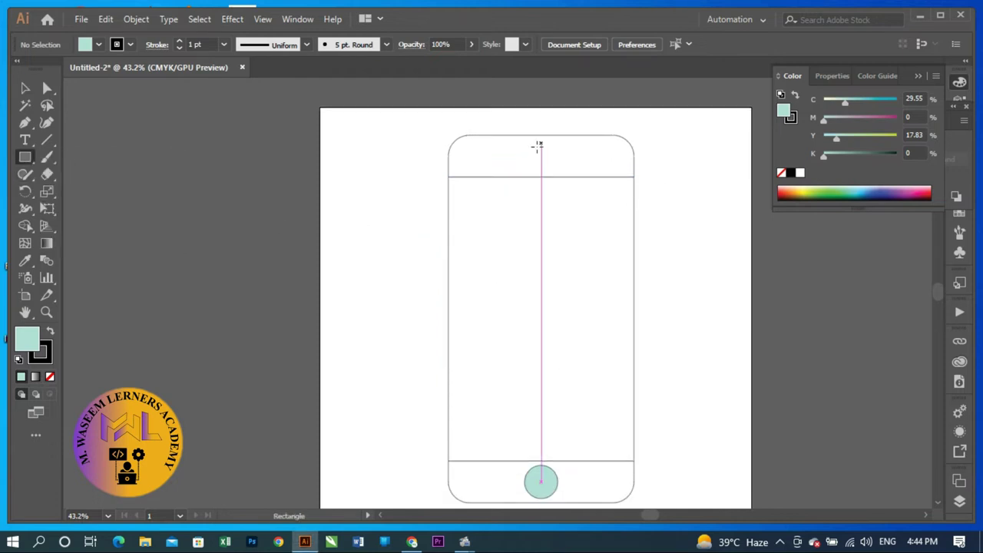
drag(517, 150, 576, 157)
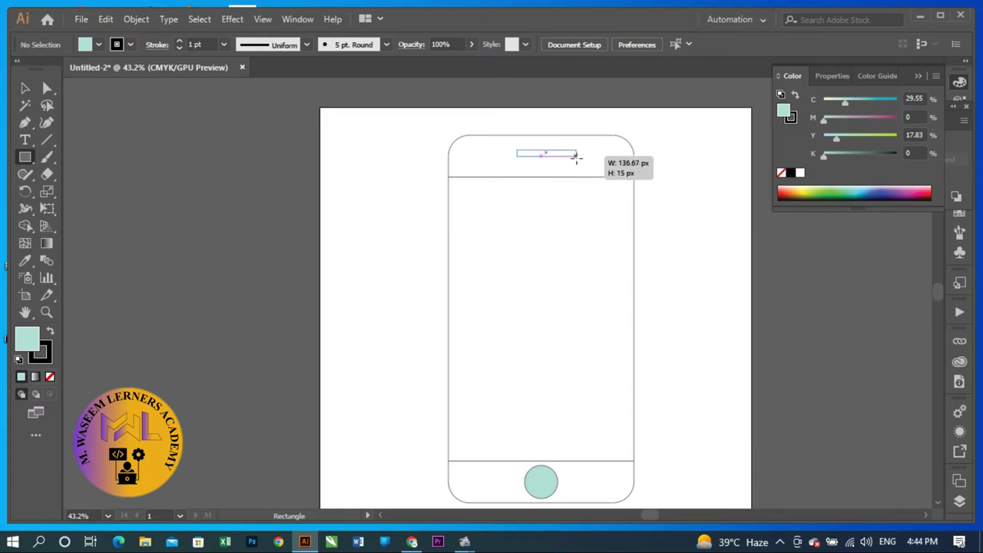
drag(575, 157, 579, 157)
- Centre the speaker bar horizontally on the phone and nudge it up into place
click(25, 88)
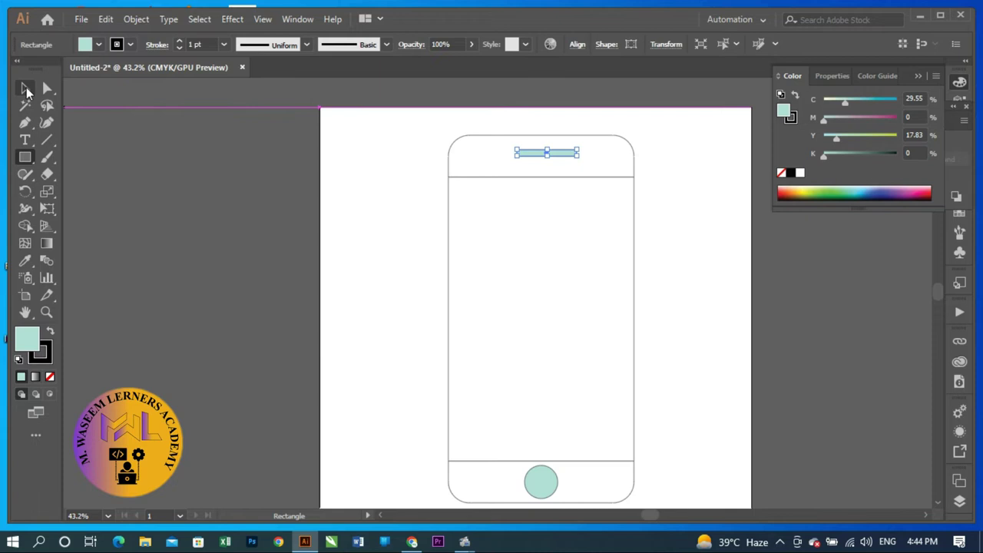
key(ctrl+a)
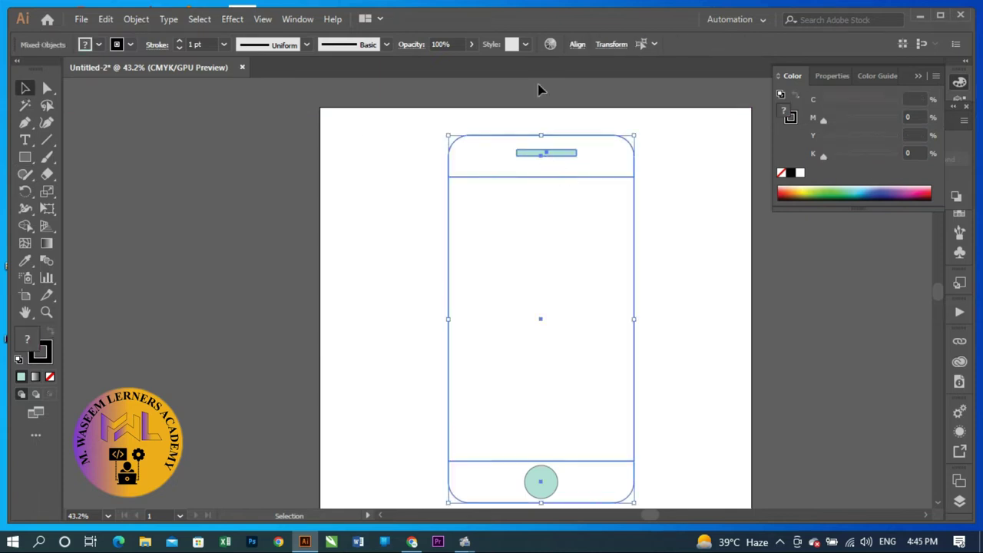
click(577, 47)
click(455, 88)
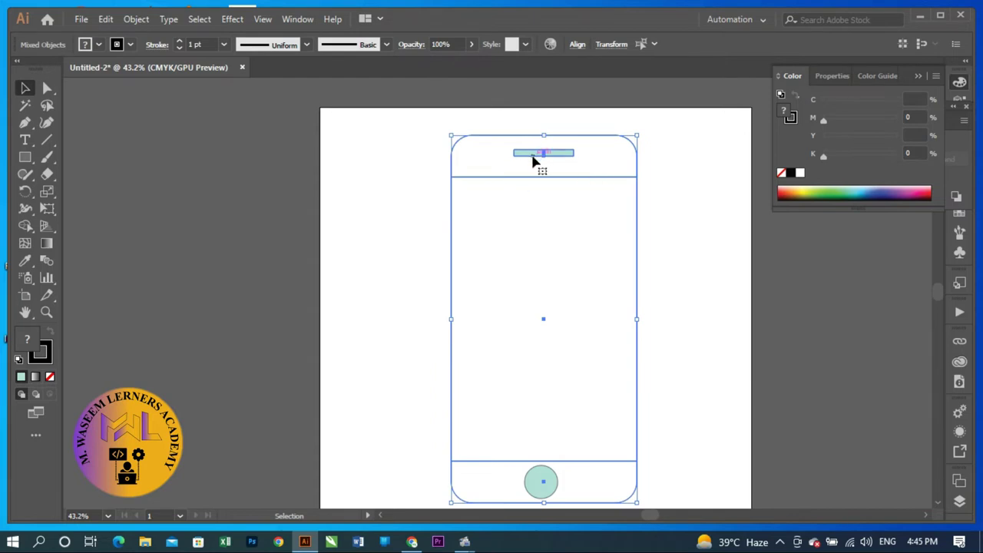
drag(531, 158, 532, 156)
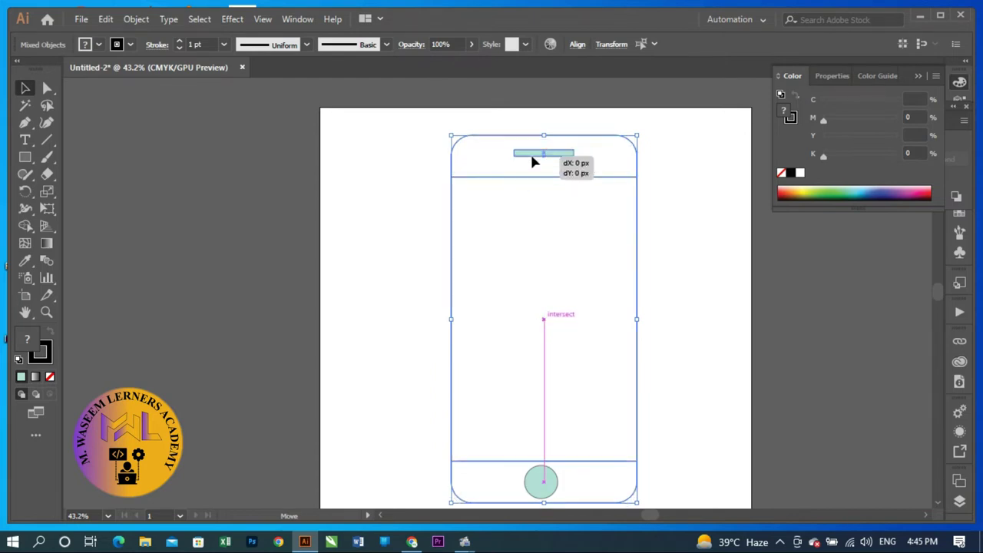
click(369, 189)
click(530, 156)
drag(530, 157, 527, 160)
click(374, 164)
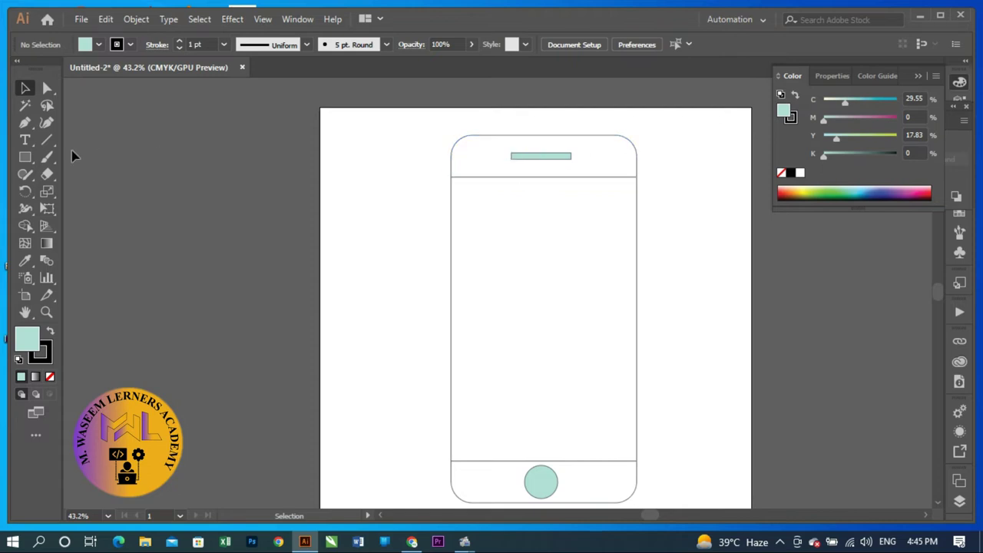
drag(25, 157, 81, 172)
- Draw a small circle near the speaker bar for the front camera
drag(24, 157, 68, 191)
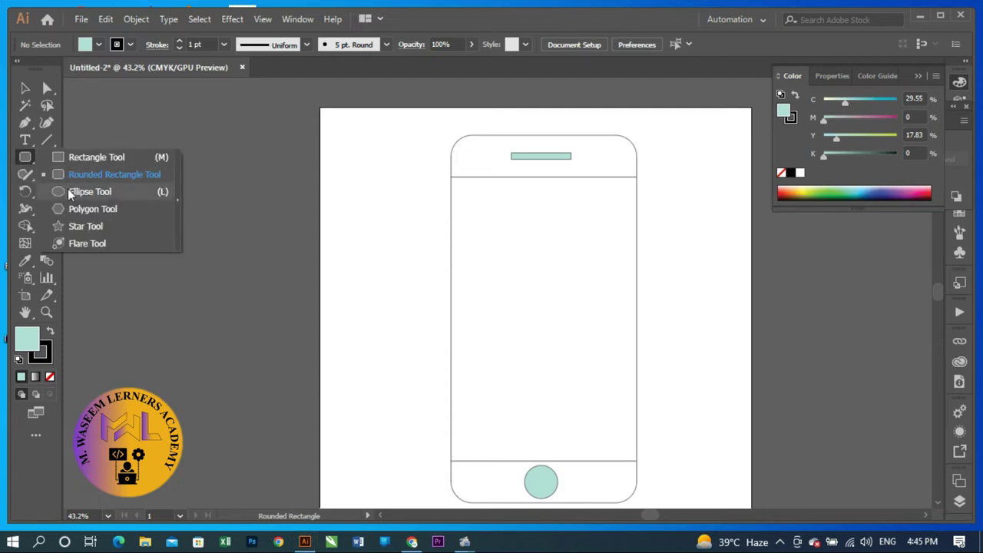
click(68, 191)
drag(483, 151, 490, 160)
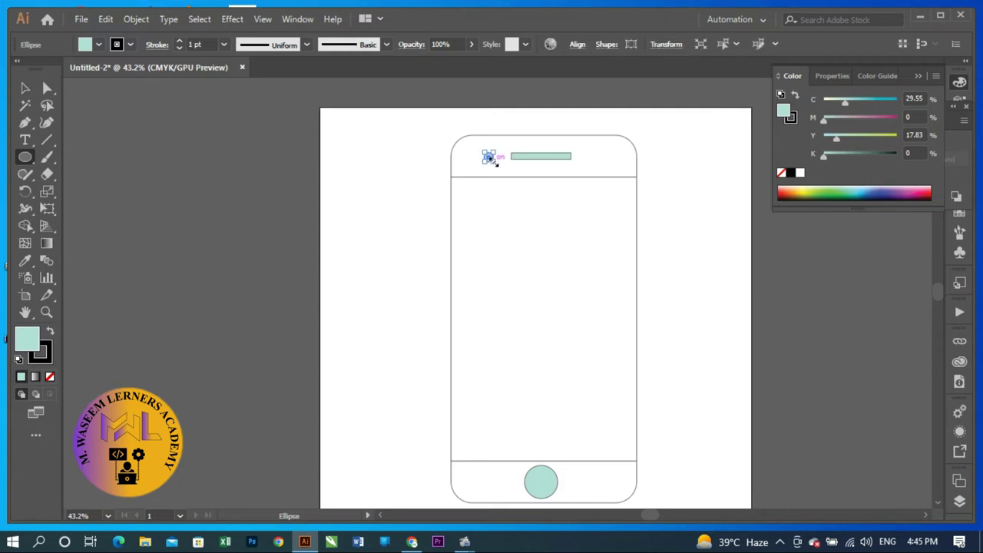
- Position the camera circle just left of the speaker bar, level with it
click(27, 89)
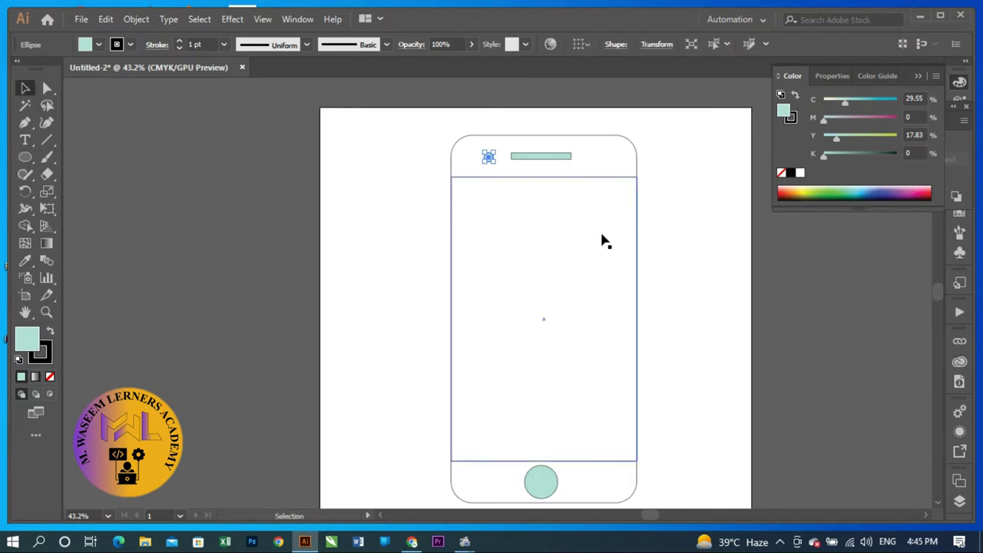
click(363, 230)
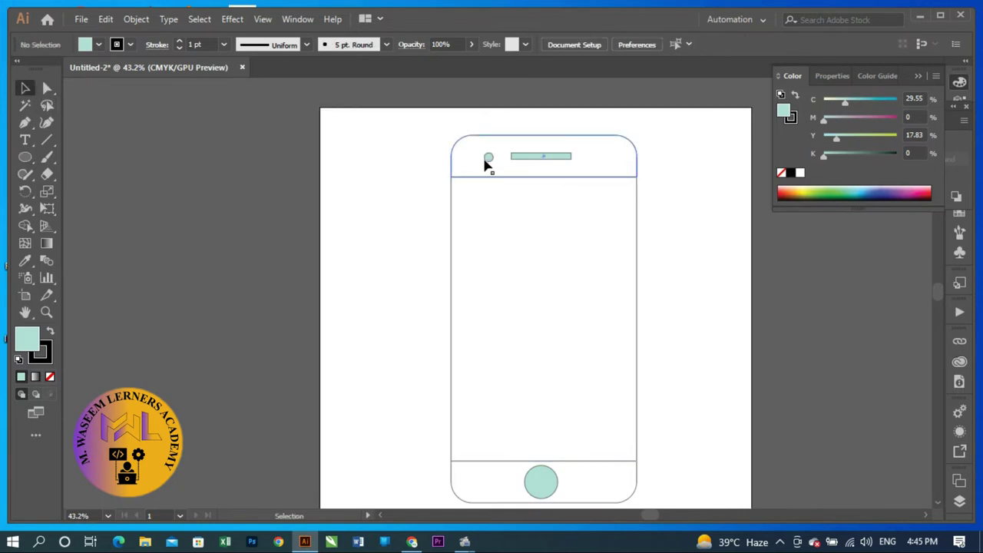
drag(487, 158, 490, 165)
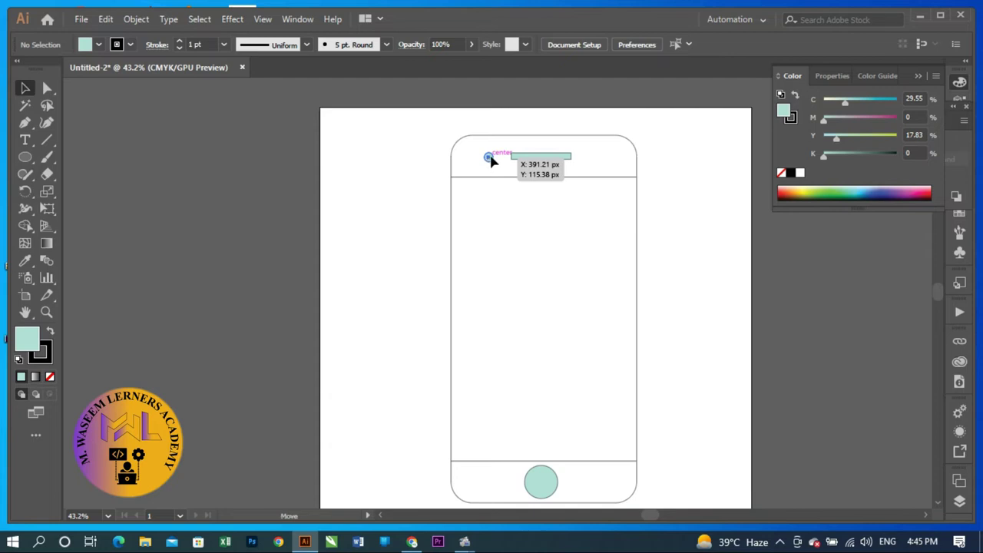
drag(491, 156, 494, 159)
click(396, 176)
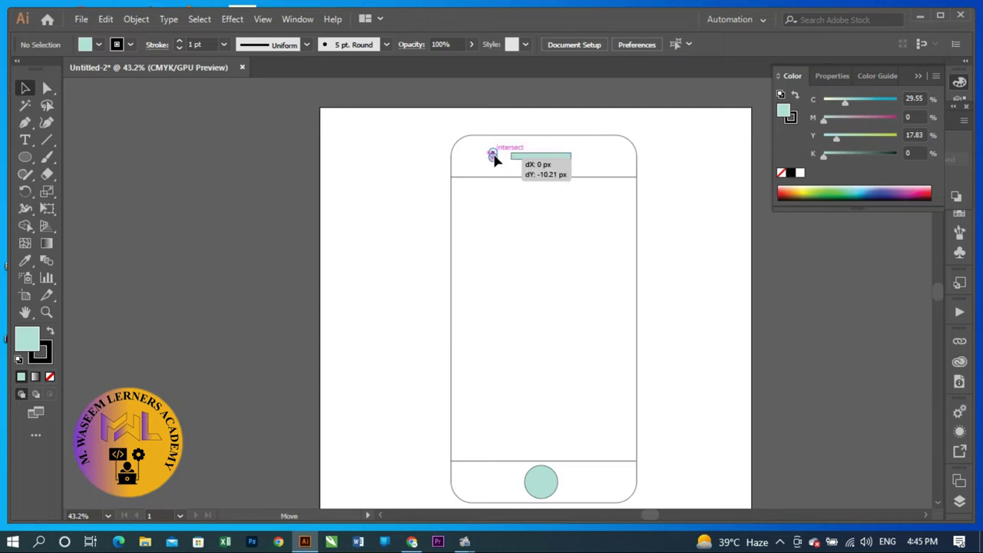
drag(494, 164, 492, 160)
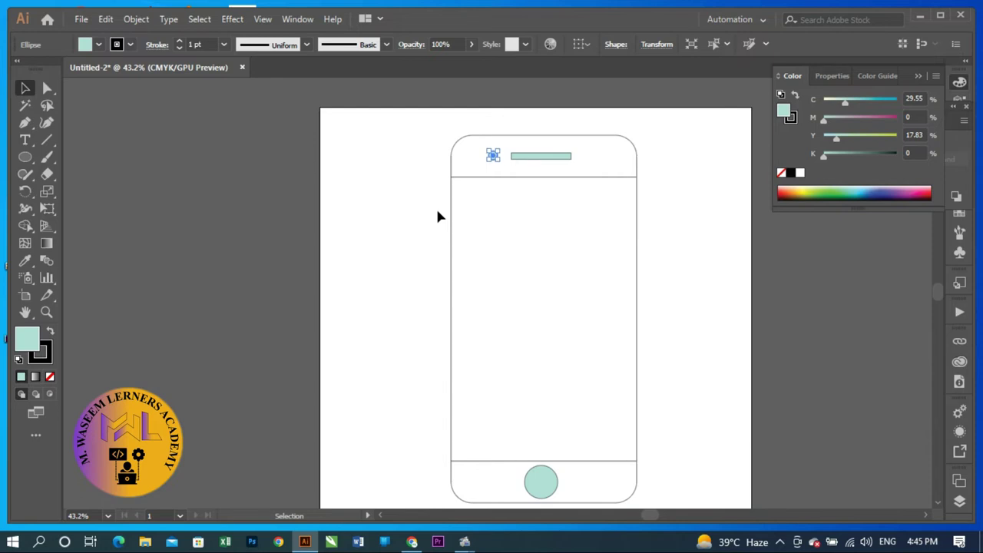
click(415, 168)
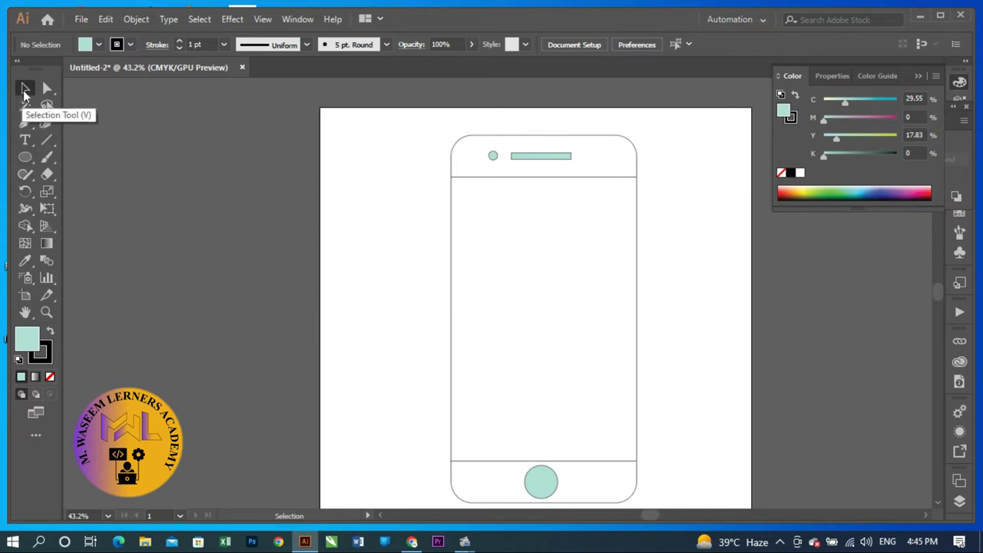
click(24, 159)
- Draw a tall thin rectangle beside the phone's left edge
click(81, 156)
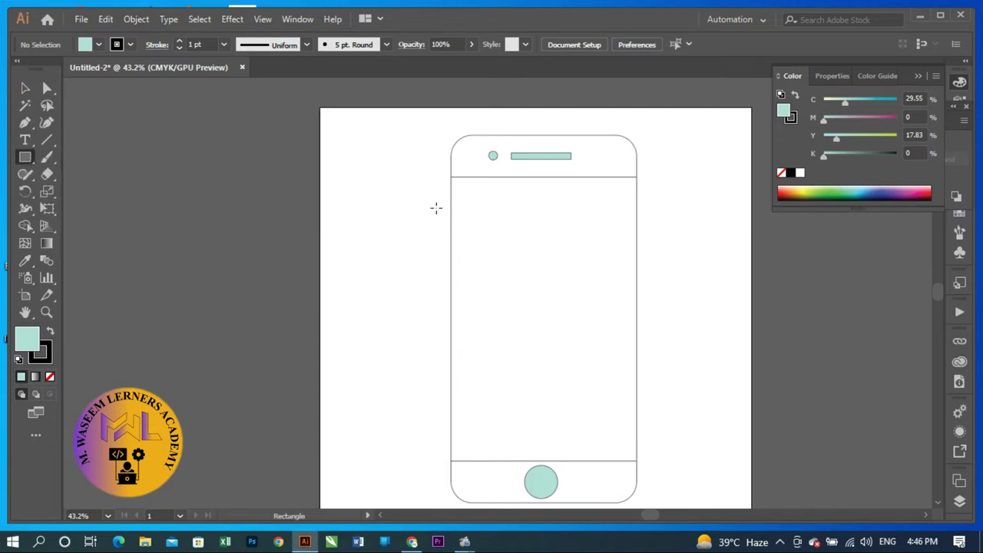
drag(443, 199, 445, 255)
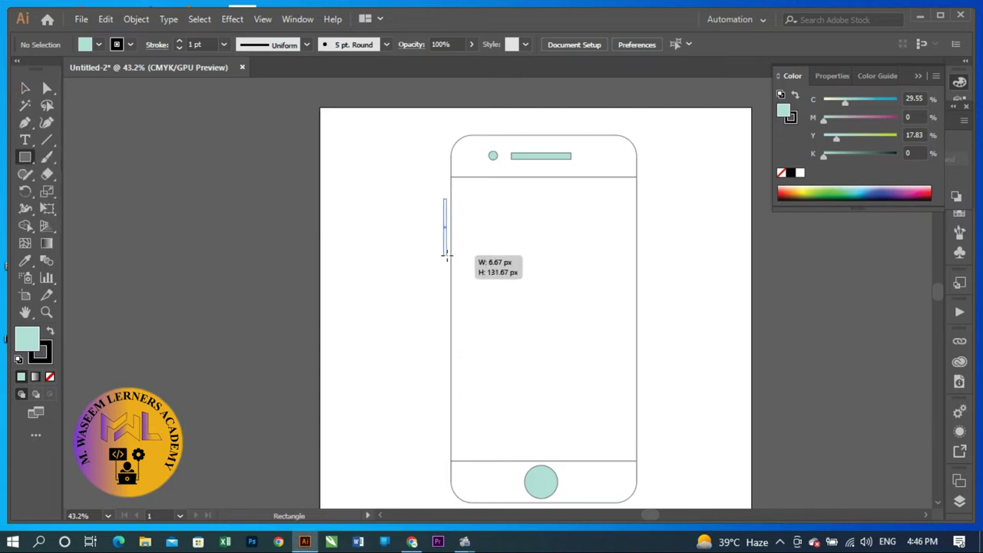
drag(445, 255, 443, 258)
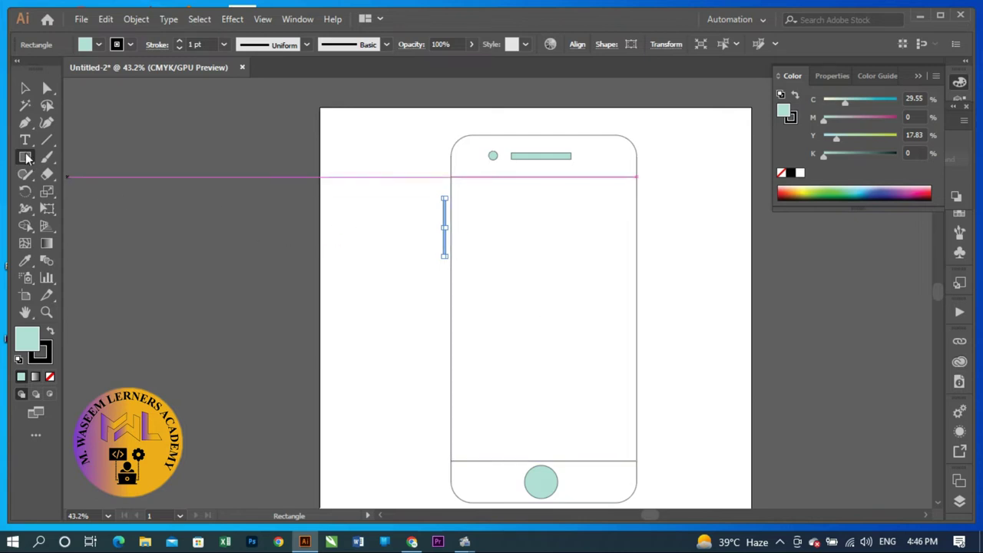
- Narrow and shorten the bar to half height, then nudge it against the phone's left edge
click(25, 91)
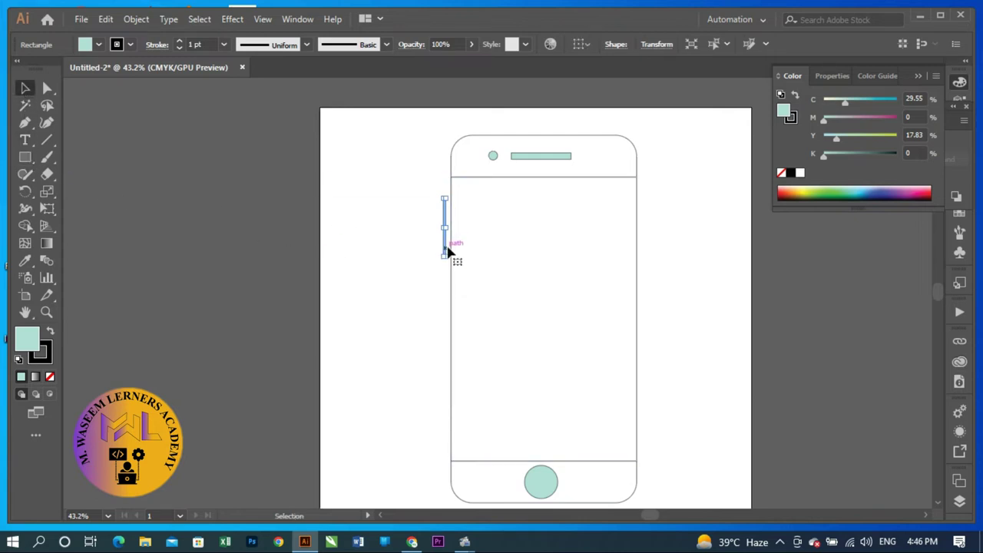
drag(448, 228, 453, 228)
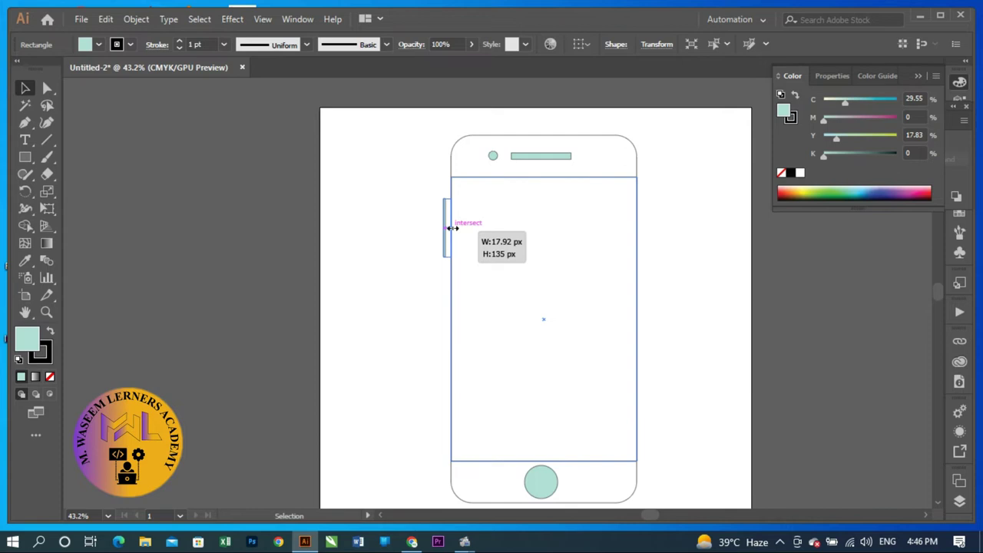
mouse_move(451, 228)
mouse_down()
mouse_move(451, 257)
mouse_move(450, 229)
mouse_up()
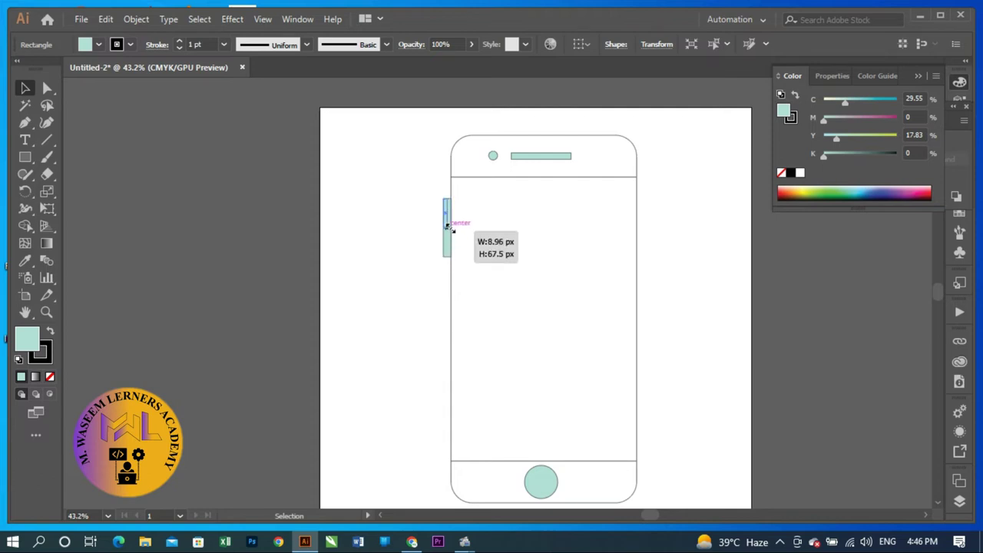
drag(449, 227, 449, 228)
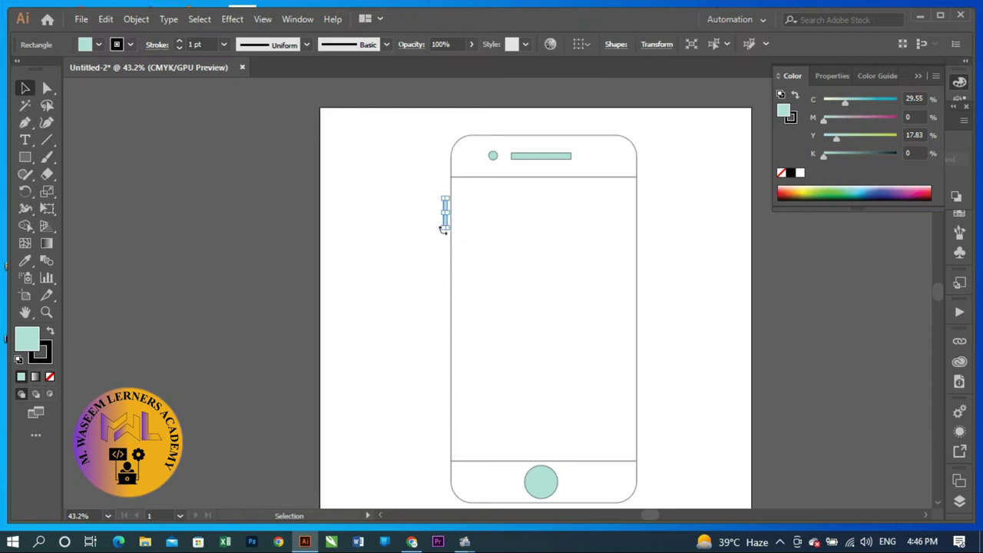
key(Right)
key(Right)
key(Right)
key(Right)
key(Right)
key(Right)
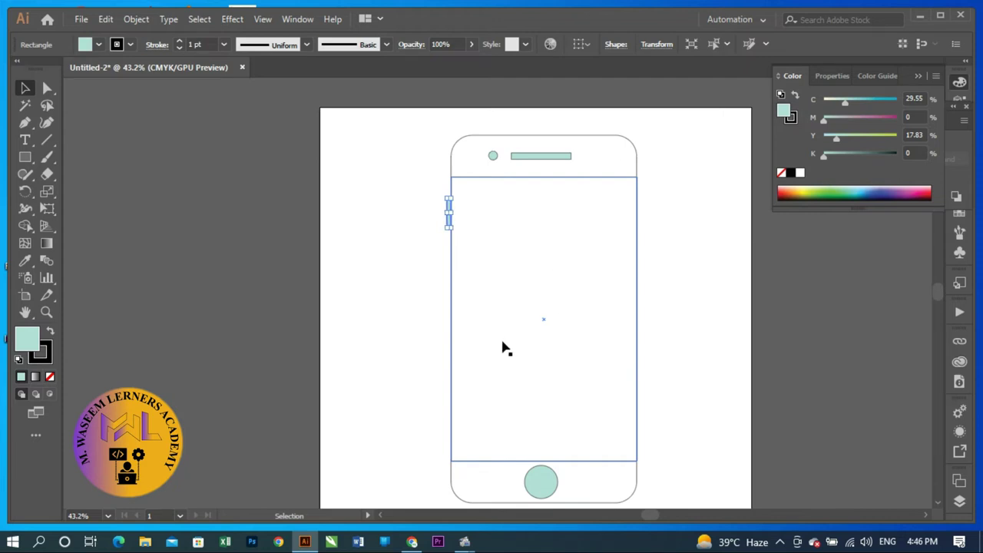
alt+scroll(498, 347, up, 2)
alt+scroll(497, 348, up, 1)
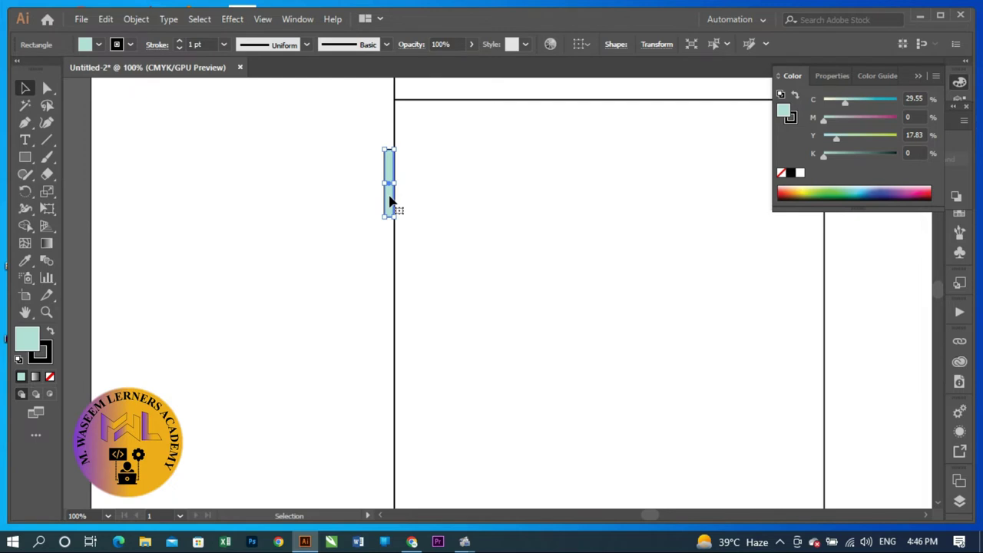
- Duplicate the side button just below it and nudge both left buttons slightly right
drag(389, 202, 388, 285)
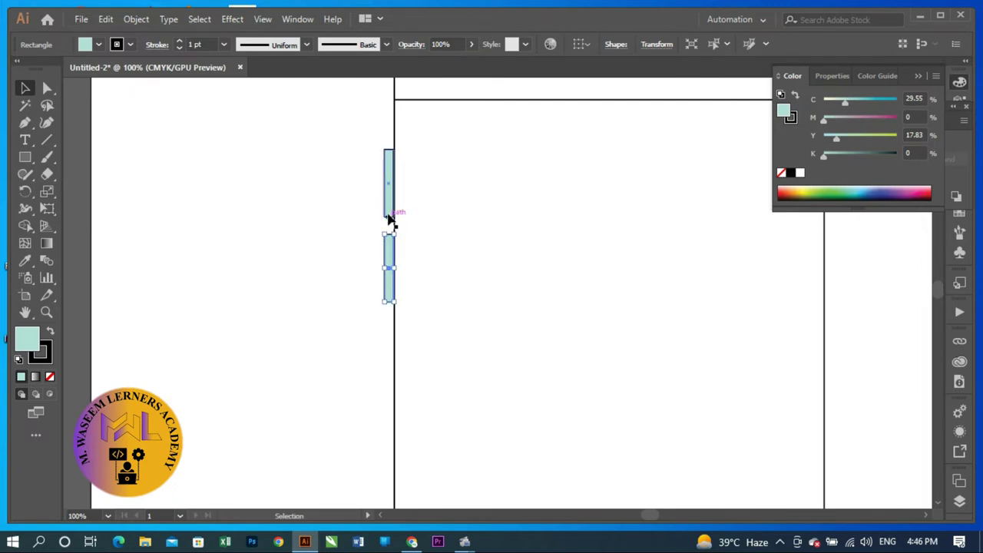
click(388, 213)
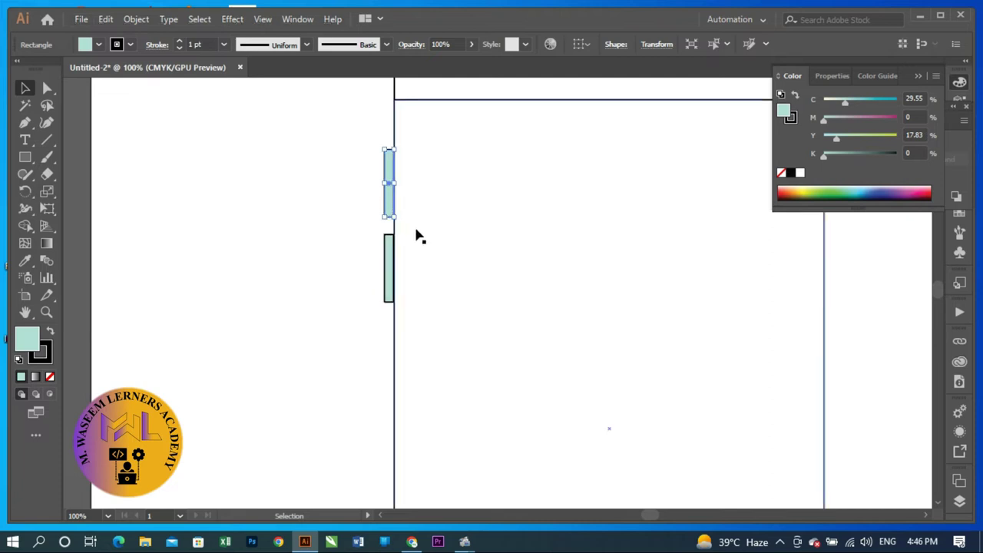
drag(352, 189, 391, 262)
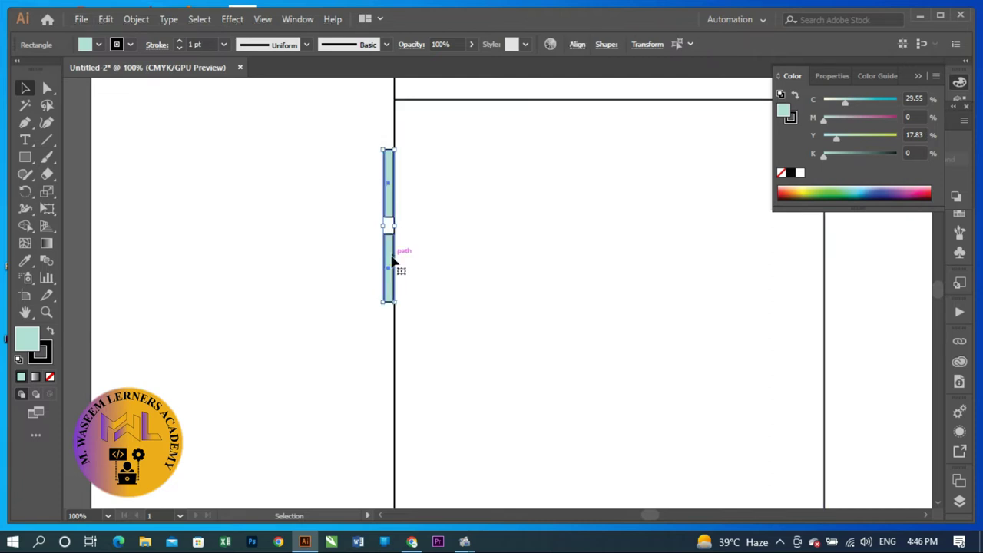
key(Right)
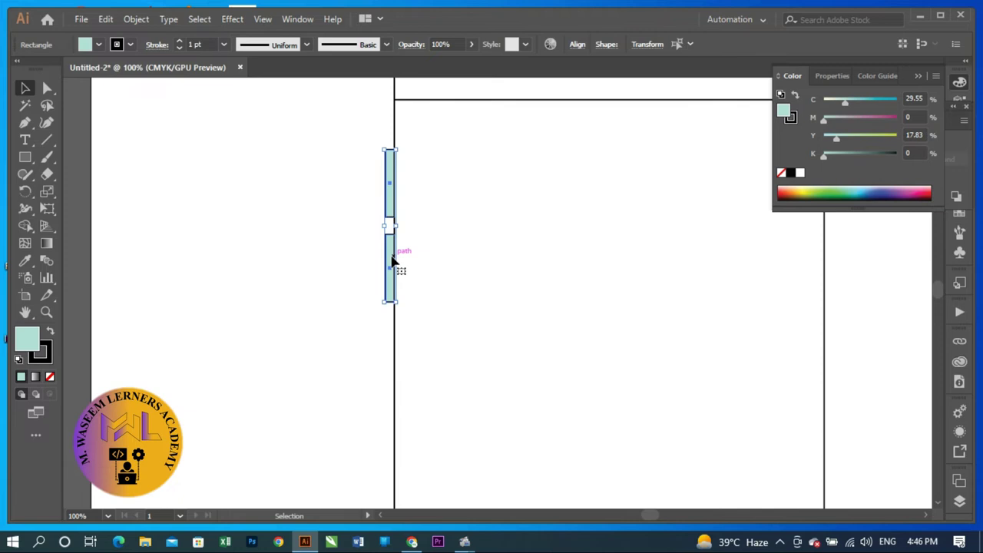
click(360, 292)
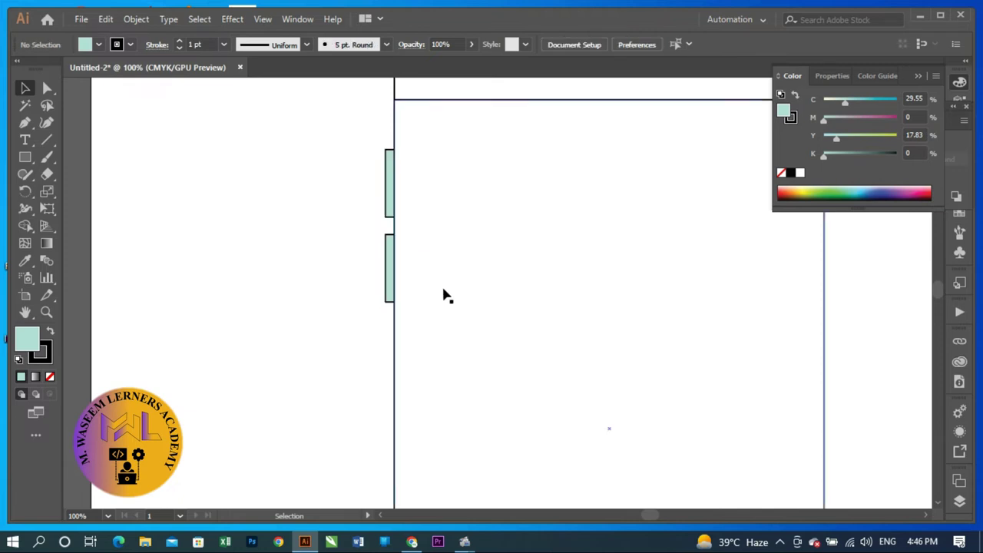
alt+scroll(382, 340, down, 2)
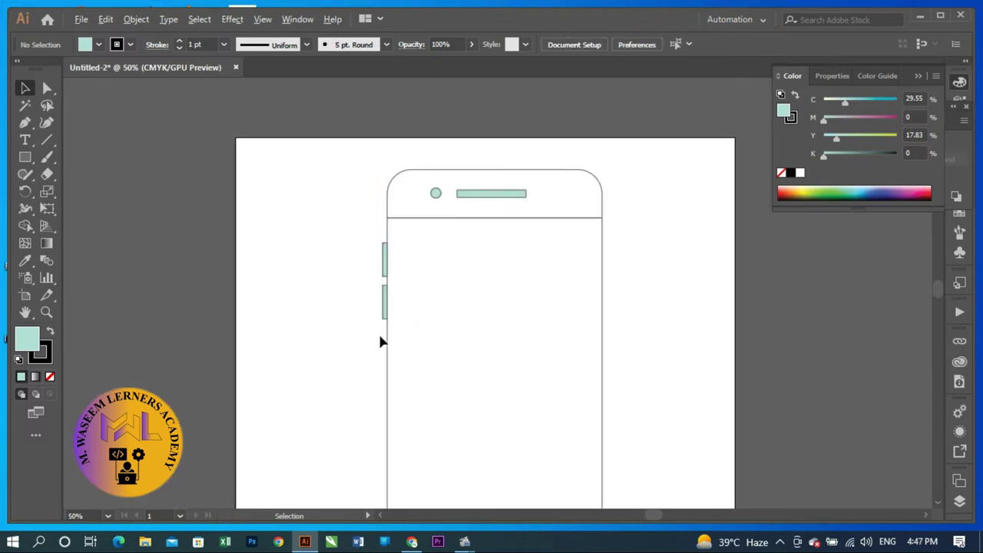
alt+scroll(381, 340, up, 1)
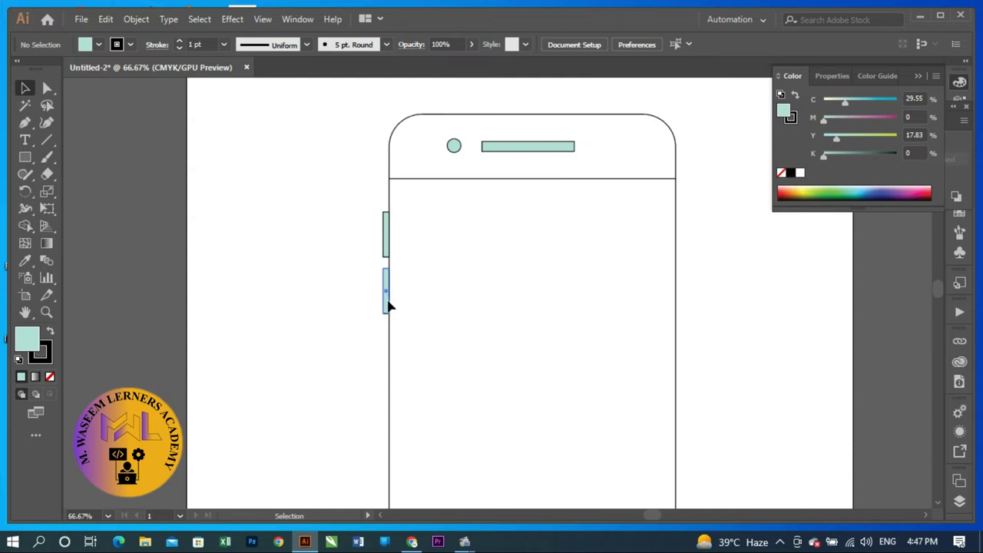
- Copy the lower side button onto the phone's right edge, then zoom out
click(386, 303)
alt+drag(388, 305, 678, 271)
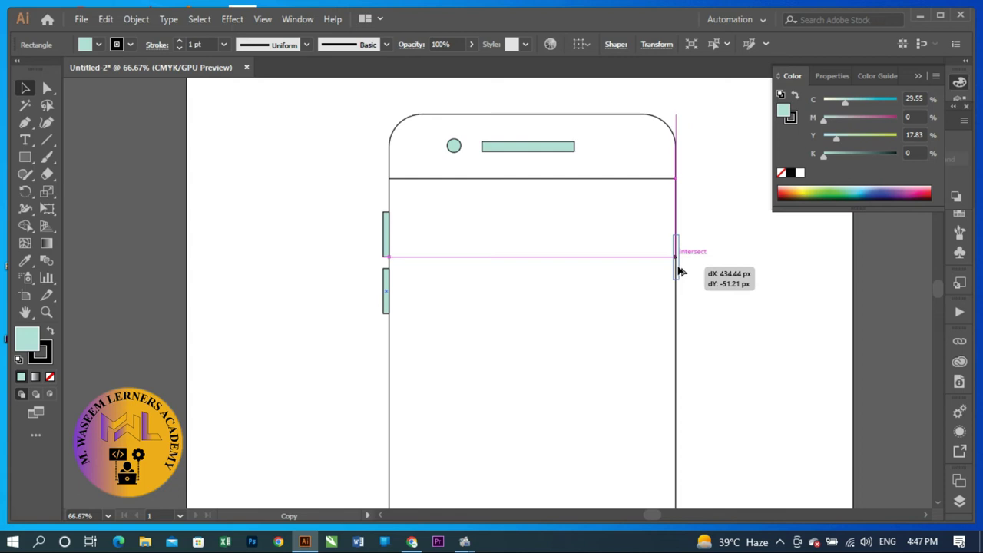
alt+drag(680, 271, 683, 271)
key(ctrl+minus)
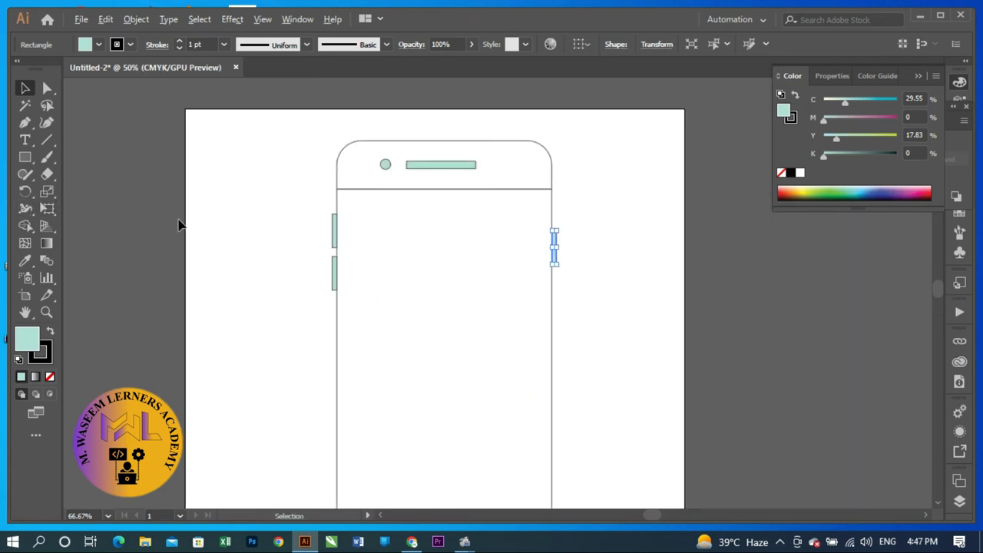
scroll(181, 225, down, 1)
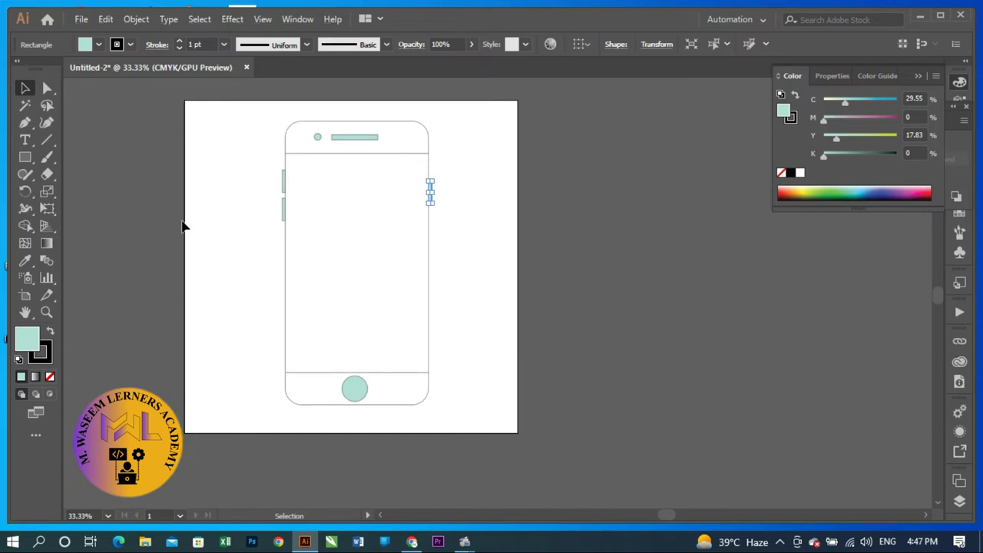
- Ungroup the phone drawing and launch Google Chrome from the taskbar
click(330, 235)
right_click(329, 232)
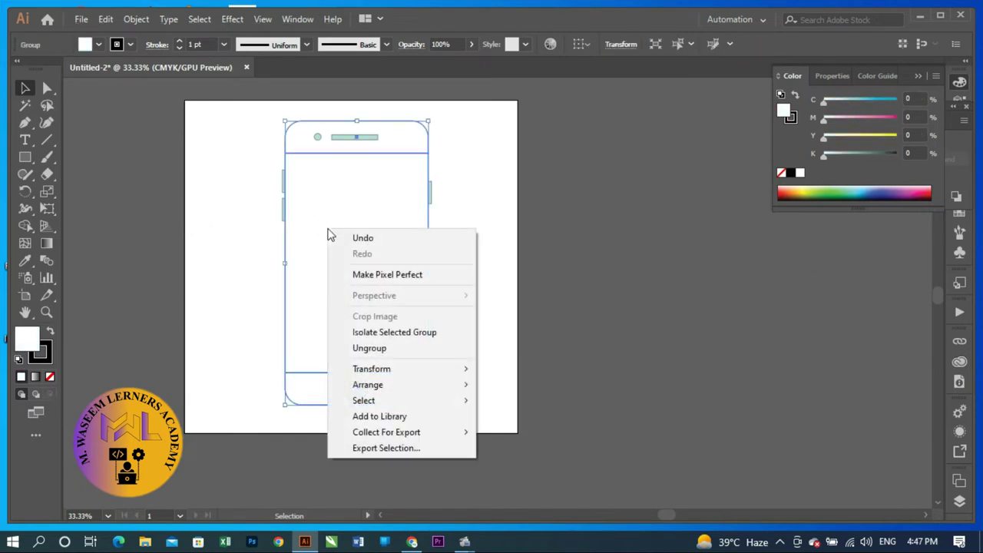
click(369, 349)
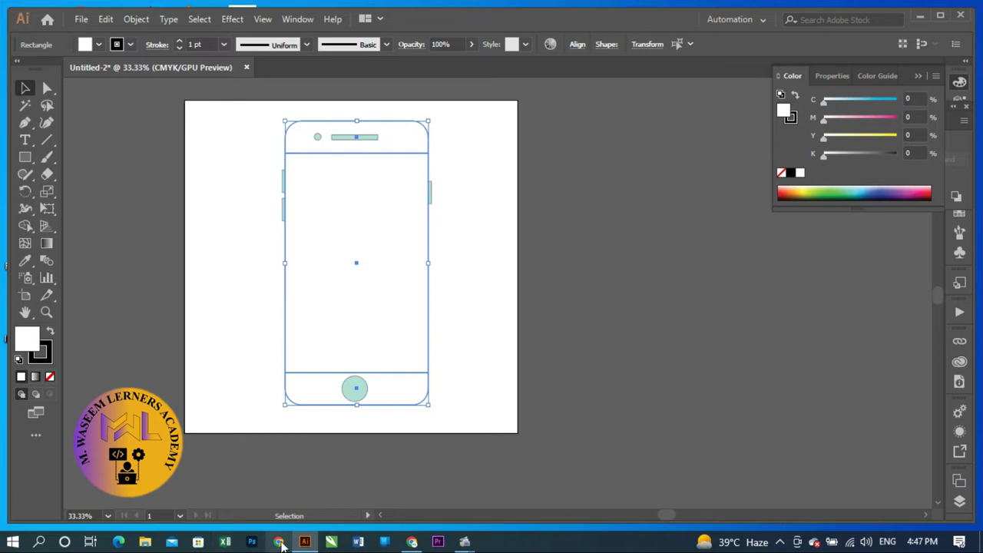
click(280, 542)
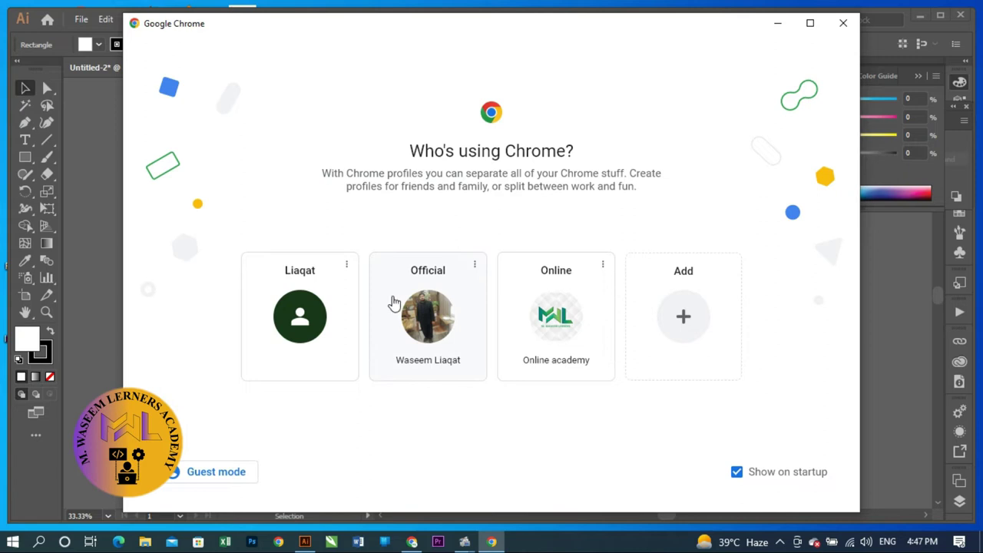
- In a maximized Chrome window, search Google for 'background image' and show Image results
click(393, 302)
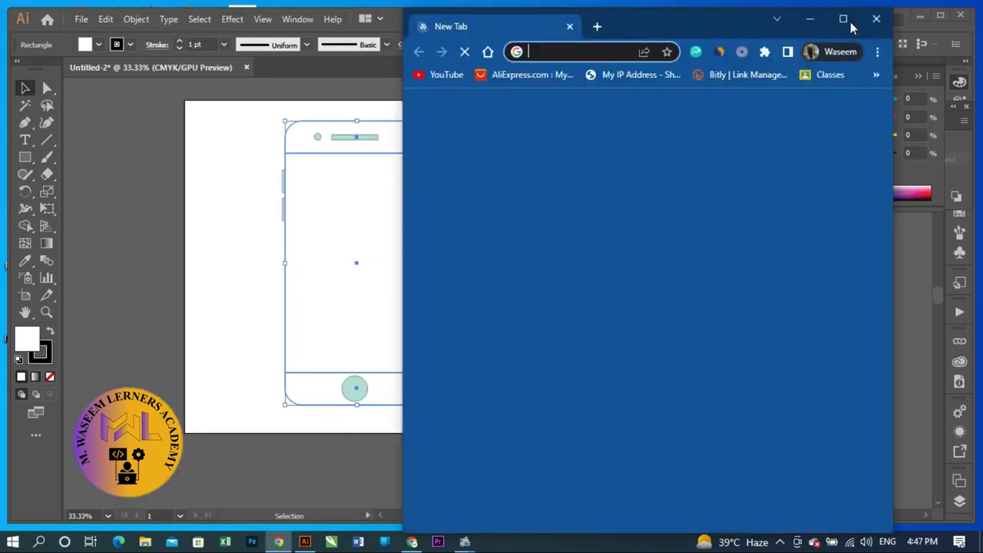
click(838, 19)
click(363, 37)
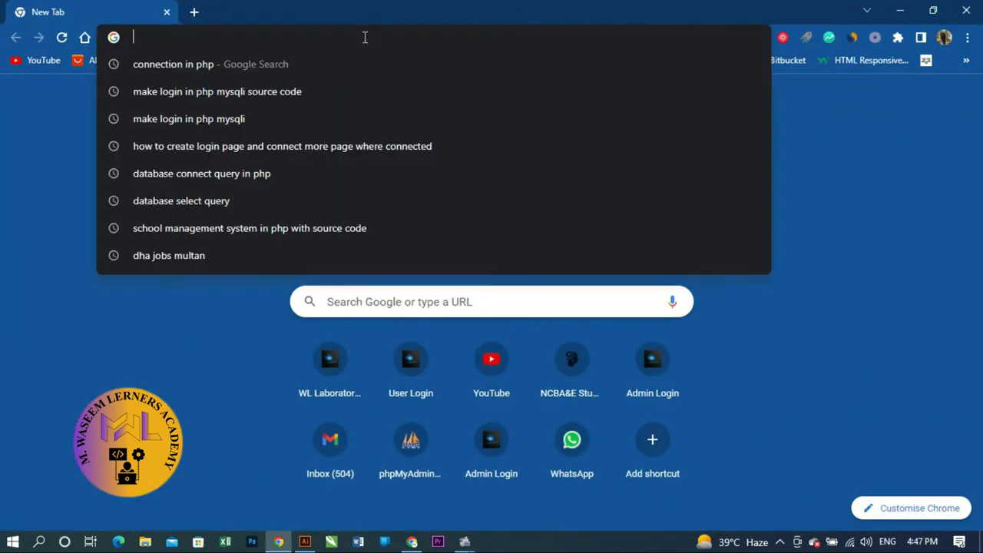
text(ba)
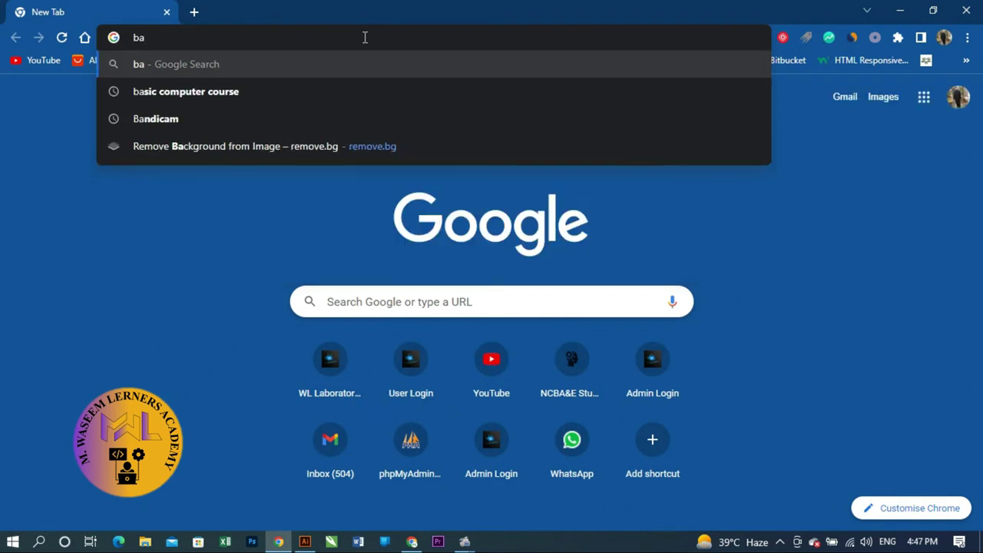
text(ck)
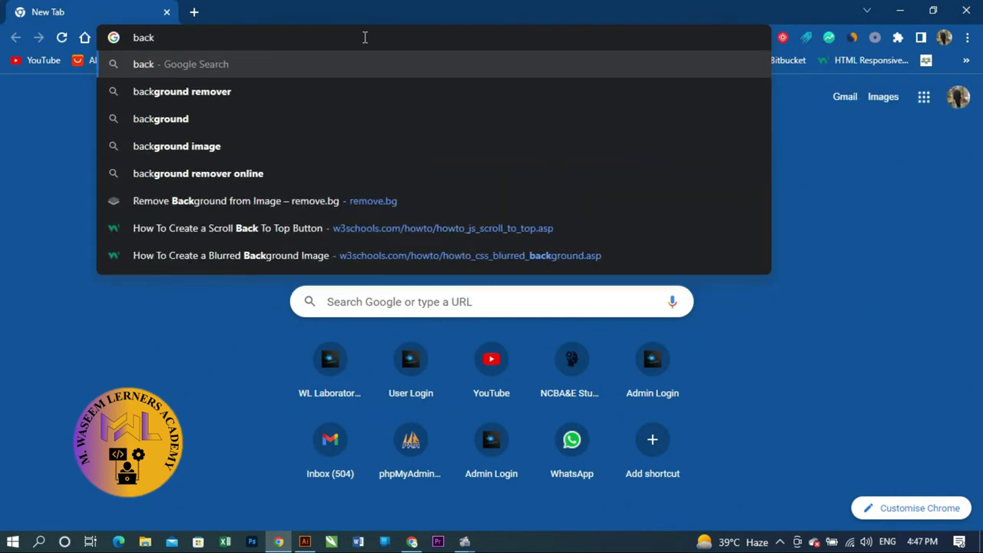
key(Down)
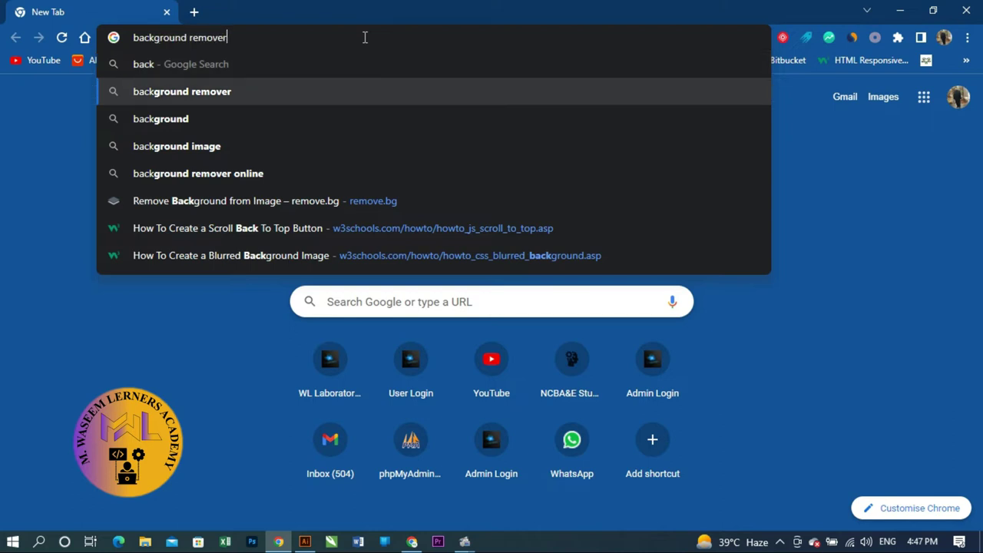
key(Down)
key(Down)
key(Return)
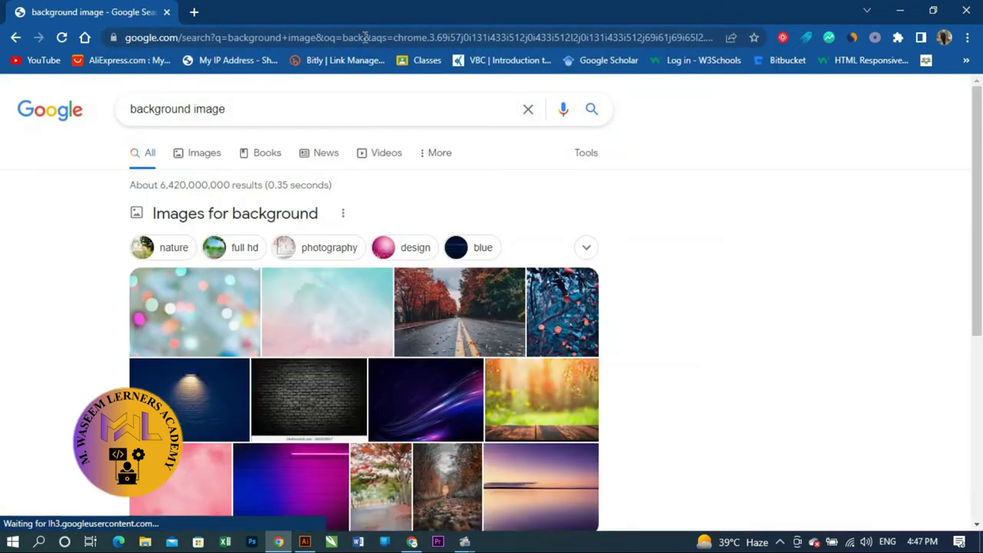
scroll(556, 376, down, 3)
scroll(556, 376, up, 3)
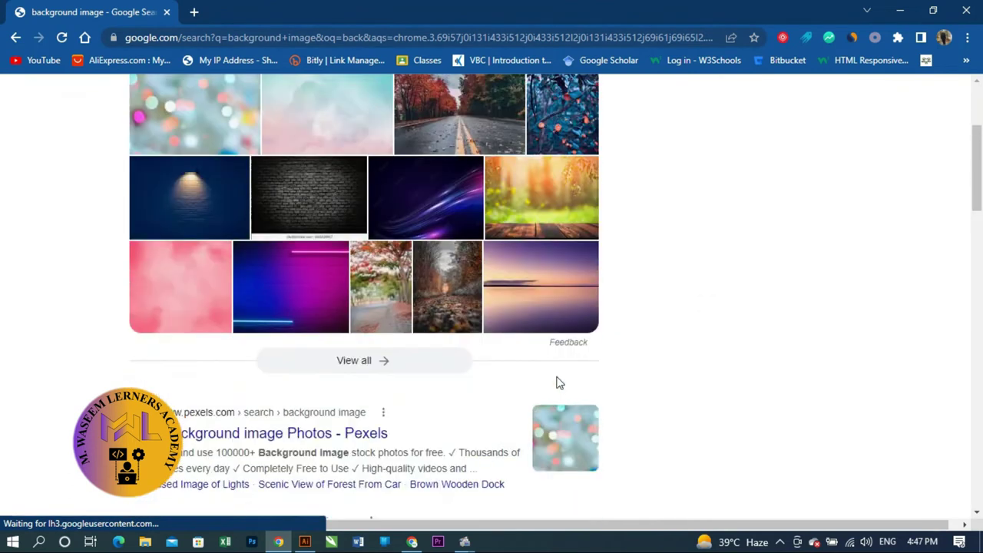
click(212, 156)
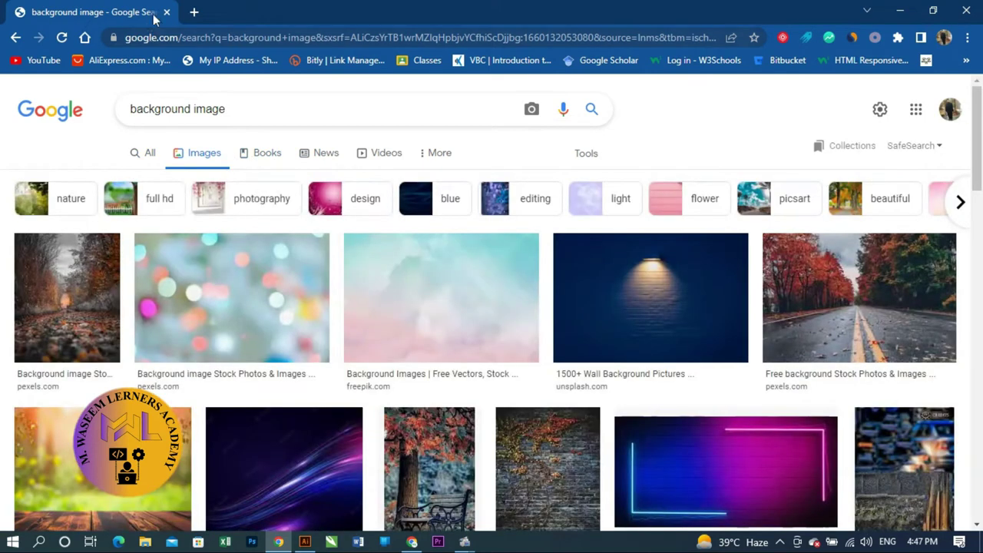
- Search Google for 'pixabay' in a new tab
click(193, 13)
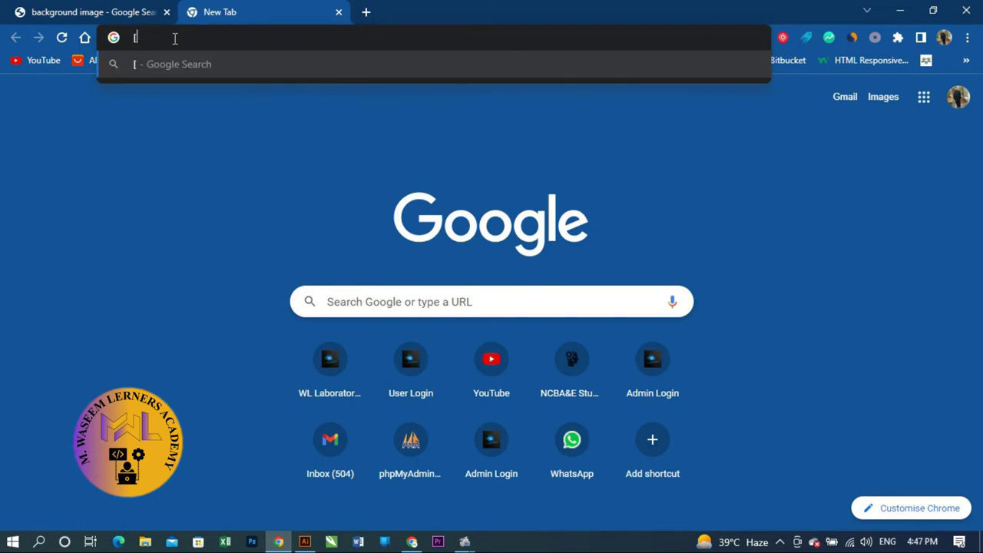
text(pic)
key(BackSpace)
text(xa)
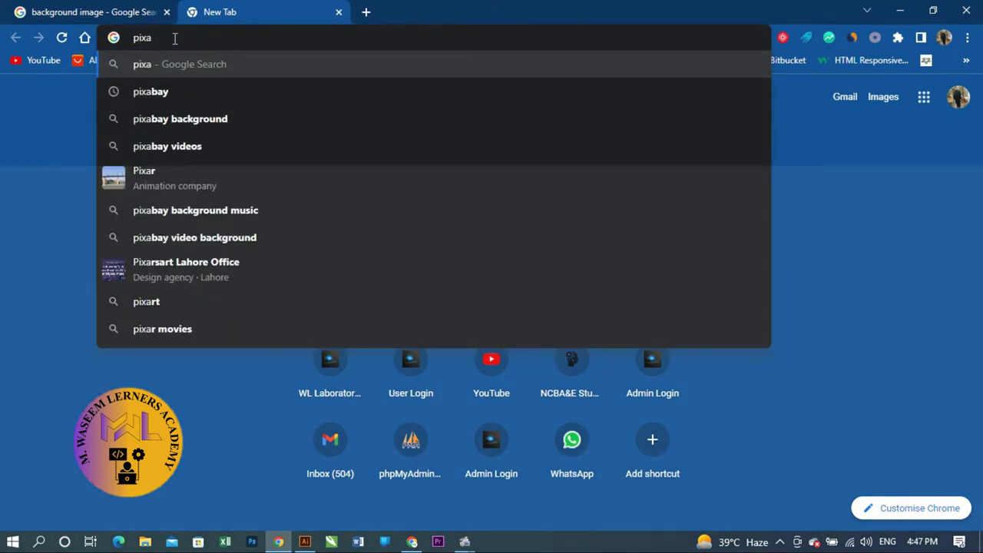
key(Down)
key(Return)
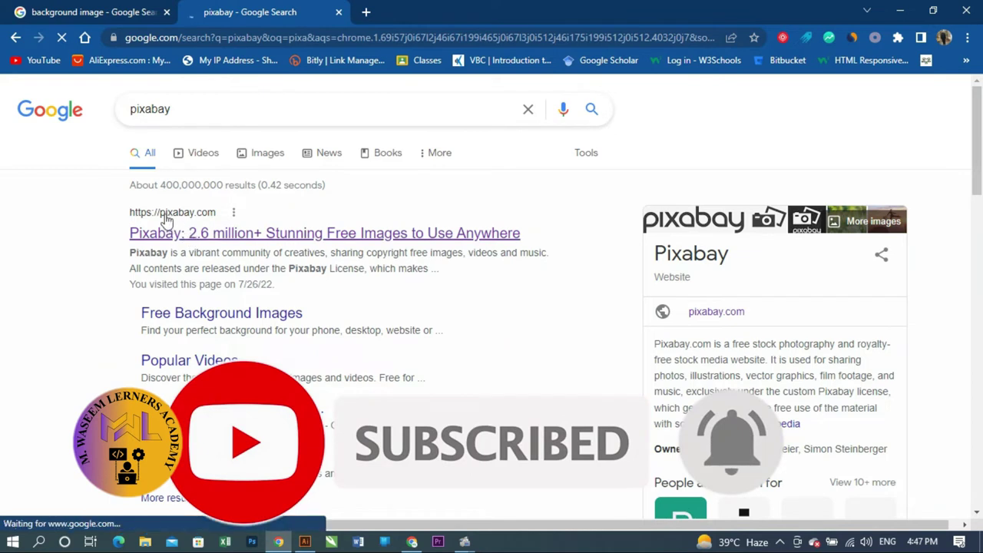
- Open the pixabay.com result and scroll through the Pixabay homepage
click(194, 233)
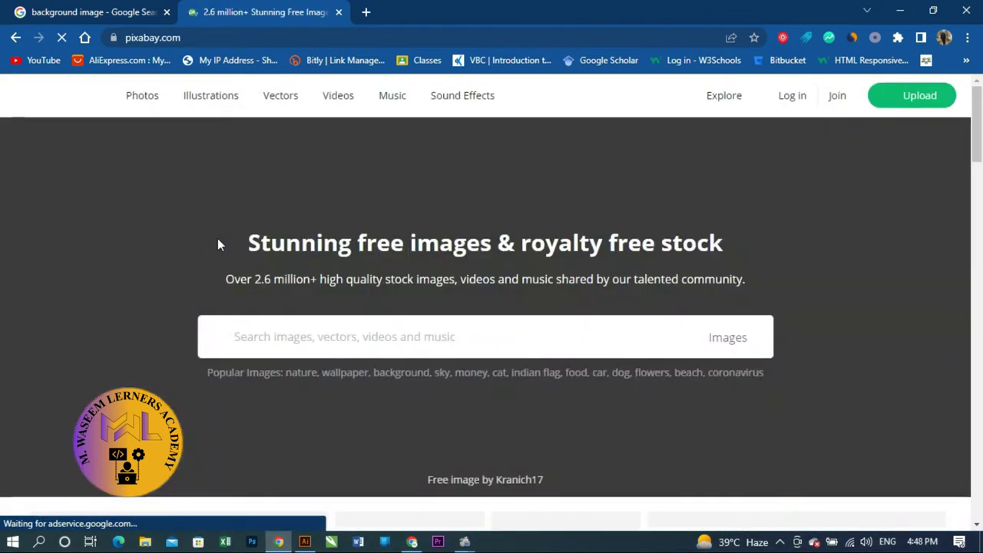
scroll(398, 338, down, 3)
scroll(398, 338, up, 3)
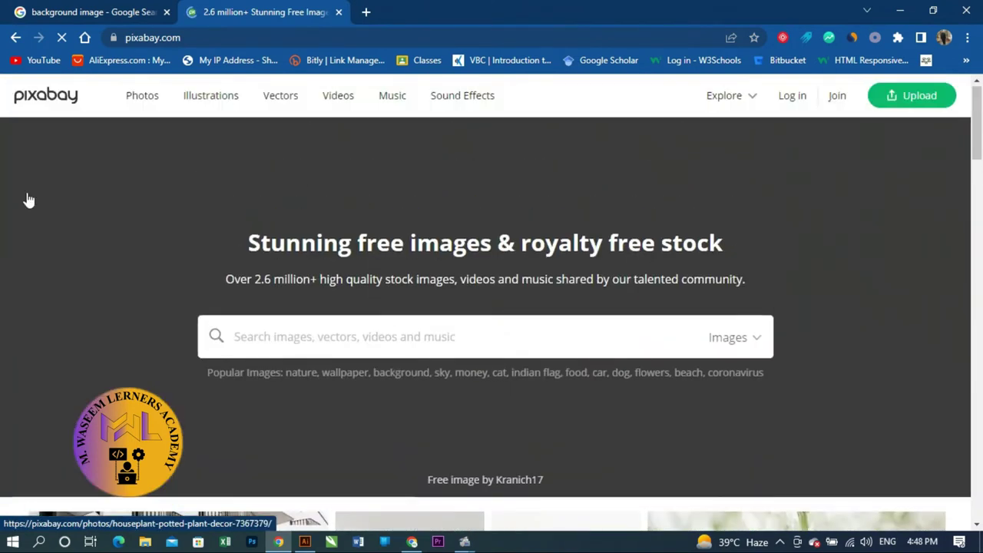
scroll(504, 250, down, 4)
scroll(504, 250, down, 3)
scroll(505, 249, down, 2)
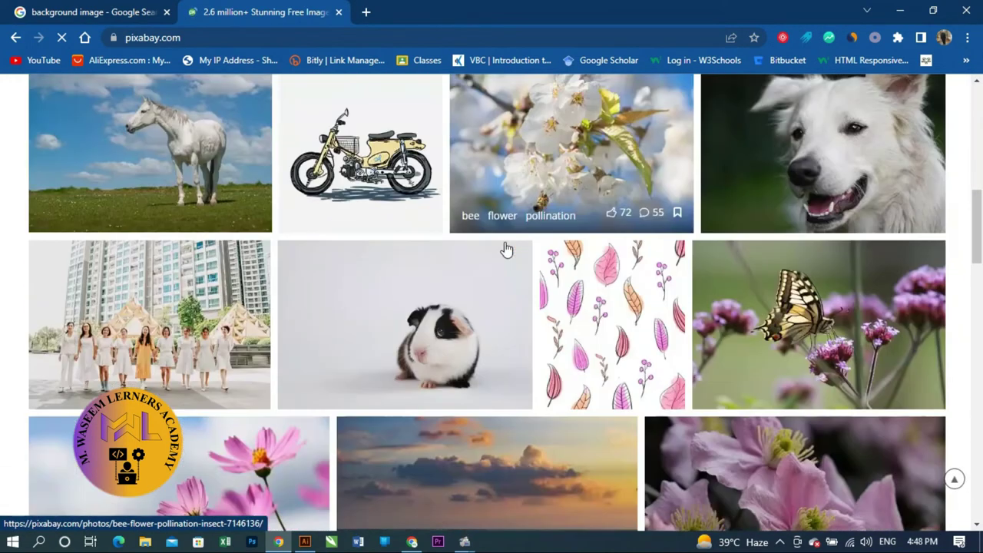
scroll(507, 250, up, 4)
scroll(318, 143, up, 5)
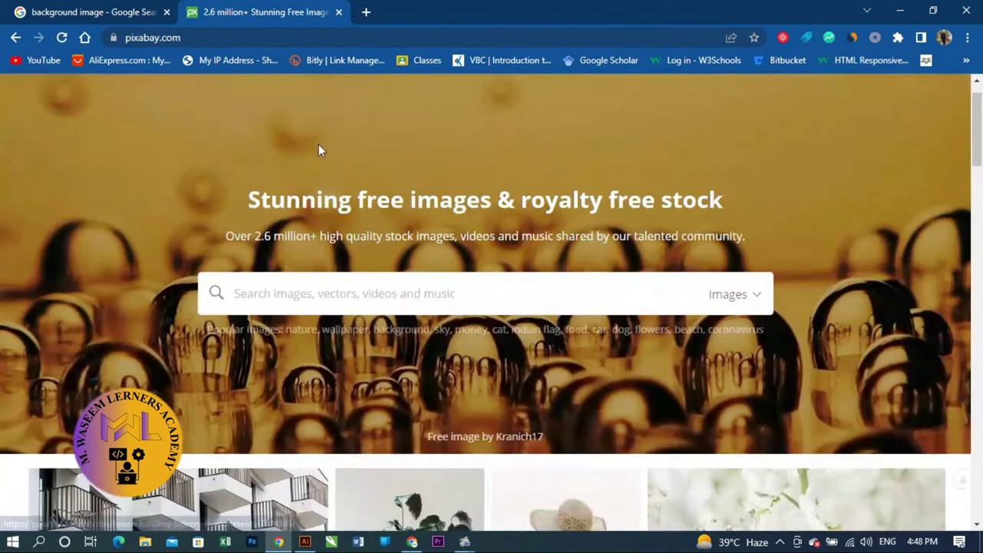
- Search Pixabay images for 'wallpaper iphone'
click(290, 345)
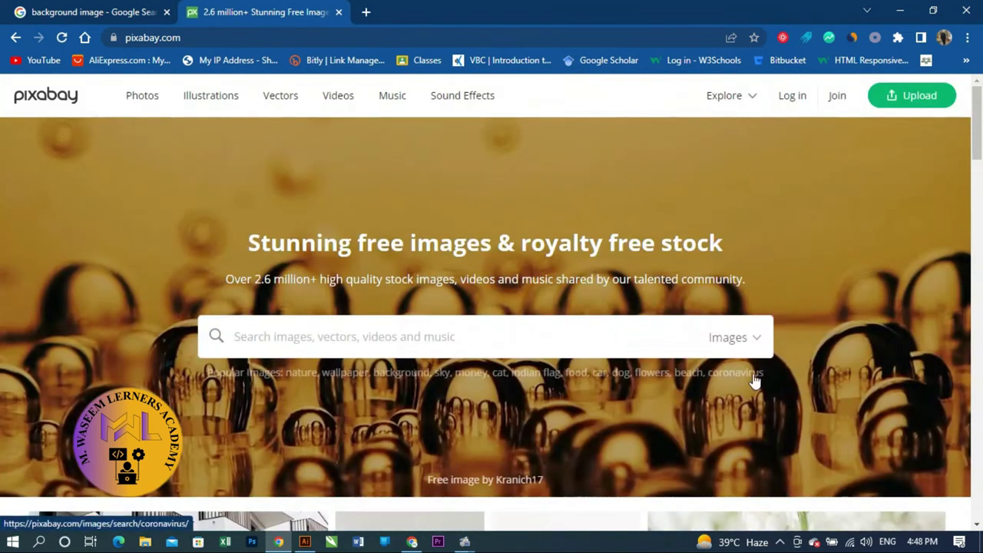
text(wal)
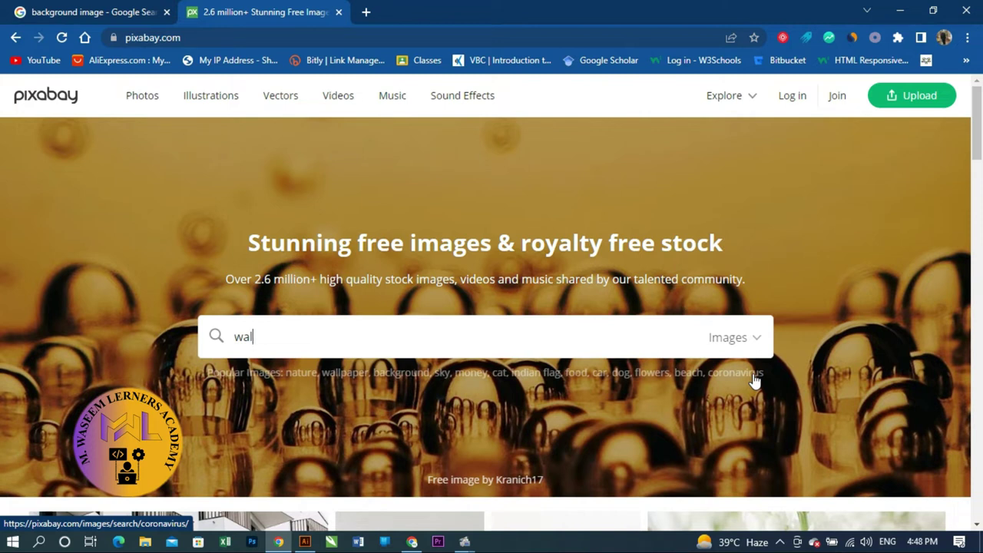
text(lpap)
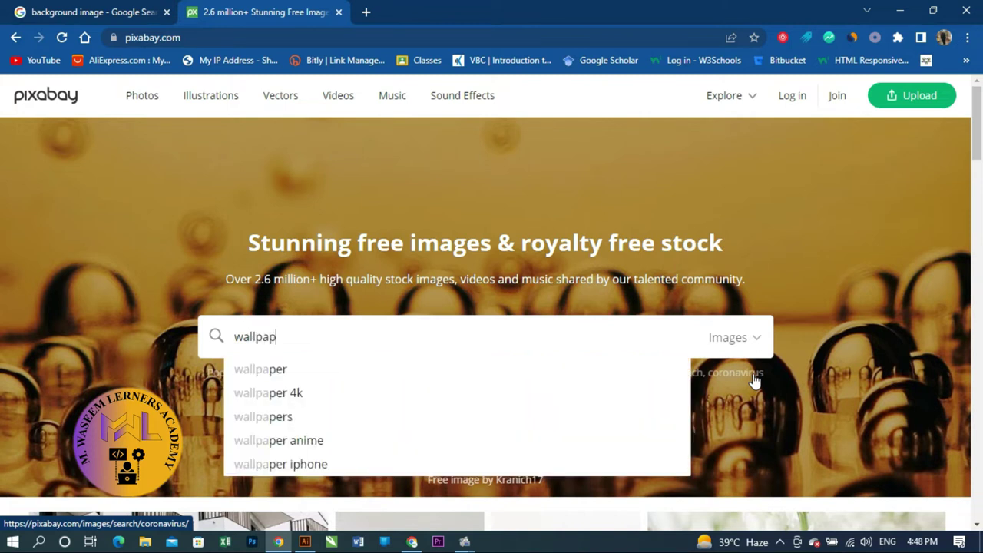
text(er)
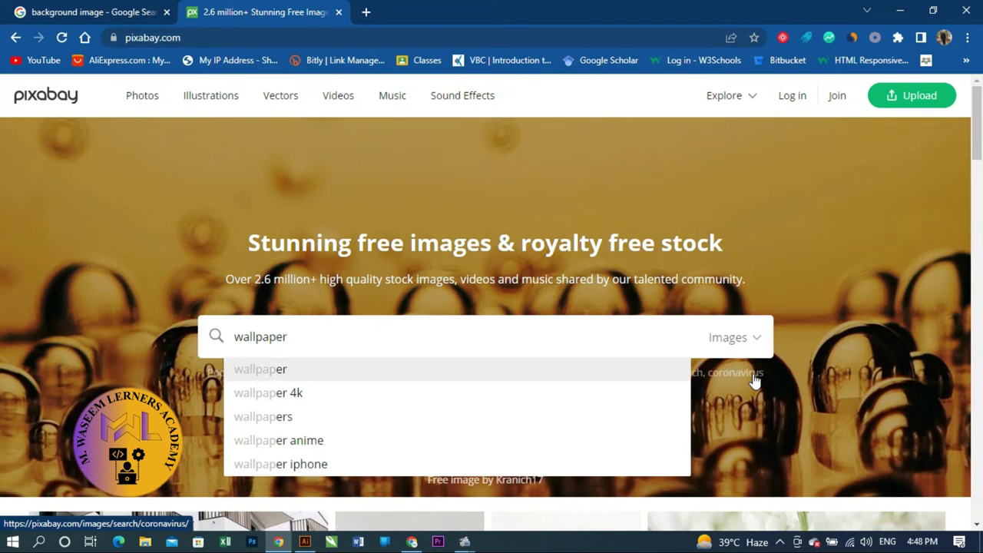
key(Down)
key(Down)
key(Down)
key(Down)
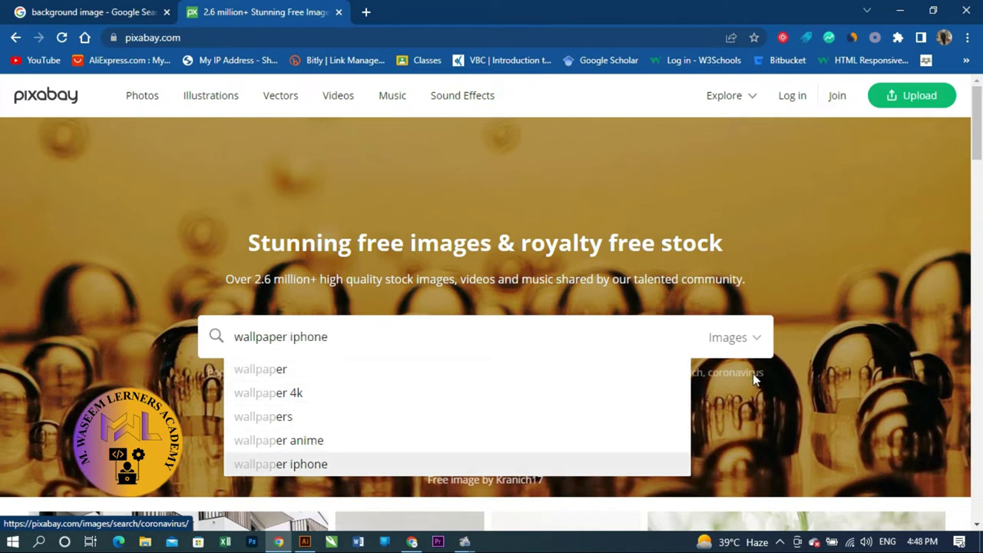
key(Return)
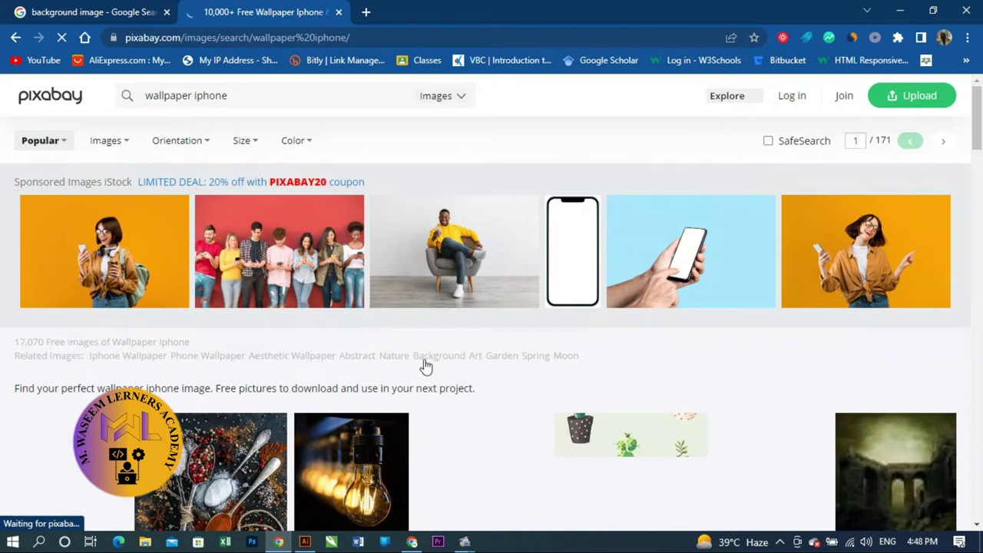
- Scroll the wallpaper iphone results and open the colourful abstract art photo's page
scroll(398, 367, down, 1)
scroll(398, 367, down, 1)
scroll(400, 365, down, 1)
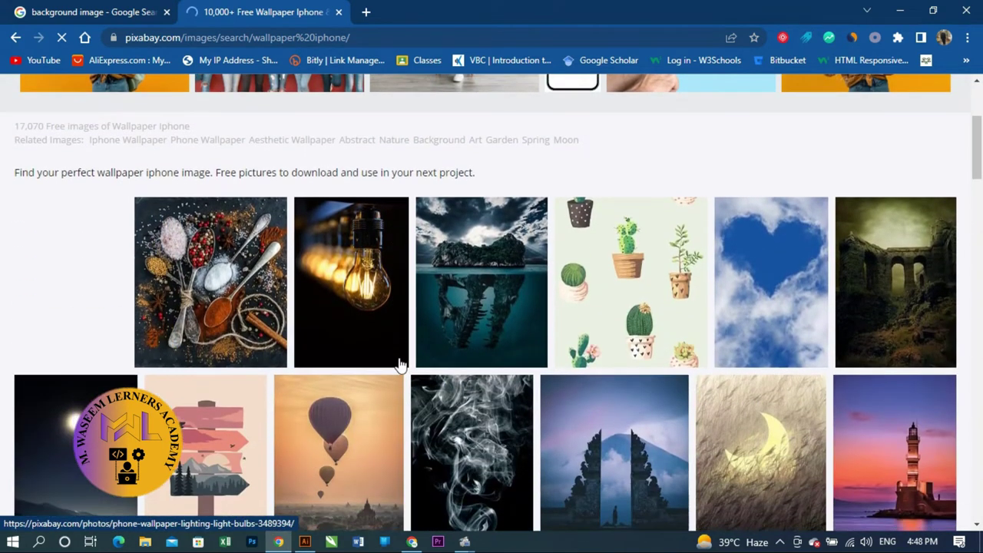
scroll(632, 358, down, 1)
scroll(632, 357, down, 1)
scroll(632, 358, down, 1)
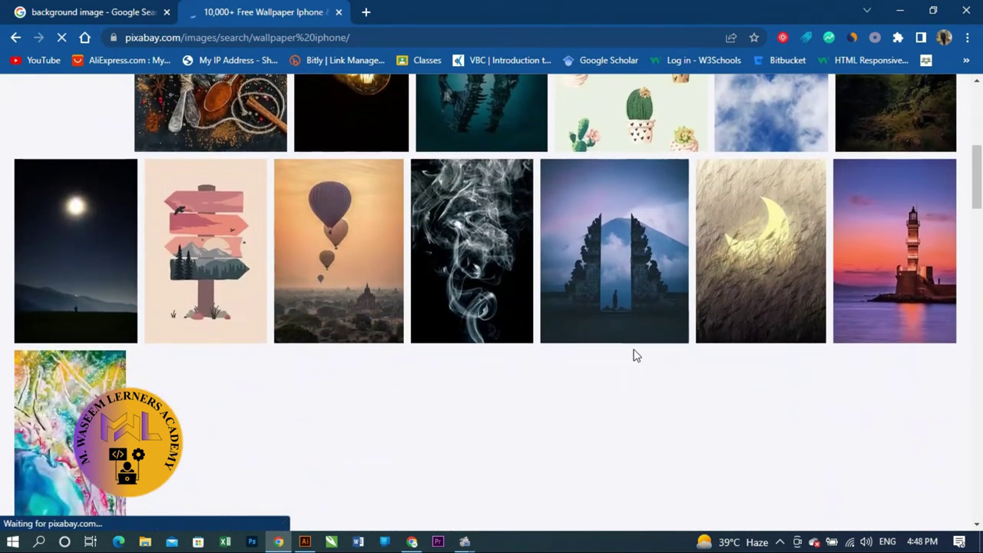
scroll(634, 355, down, 1)
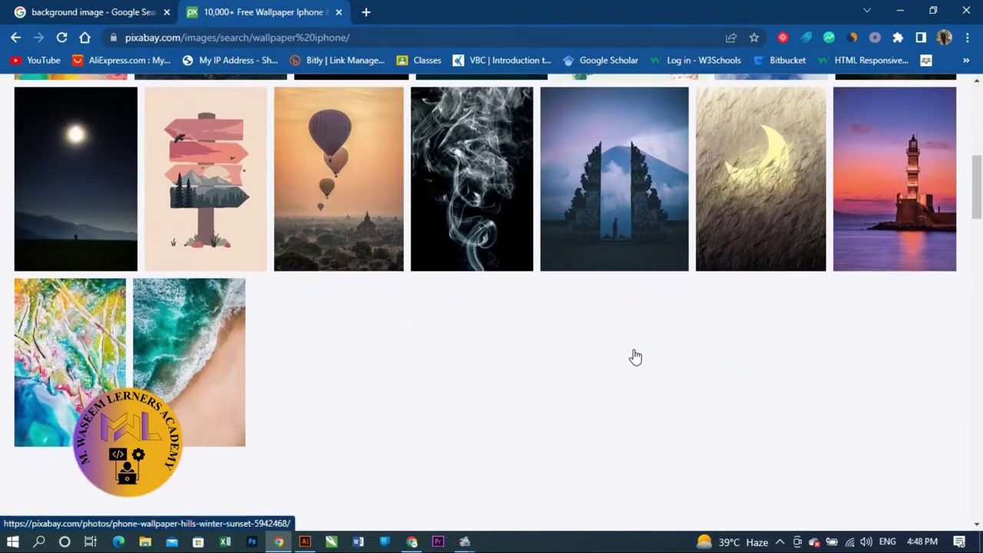
scroll(634, 356, down, 1)
scroll(636, 354, down, 1)
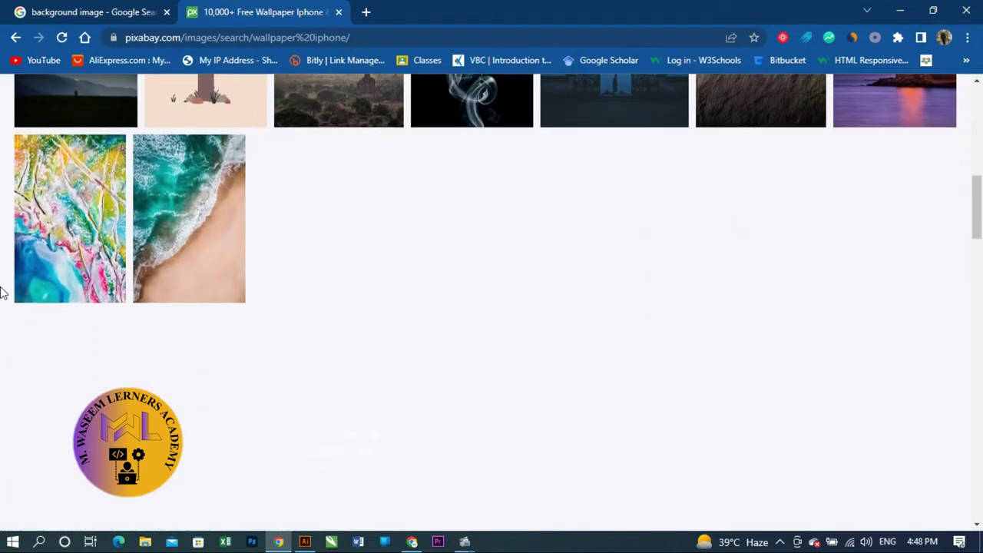
click(76, 193)
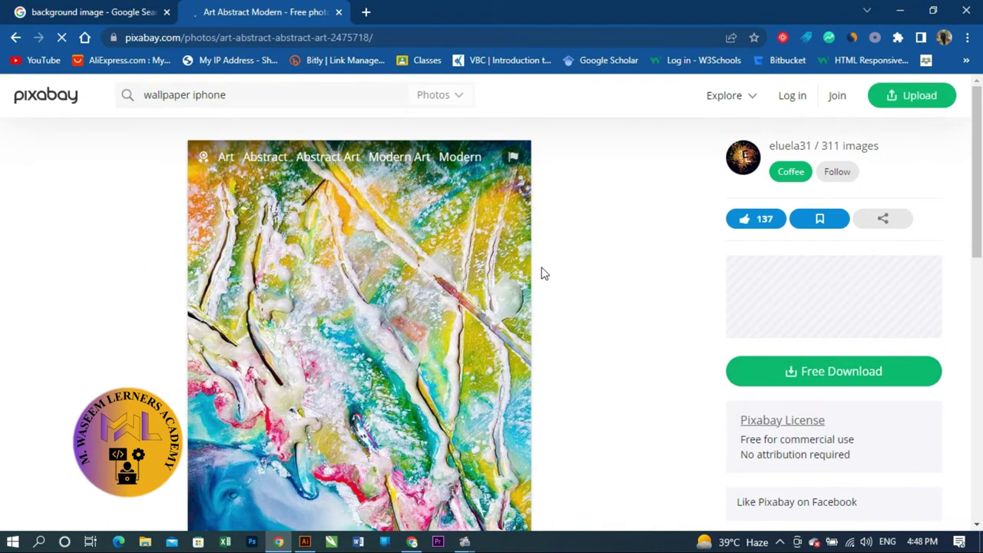
scroll(222, 291, down, 4)
scroll(314, 157, up, 2)
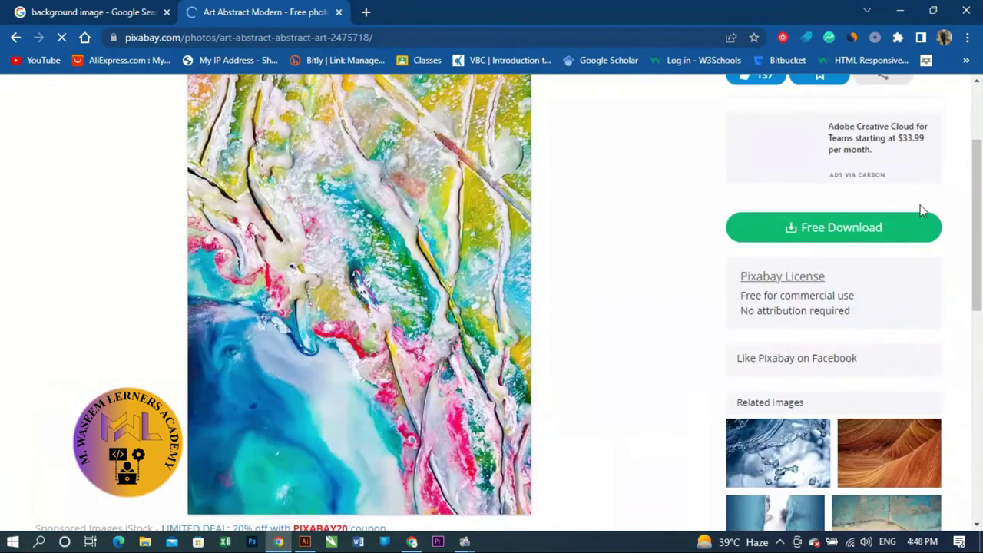
- Download the 1271×1920 version, passing the captcha, to the Desktop as art-ga1f8241fa_1920.jpg
click(883, 227)
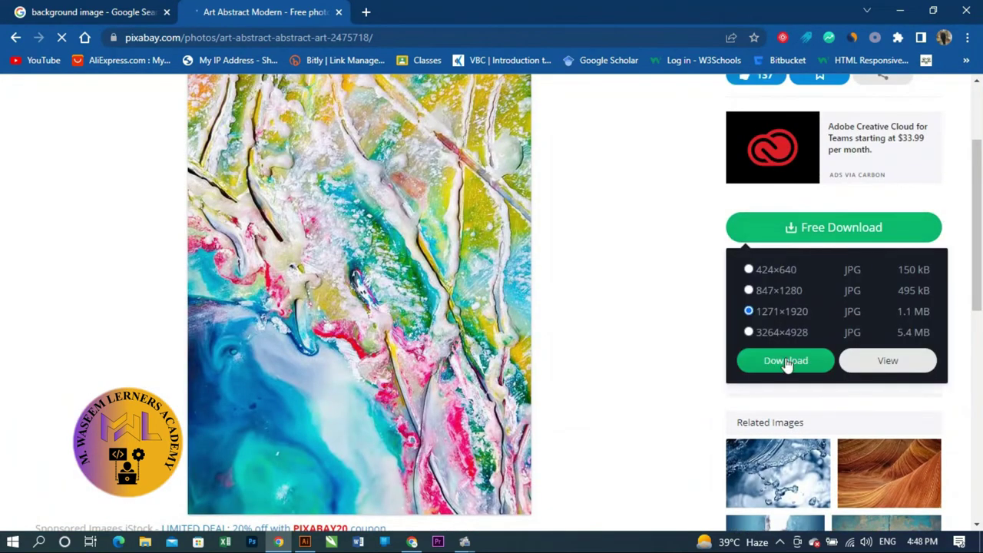
scroll(780, 361, up, 1)
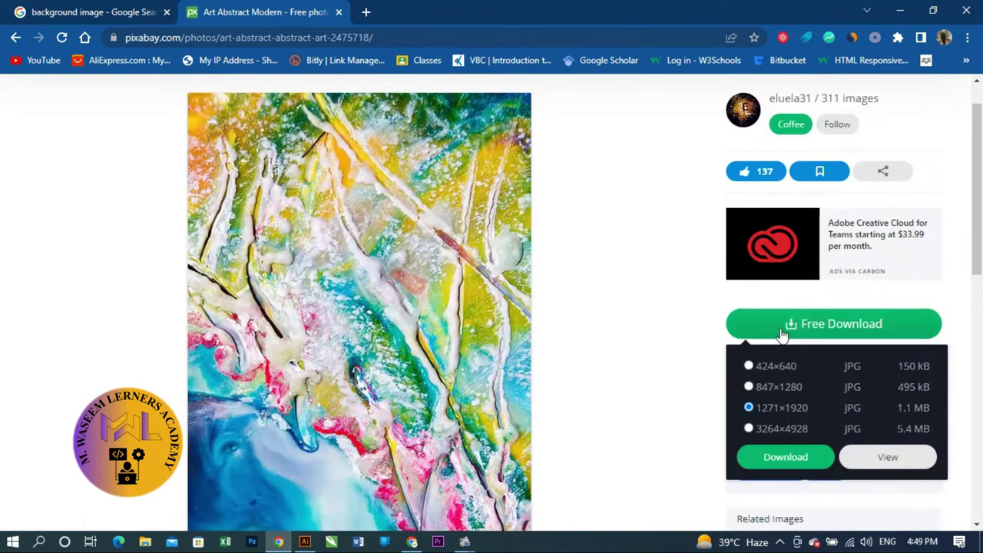
click(780, 459)
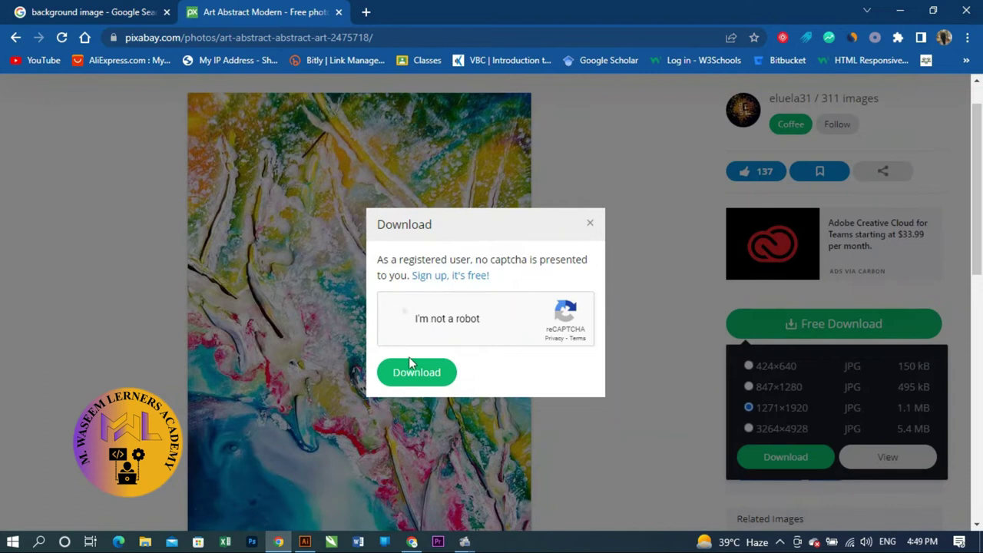
click(398, 376)
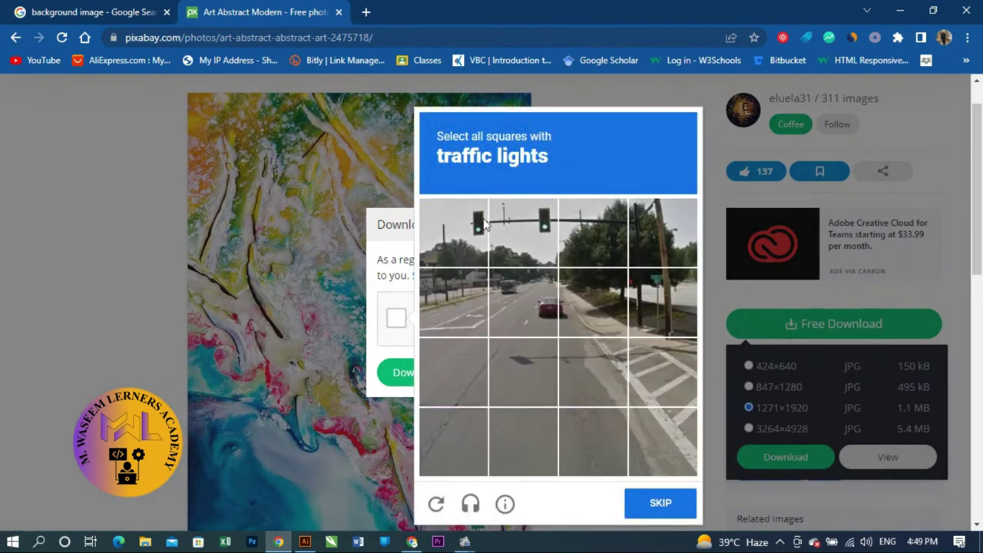
click(461, 223)
click(525, 225)
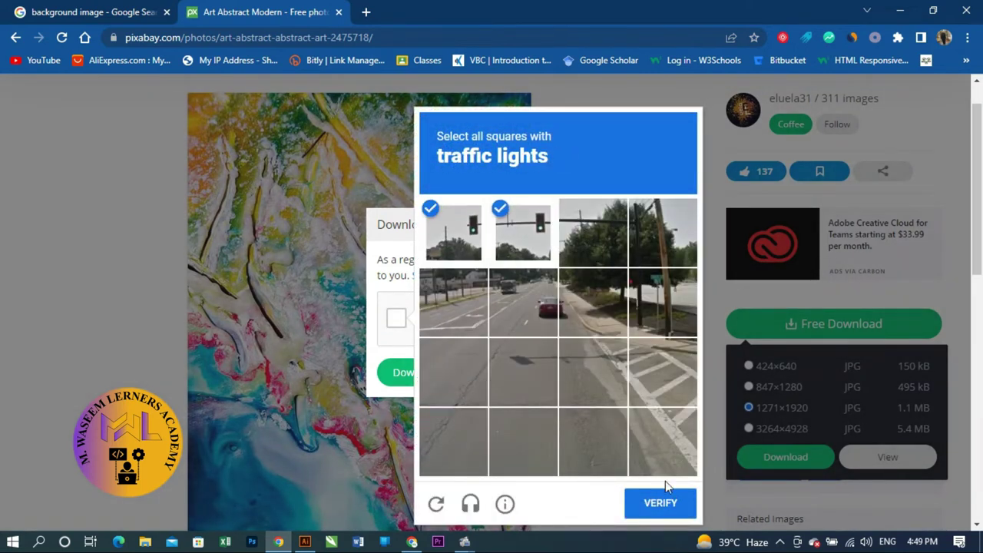
click(659, 502)
click(414, 376)
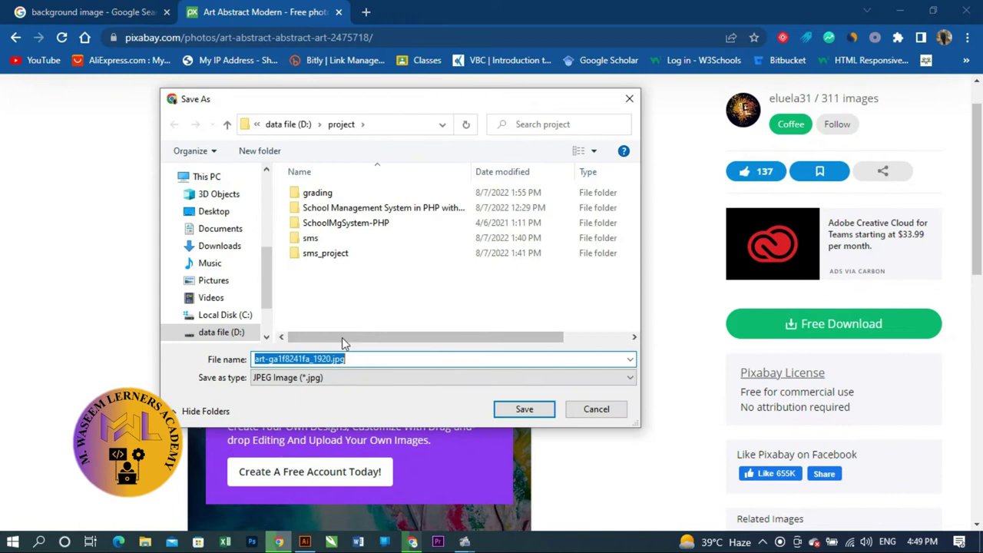
click(227, 125)
click(227, 124)
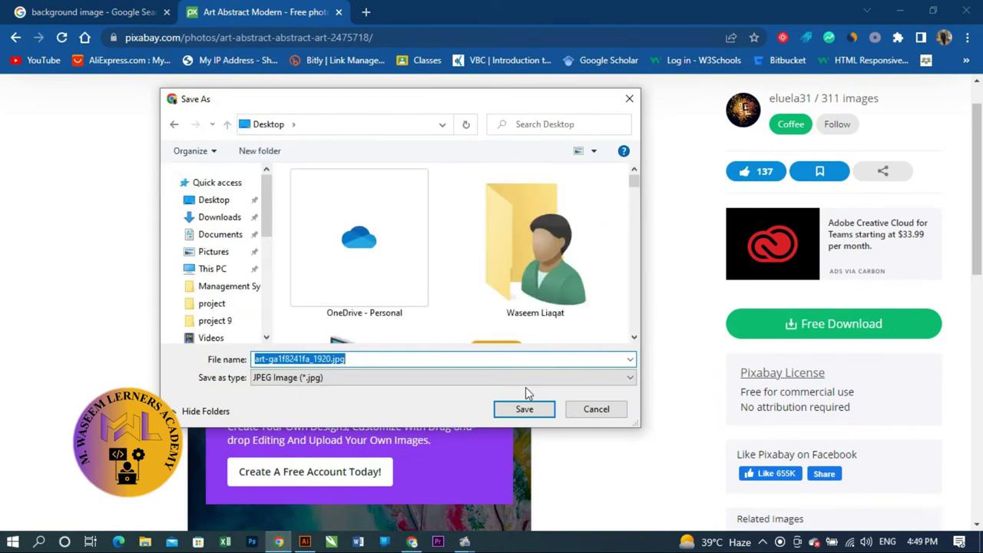
click(524, 408)
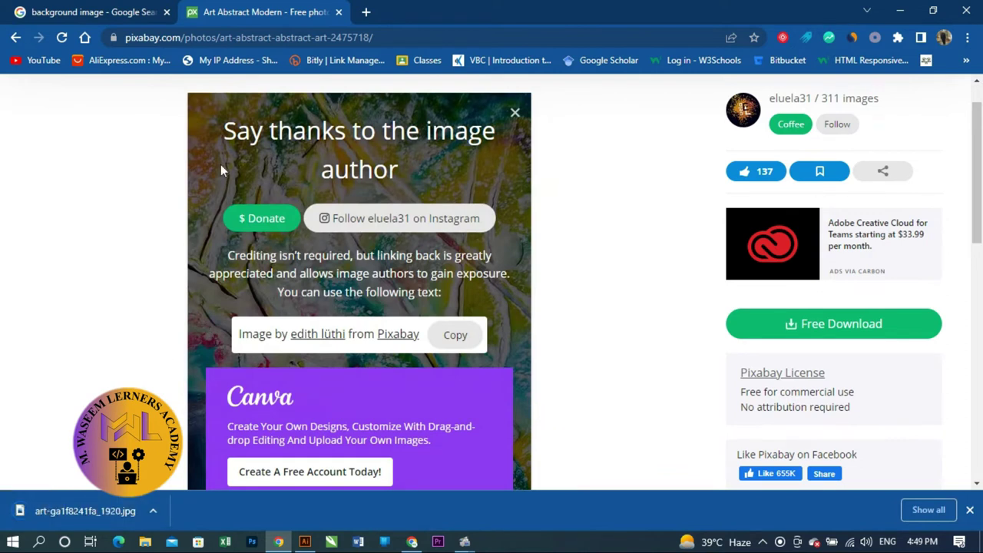
- Copy the abstract image and return to the Illustrator phone mockup
click(515, 112)
right_click(361, 204)
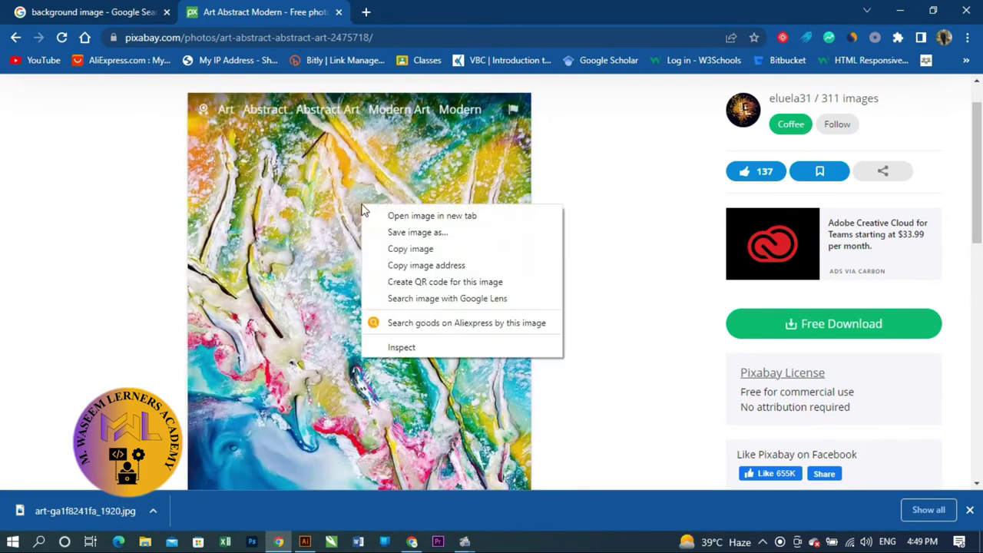
click(407, 249)
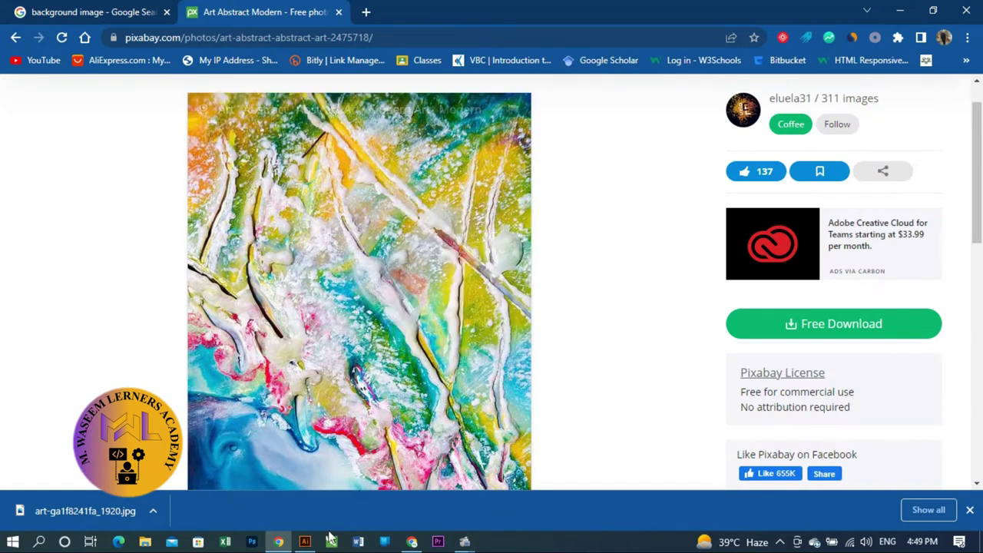
click(305, 541)
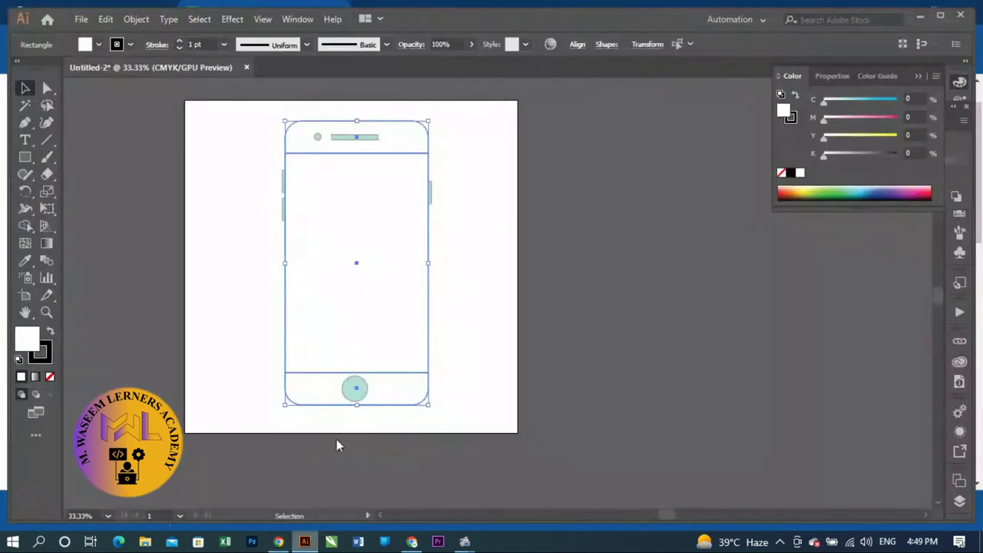
- Paste the copied abstract image and move it over the phone screen
right_click(636, 180)
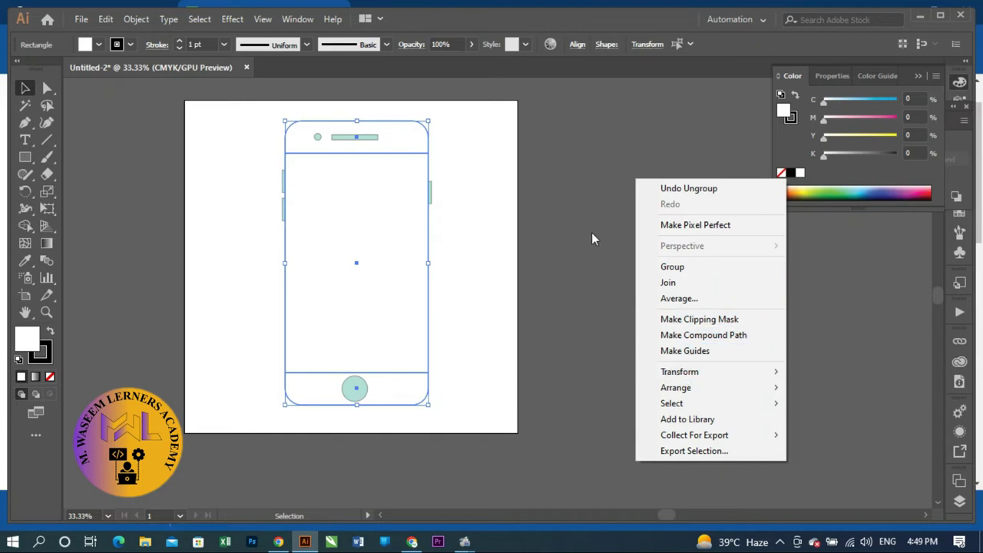
click(592, 233)
key(ctrl+v)
mouse_move(541, 266)
mouse_down()
mouse_move(397, 221)
mouse_move(398, 234)
mouse_move(499, 247)
mouse_up()
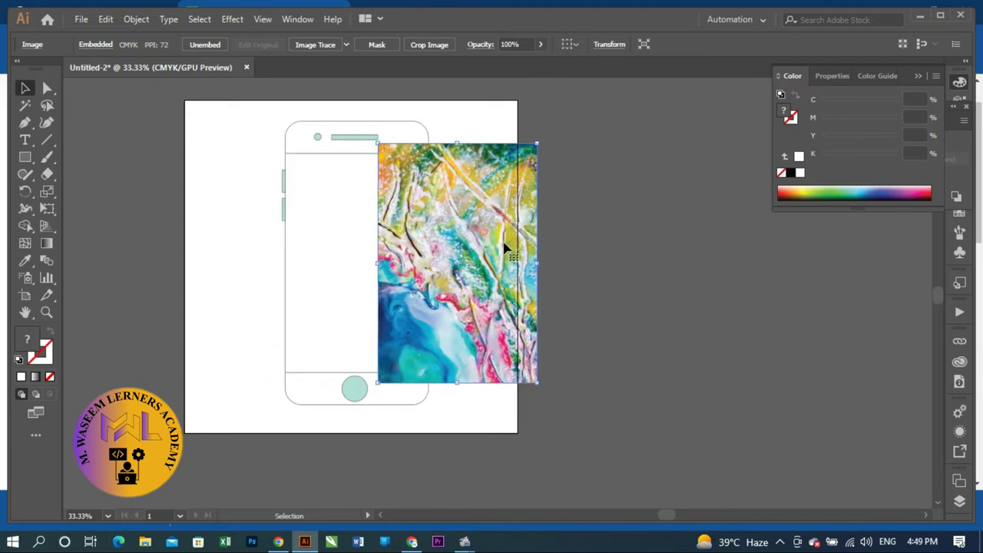
mouse_move(458, 306)
mouse_down()
mouse_move(365, 306)
mouse_move(422, 308)
mouse_up()
- Try clipping the image to the phone's screen rectangle and dismiss the error
click(317, 307)
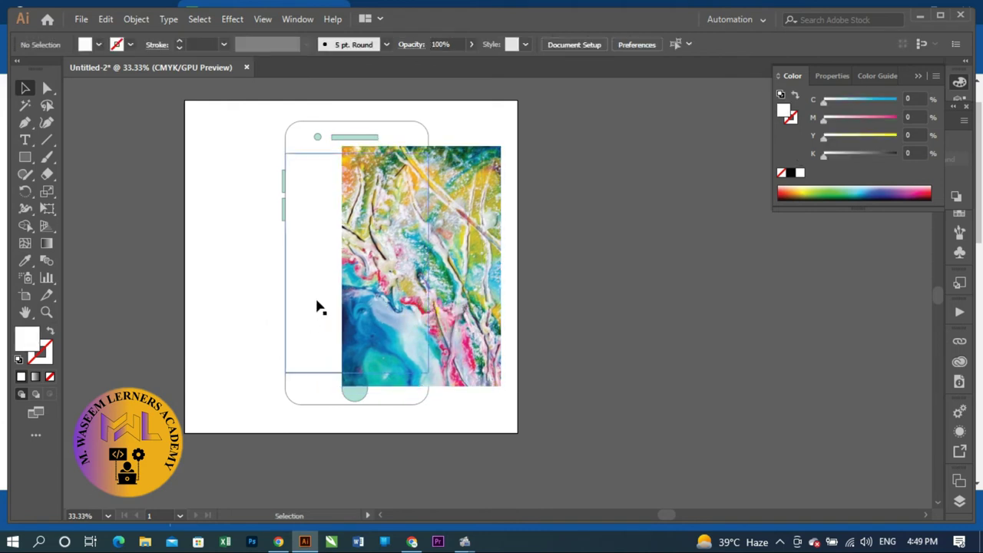
shift+click(449, 276)
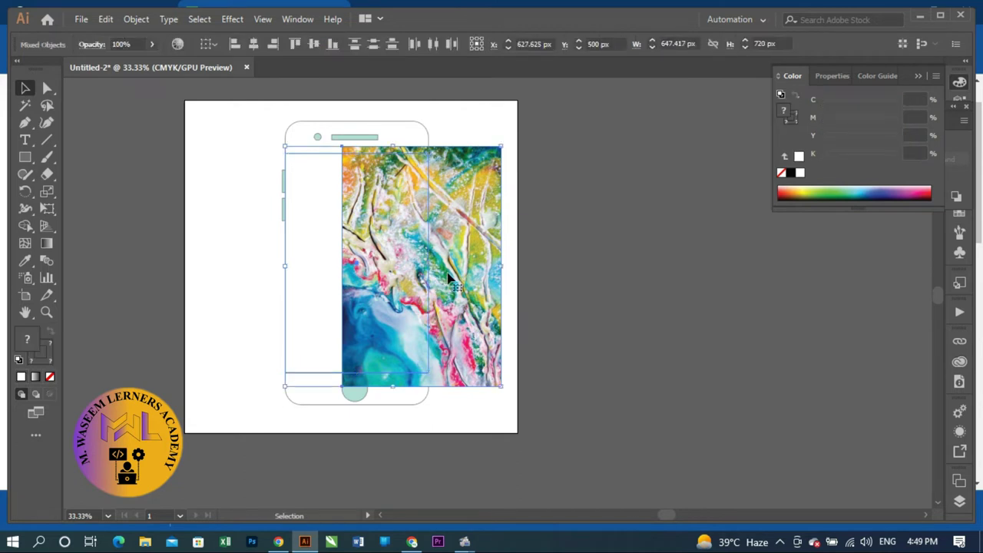
right_click(448, 275)
click(489, 377)
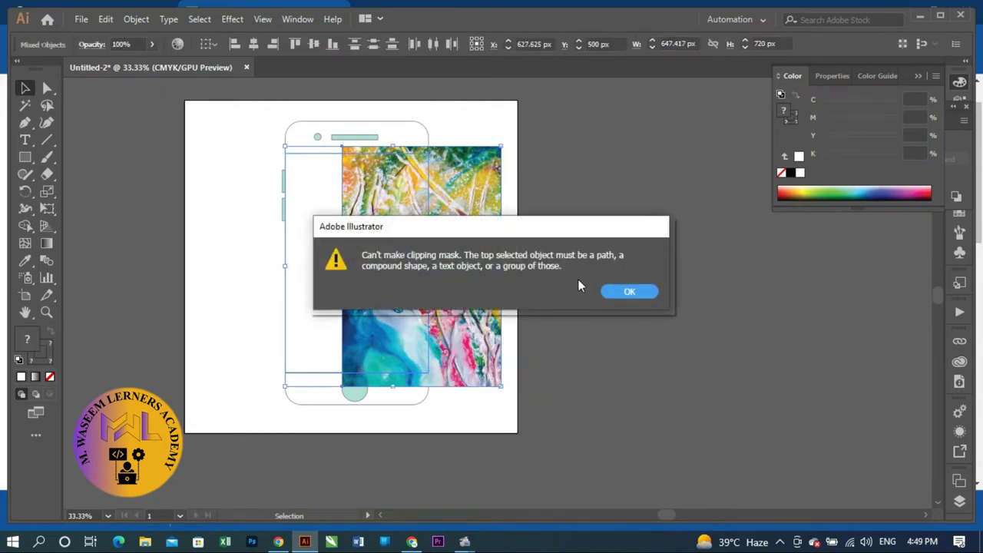
click(626, 293)
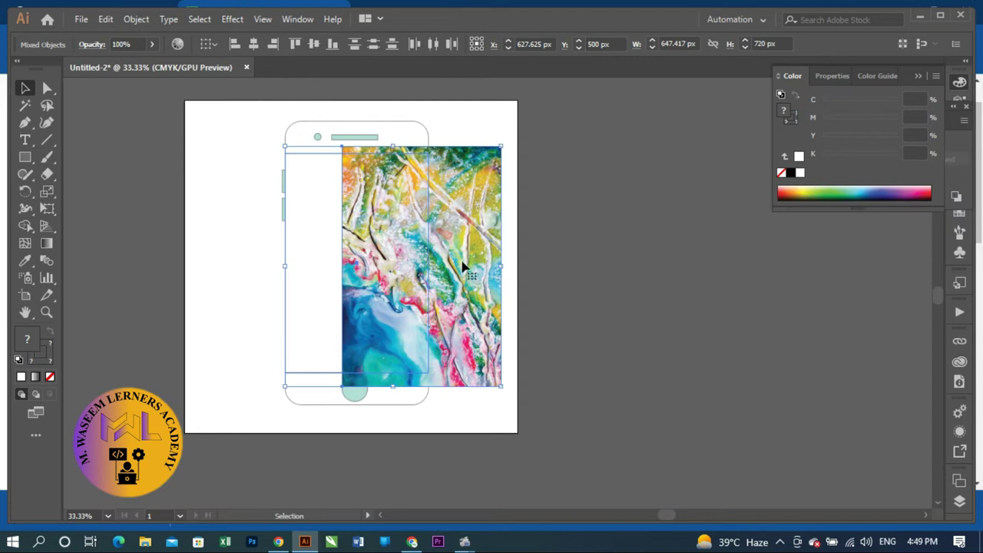
- Send the abstract image to the back, behind the phone outline
key(ctrl+h)
click(433, 261)
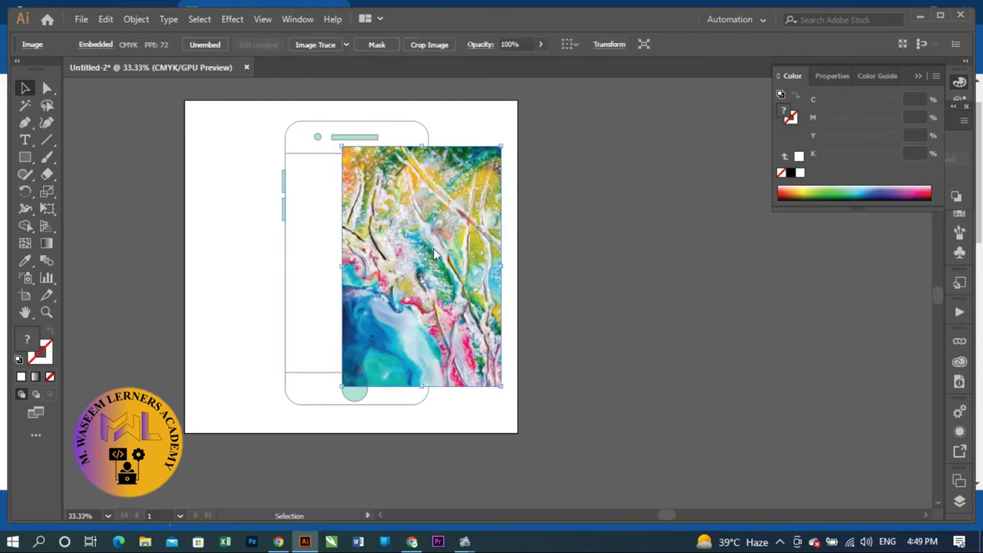
right_click(434, 250)
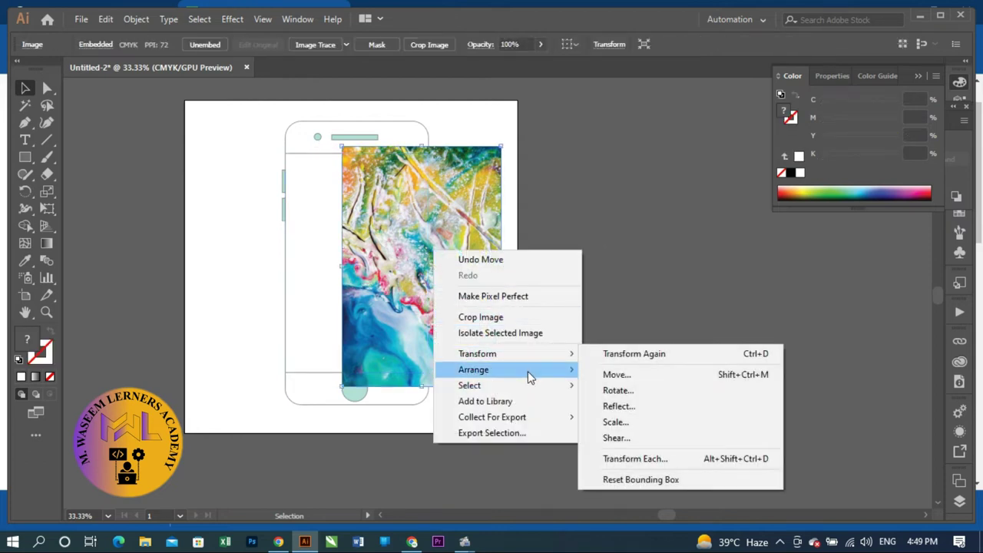
mouse_move(473, 369)
click(639, 419)
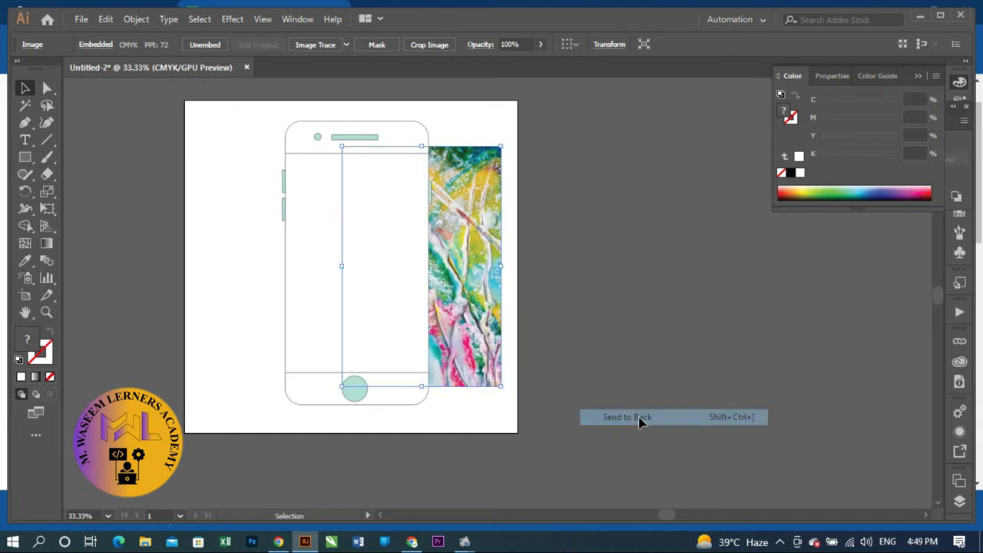
- Clip the image into the screen rectangle, then release the clipping mask again
click(652, 281)
click(476, 282)
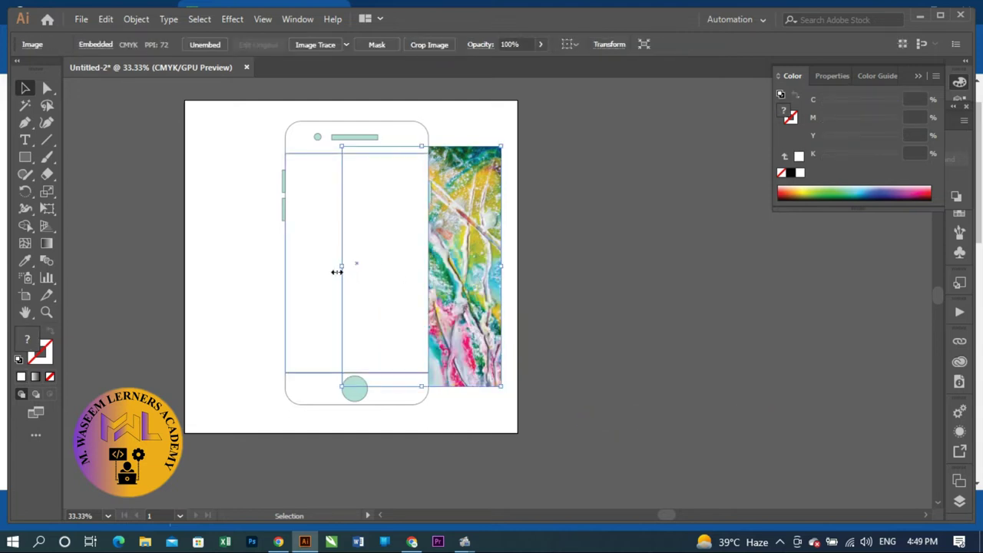
shift+click(322, 282)
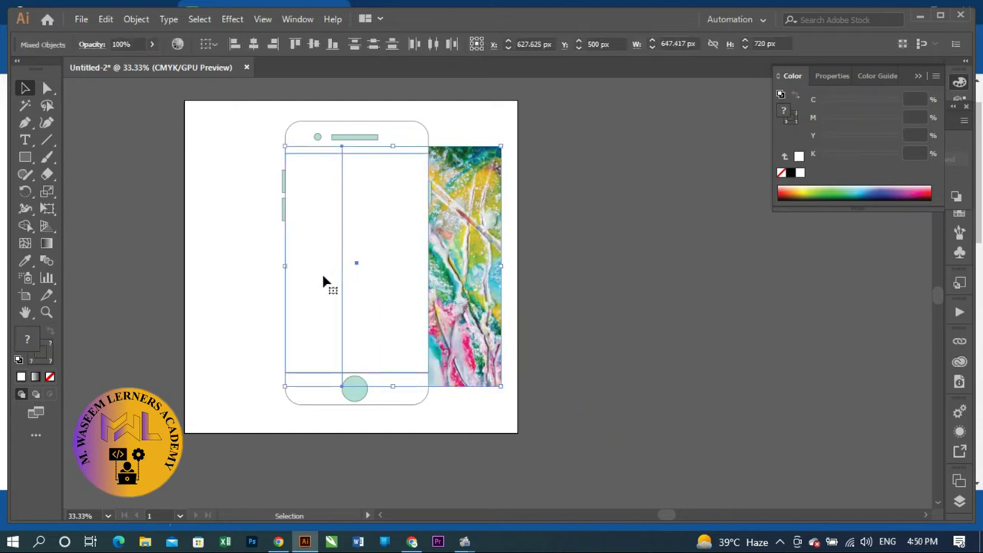
right_click(323, 281)
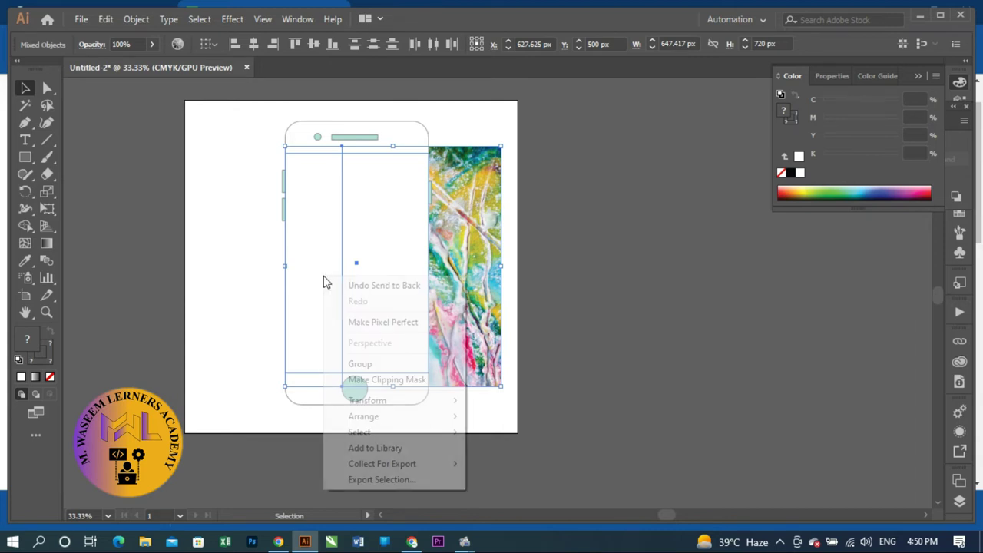
click(404, 379)
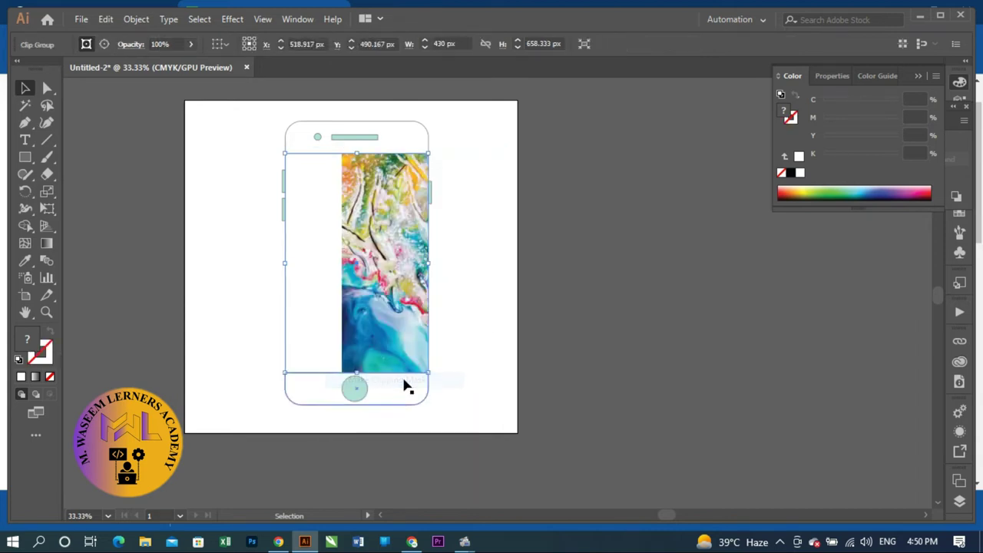
click(535, 274)
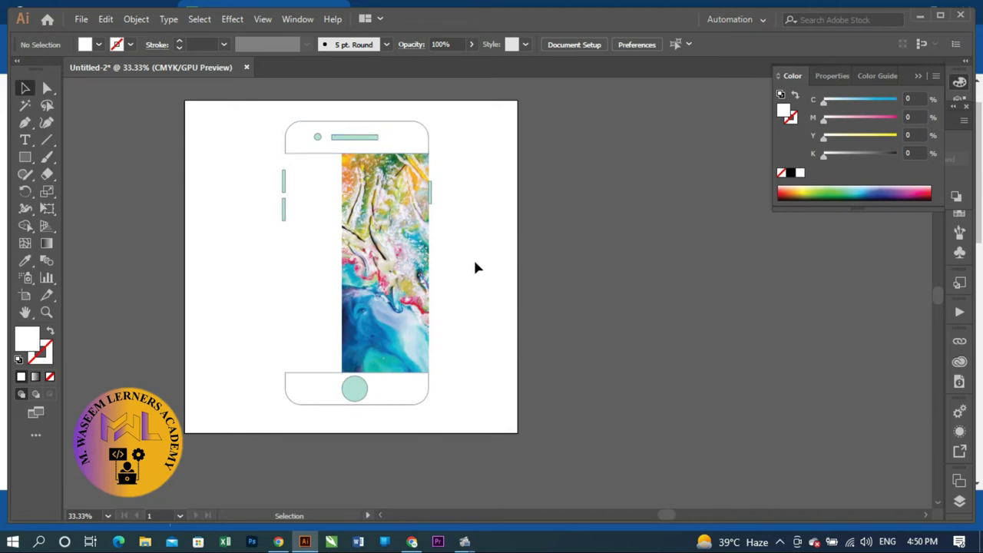
key(a)
click(405, 264)
key(v)
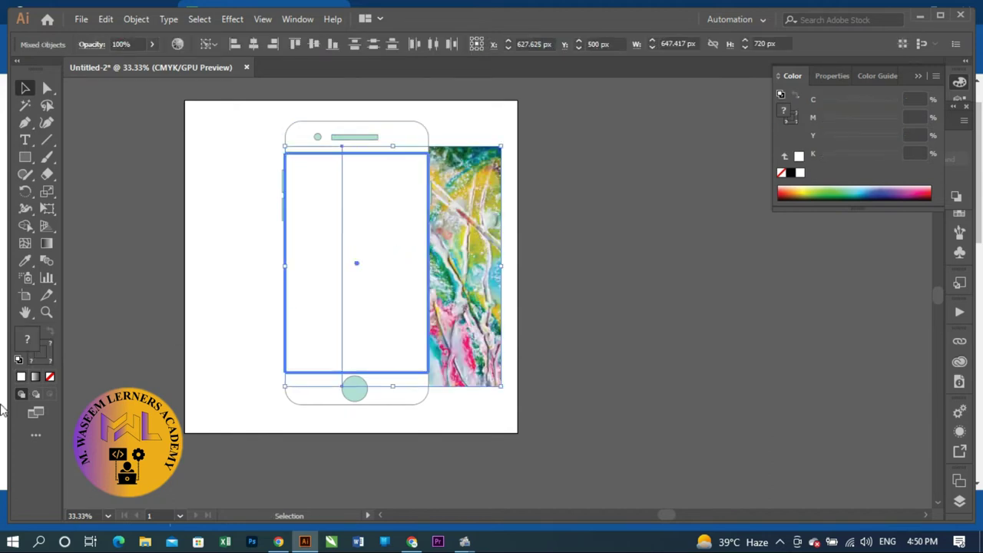
- Set the screen rectangle's fill to None and reselect the wallpaper image
click(51, 378)
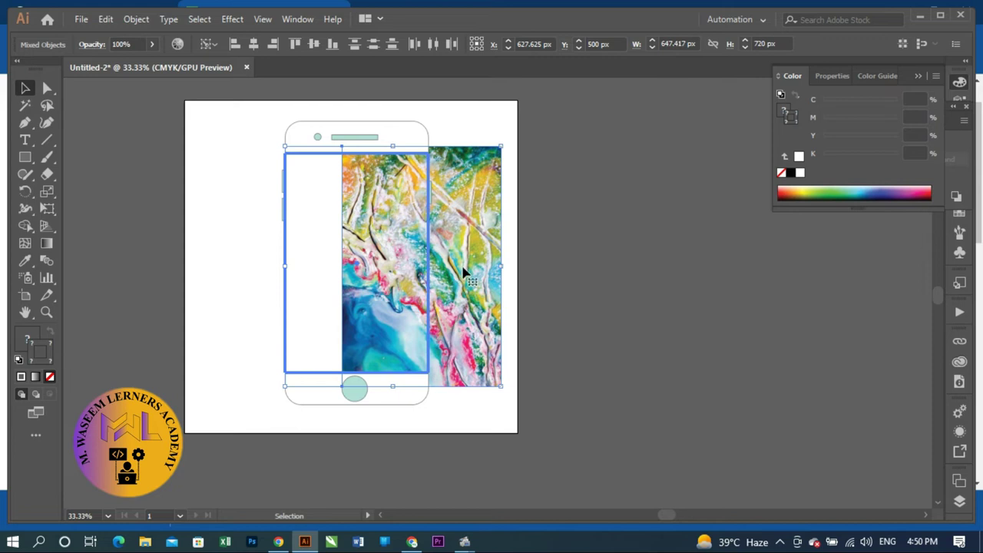
click(302, 261)
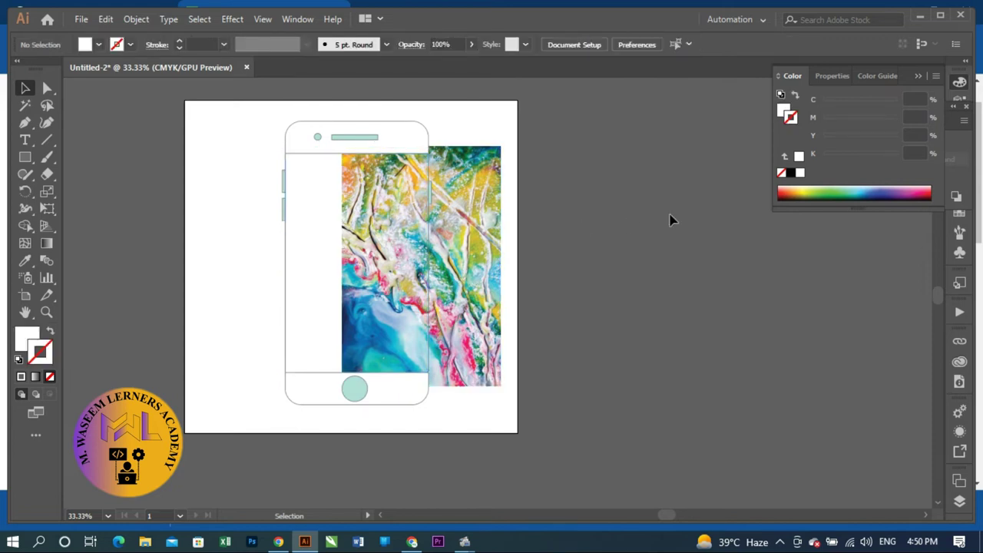
click(476, 237)
key(shift)
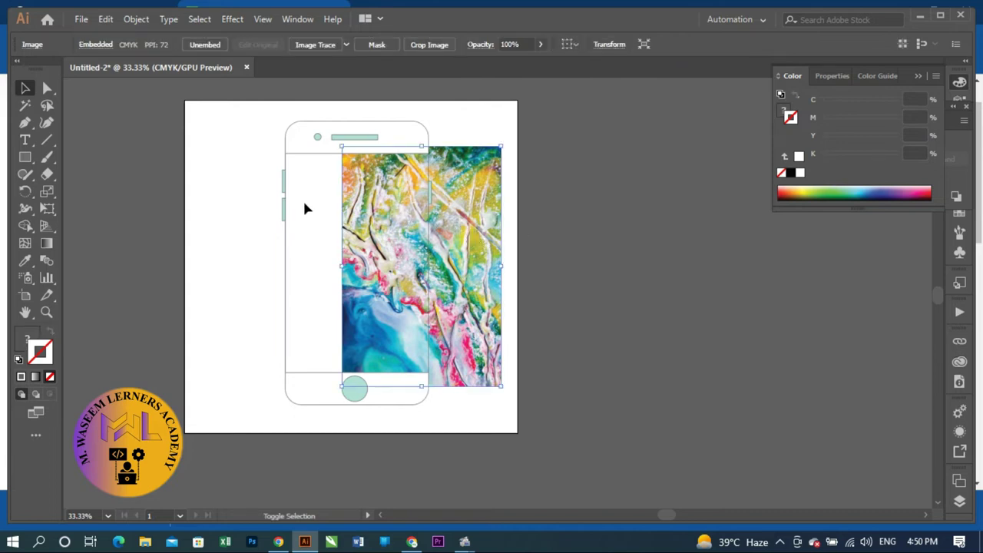
- Drag the wallpaper left over the screen and clip it to the screen rectangle
right_click(304, 208)
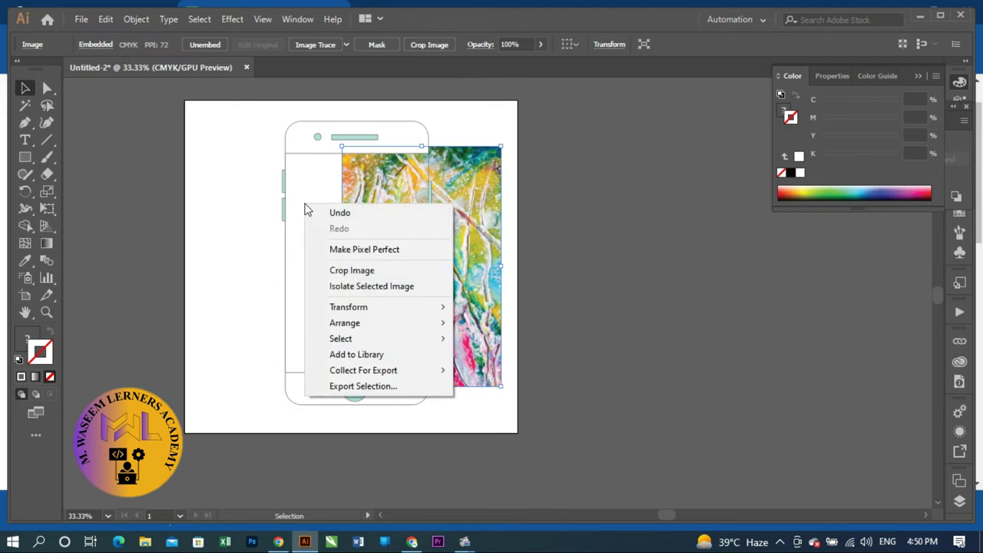
click(385, 273)
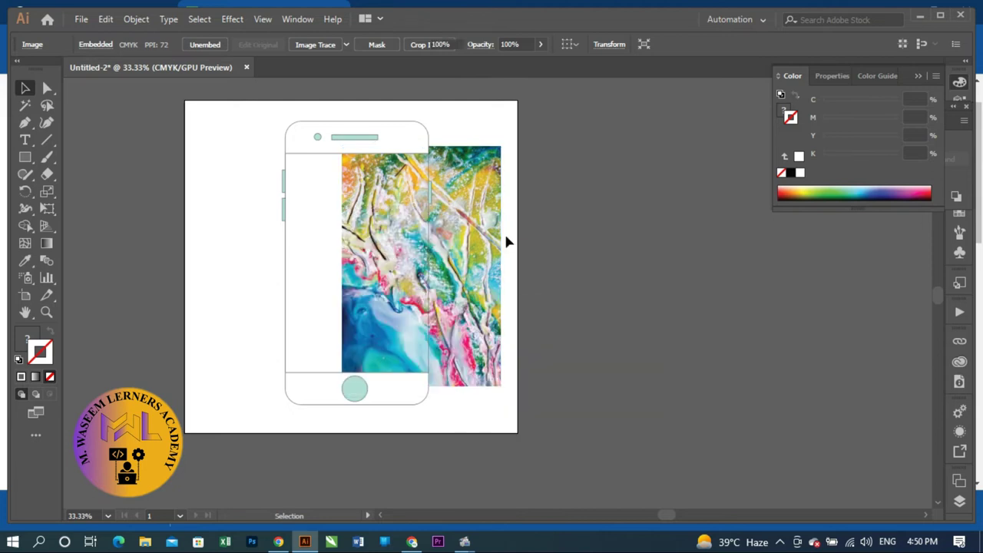
click(509, 241)
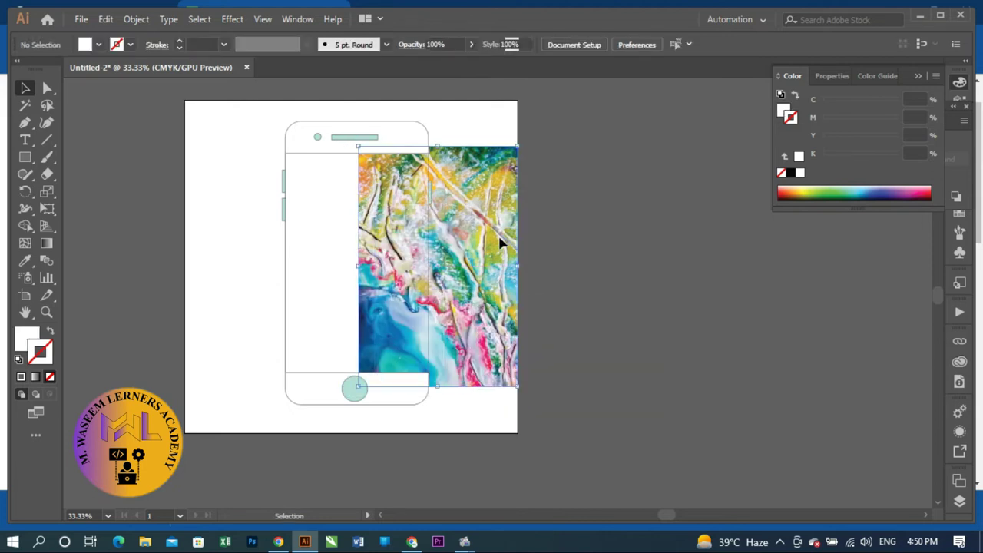
click(500, 242)
drag(500, 242, 432, 244)
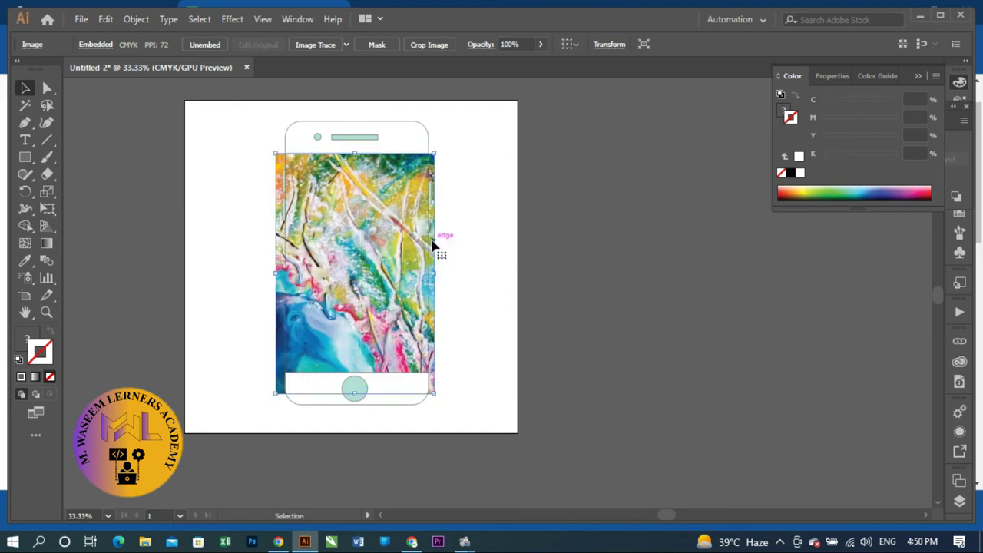
right_click(391, 254)
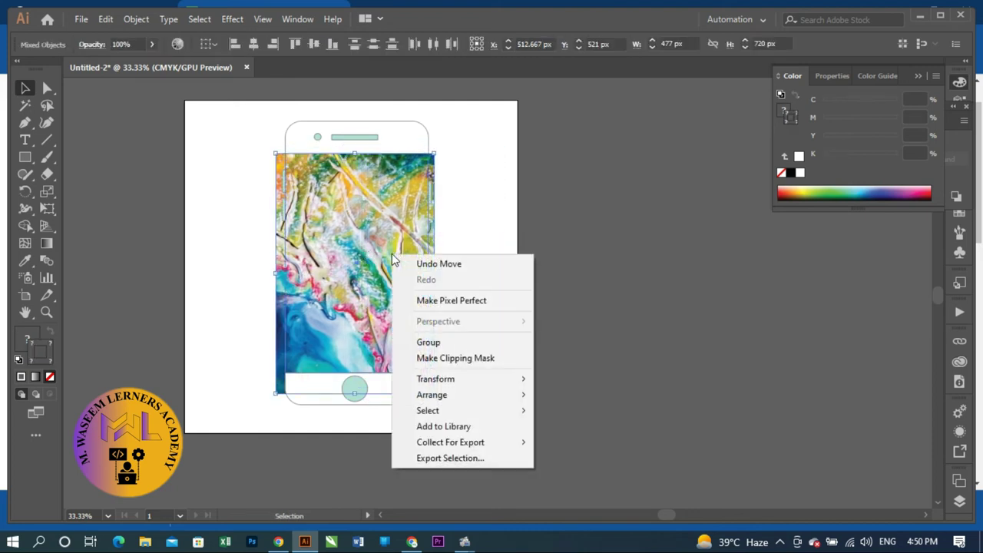
click(438, 355)
click(495, 287)
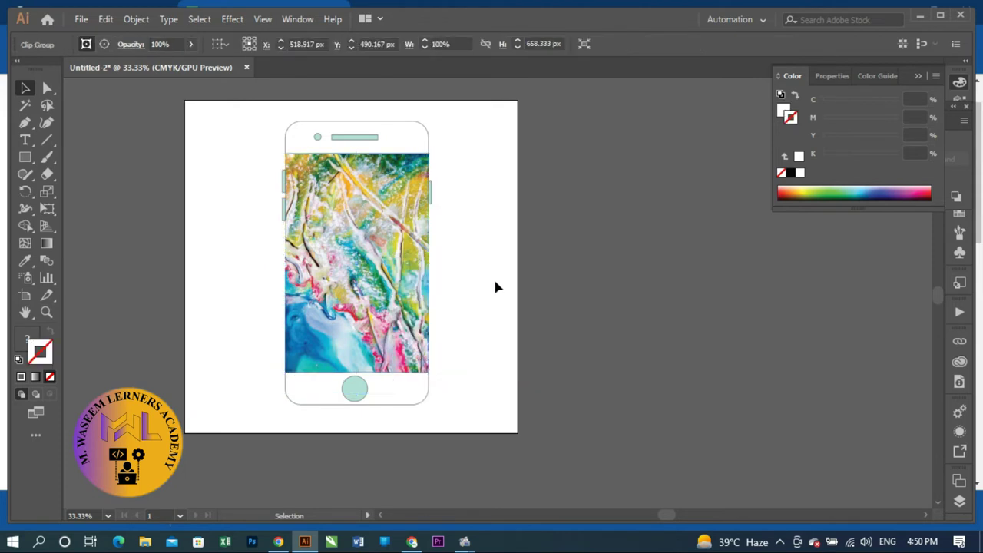
click(301, 208)
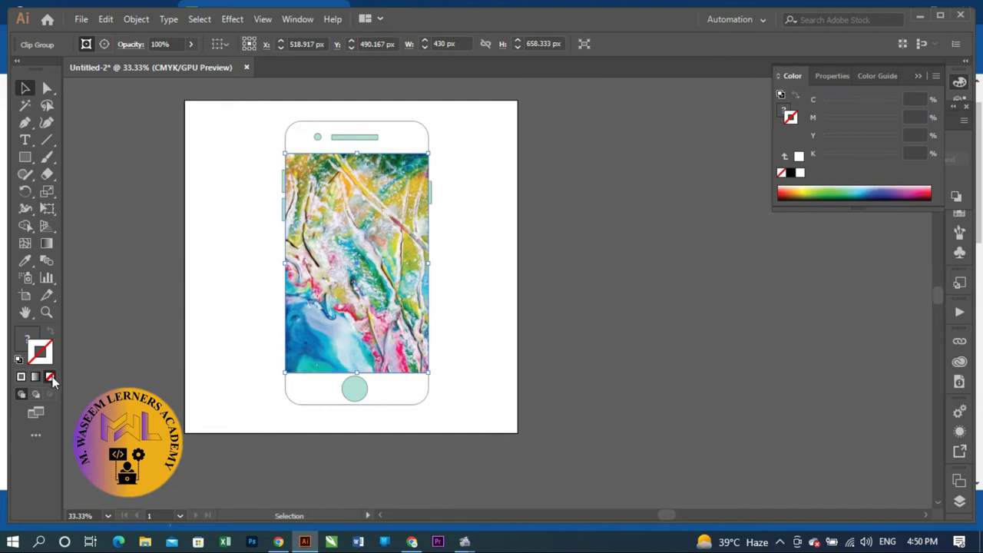
- Give the clipped group a near-black stroke and lower its opacity to about 83%
double_click(48, 364)
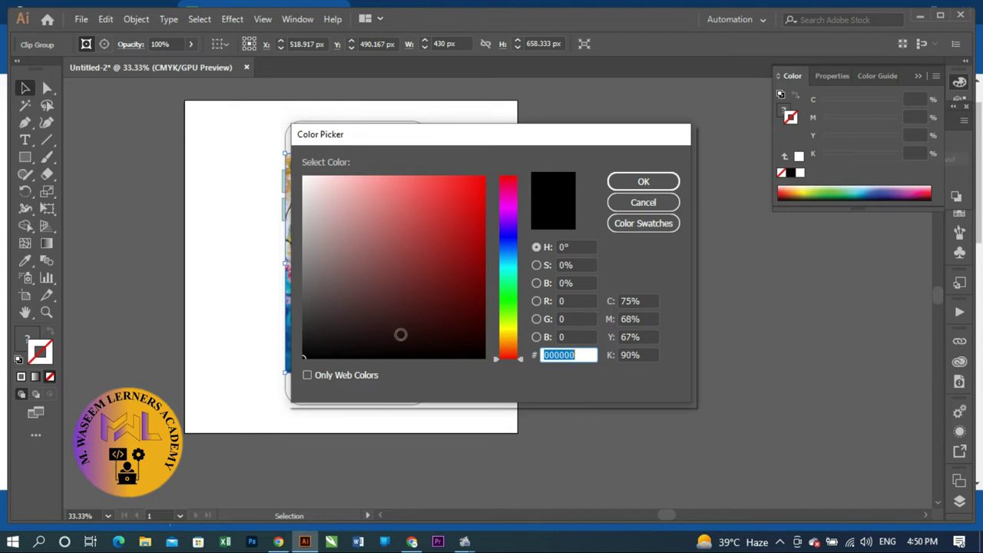
click(364, 353)
click(643, 182)
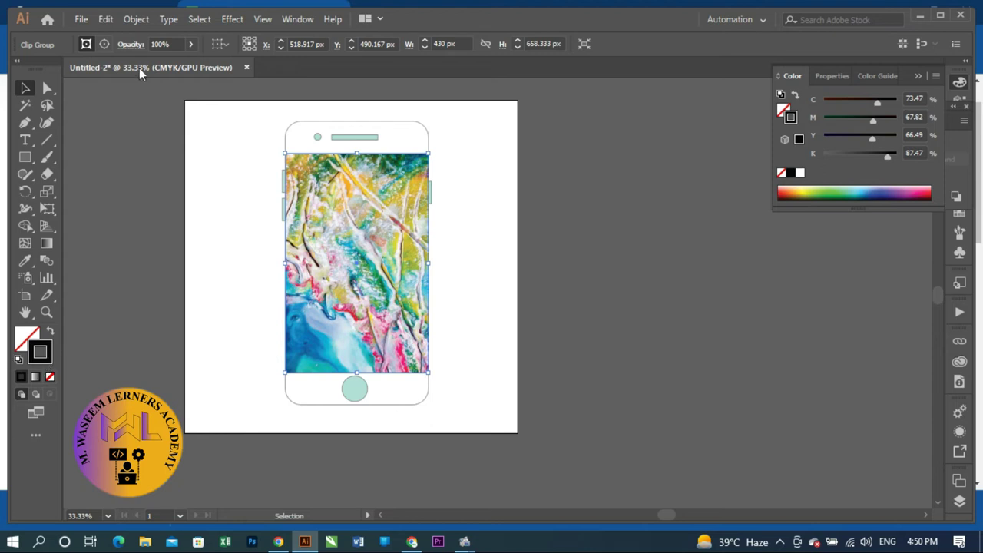
click(190, 44)
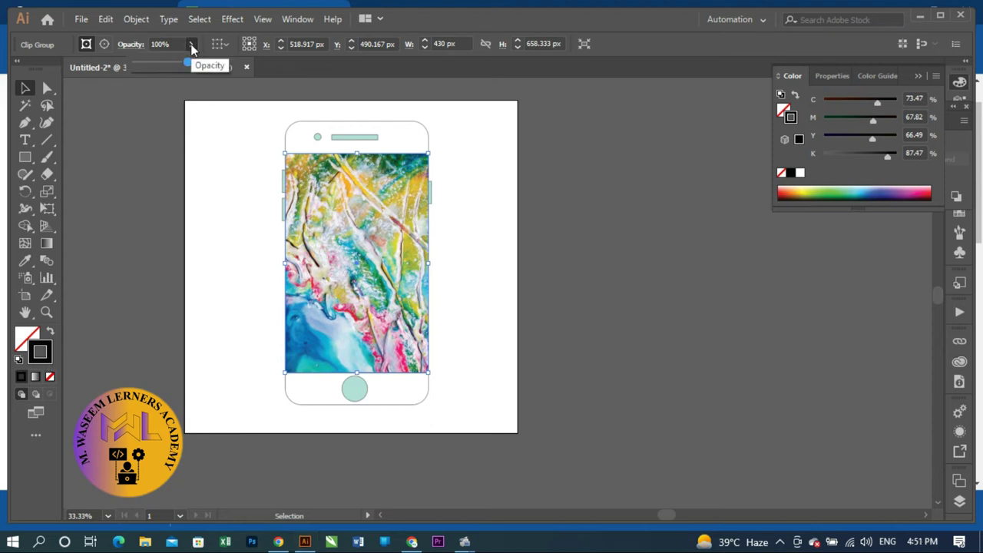
mouse_move(189, 63)
mouse_down()
mouse_move(171, 65)
mouse_move(179, 69)
mouse_up()
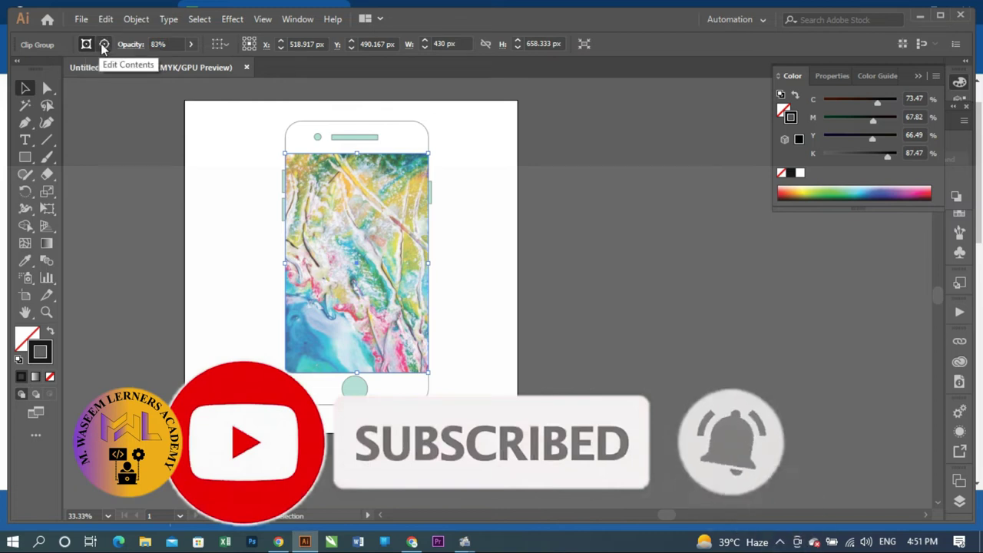
- Check the embedded image's link options, then marquee-select the whole phone
click(104, 43)
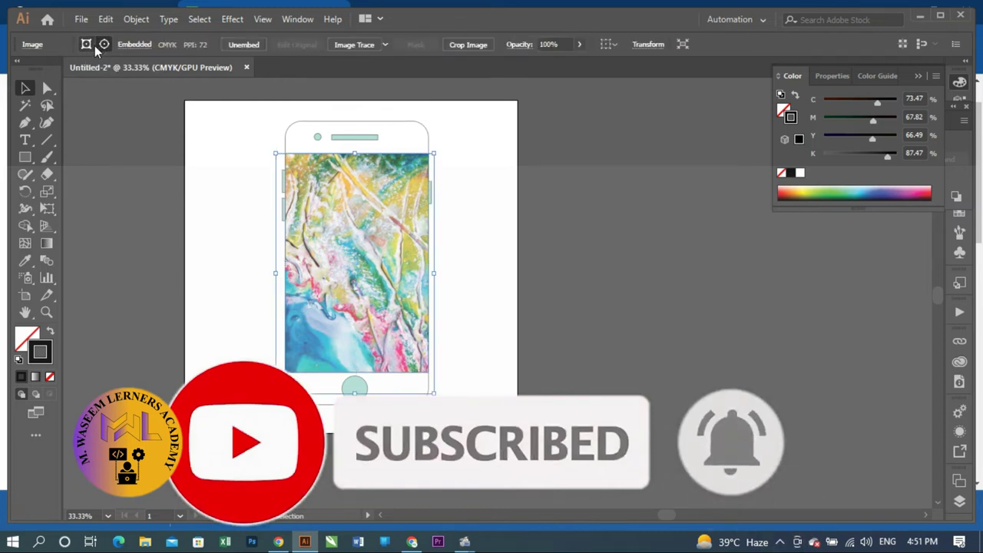
click(128, 44)
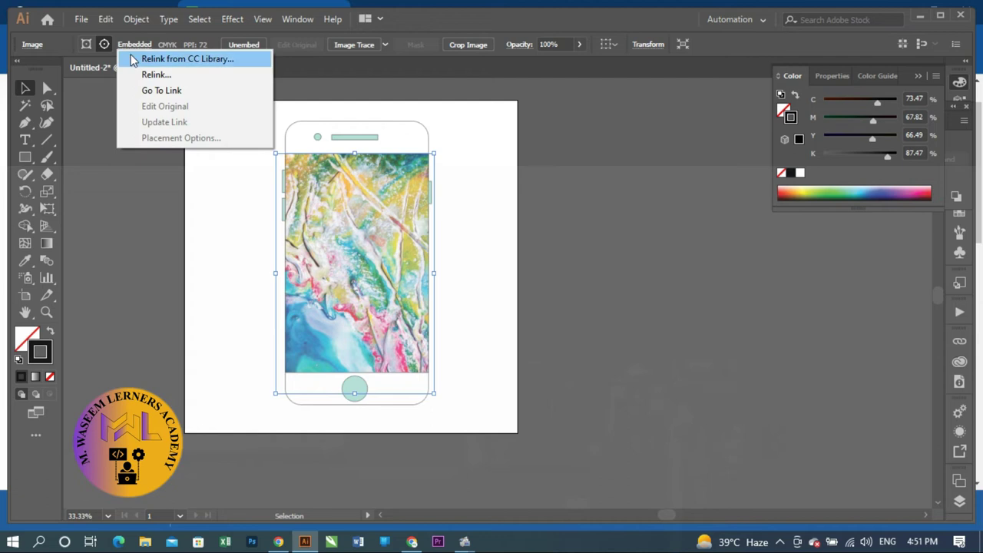
click(129, 197)
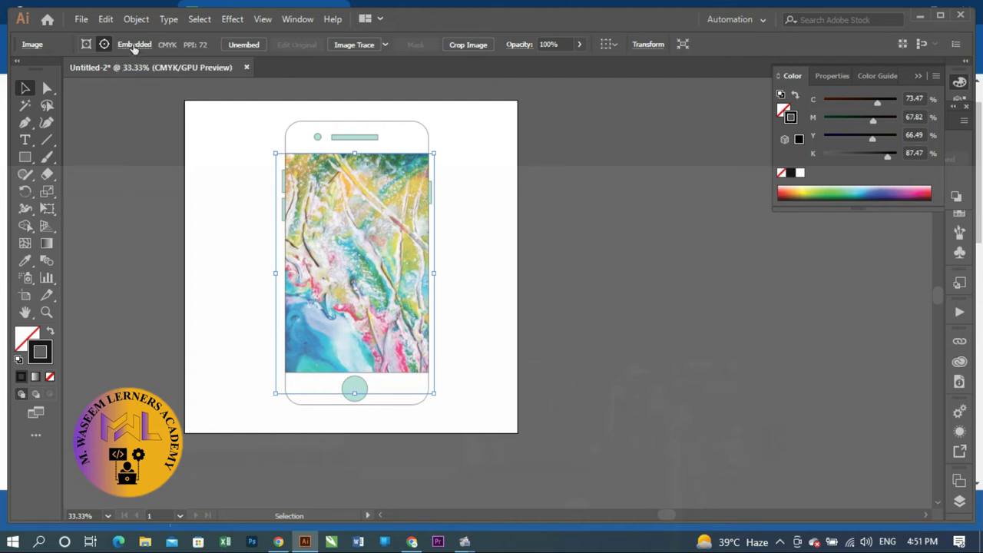
click(134, 47)
click(125, 197)
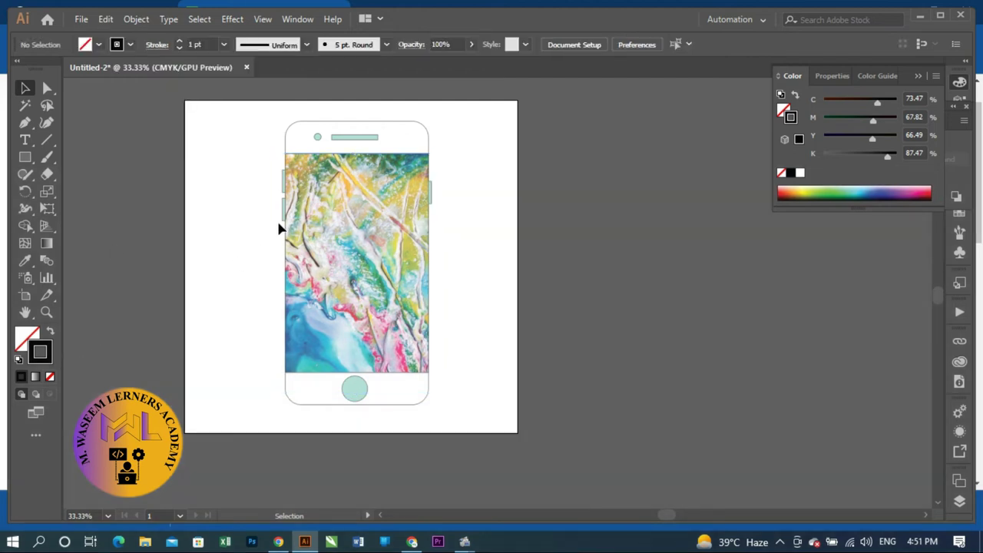
mouse_move(251, 114)
mouse_down()
mouse_move(438, 457)
mouse_move(459, 436)
mouse_up()
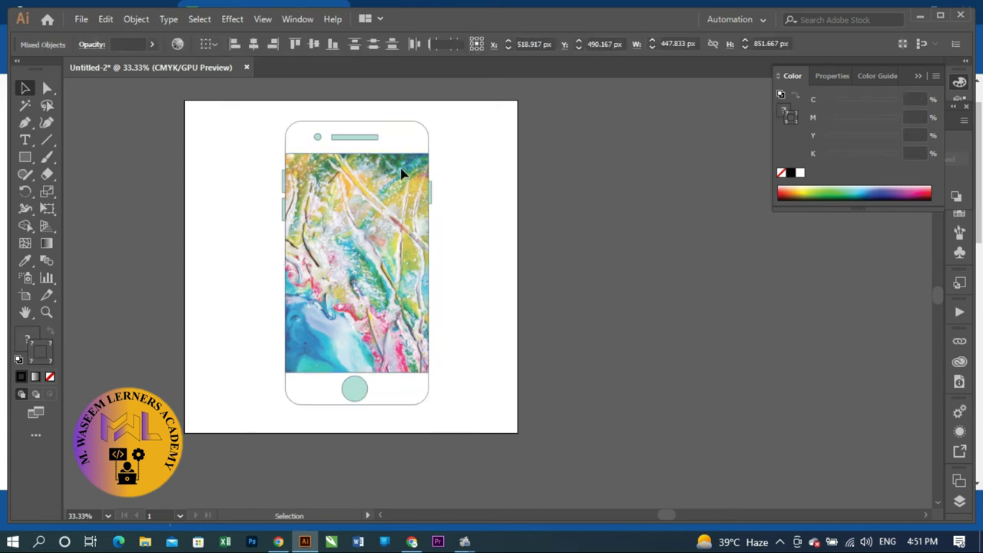
- Fill the phone's top bezel shape with light teal
click(394, 142)
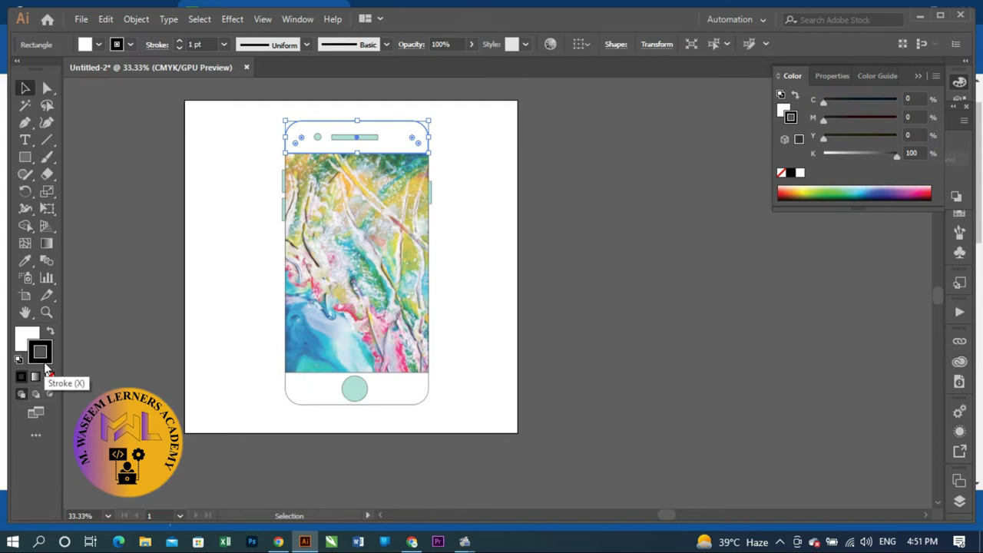
double_click(26, 336)
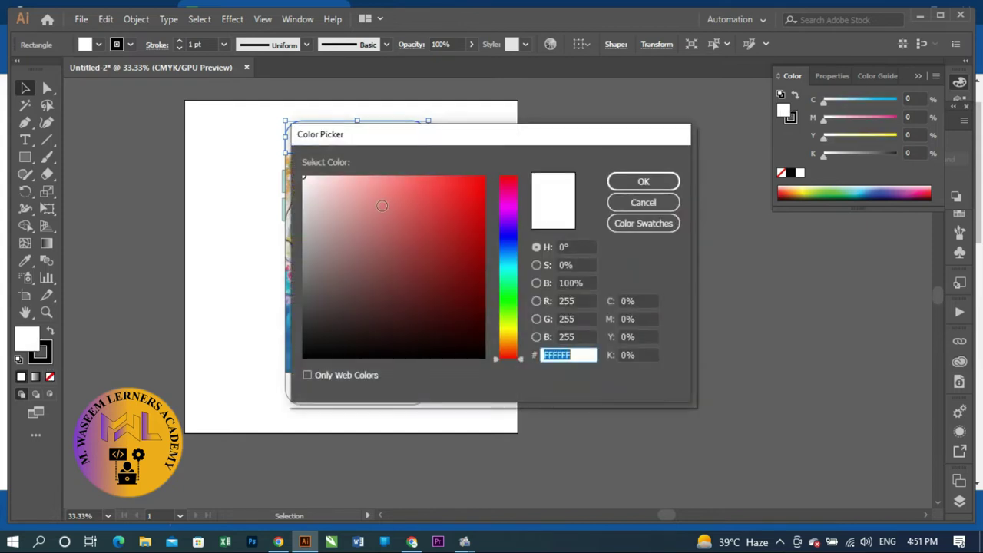
click(510, 274)
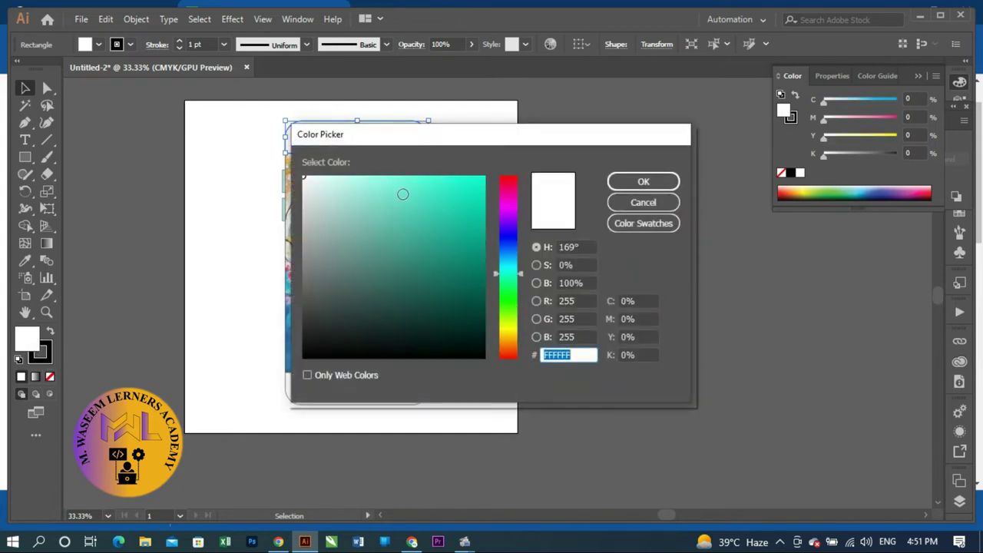
click(394, 190)
click(619, 182)
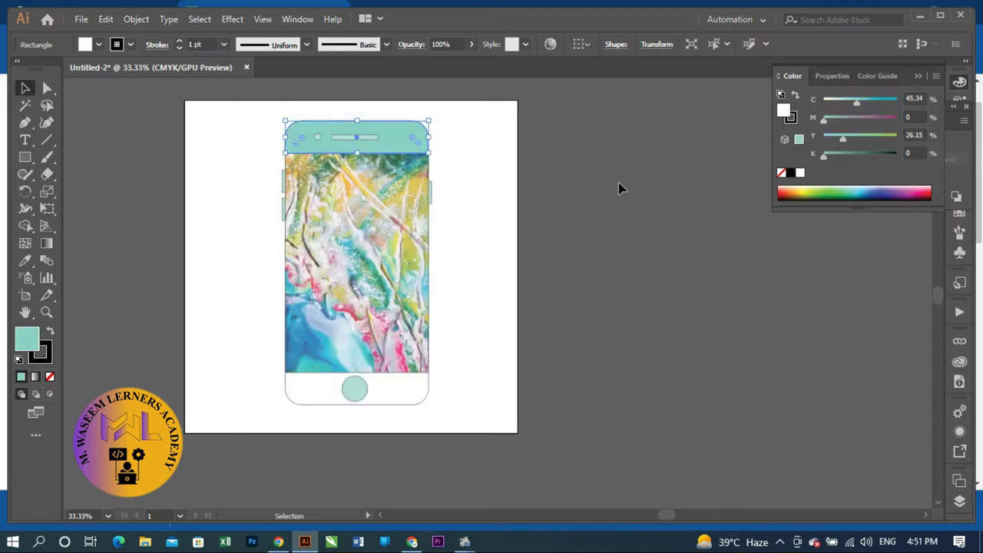
- Eyedropper the top bezel's teal onto the bottom bezel shape
click(390, 392)
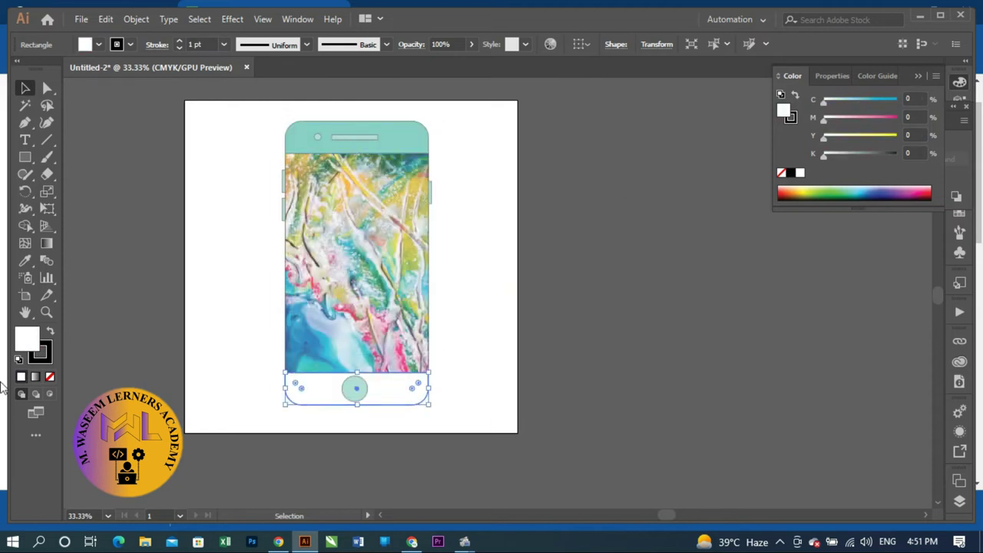
click(26, 260)
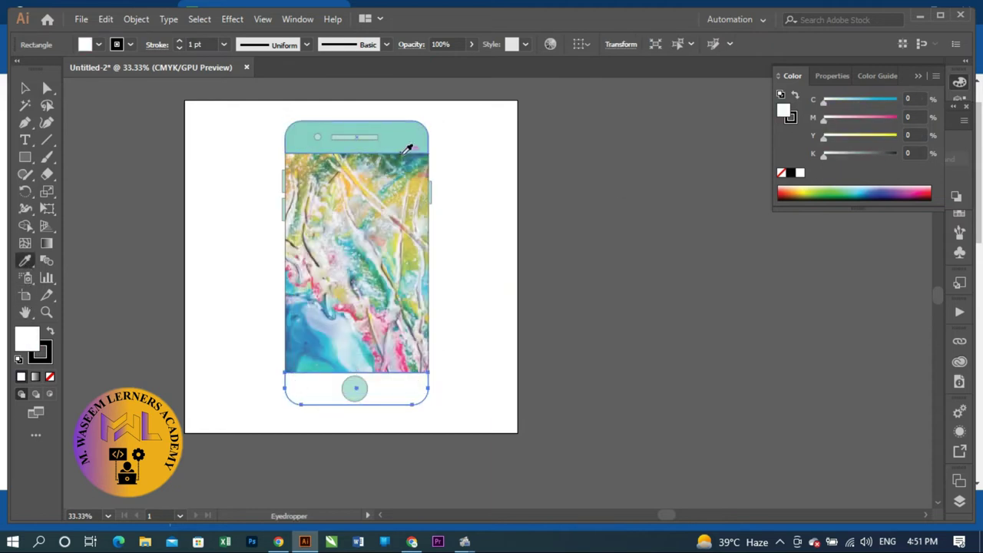
click(406, 150)
click(25, 88)
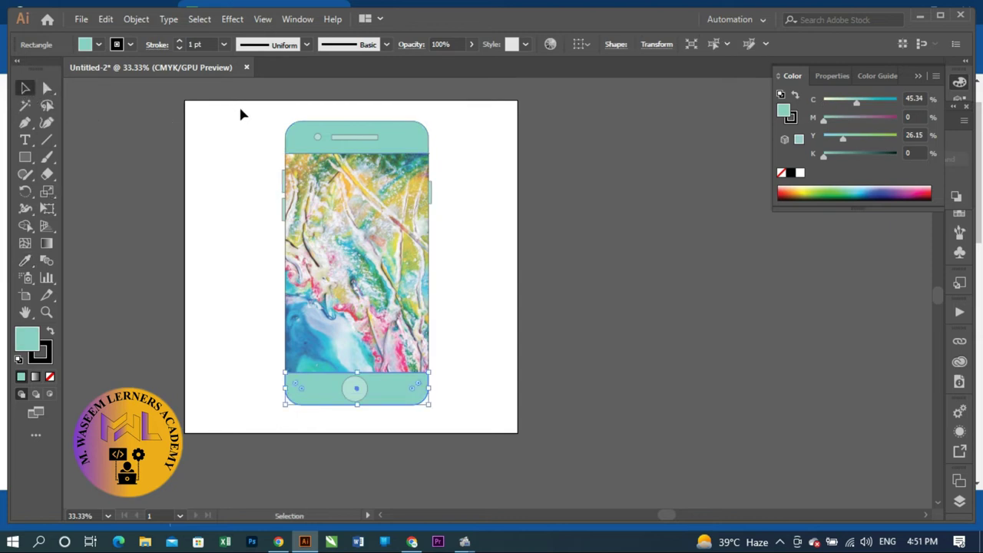
- Group all the phone parts and apply Effect > 3D > Revolve
drag(240, 111, 456, 431)
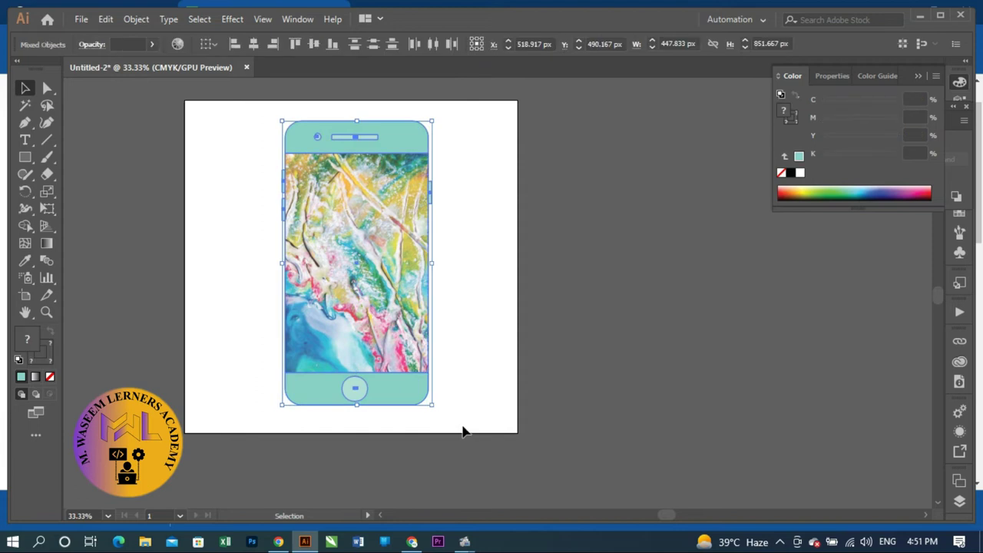
key(a)
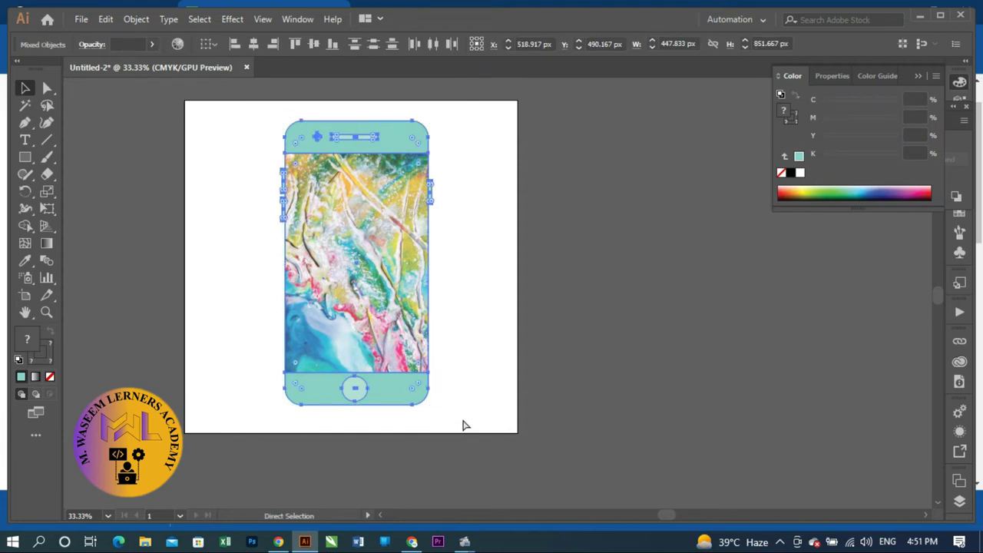
key(ctrl+g)
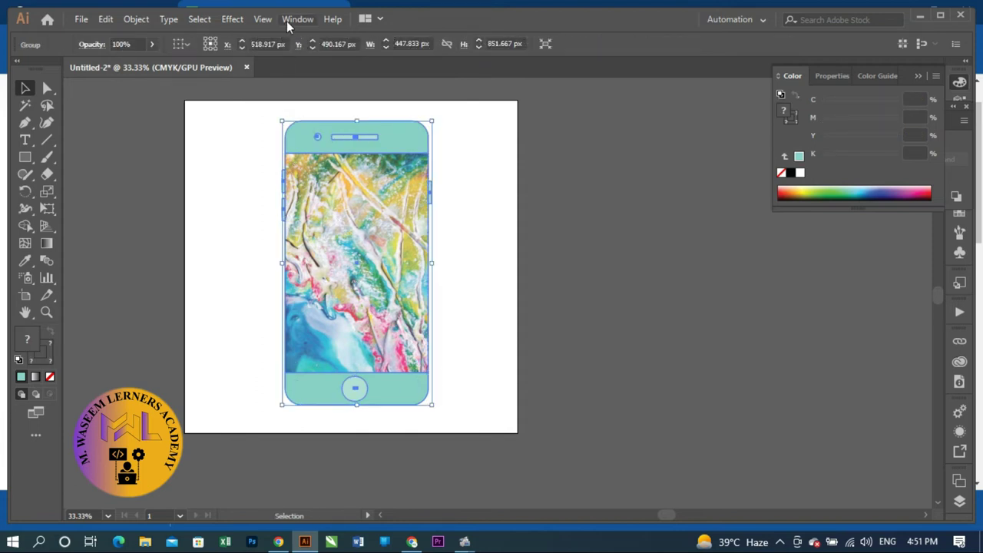
click(296, 19)
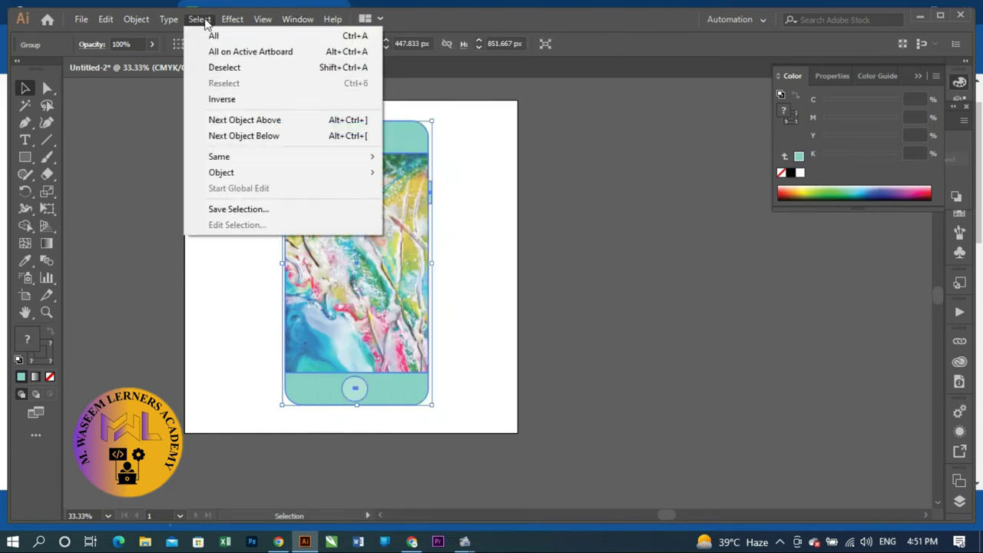
mouse_move(296, 101)
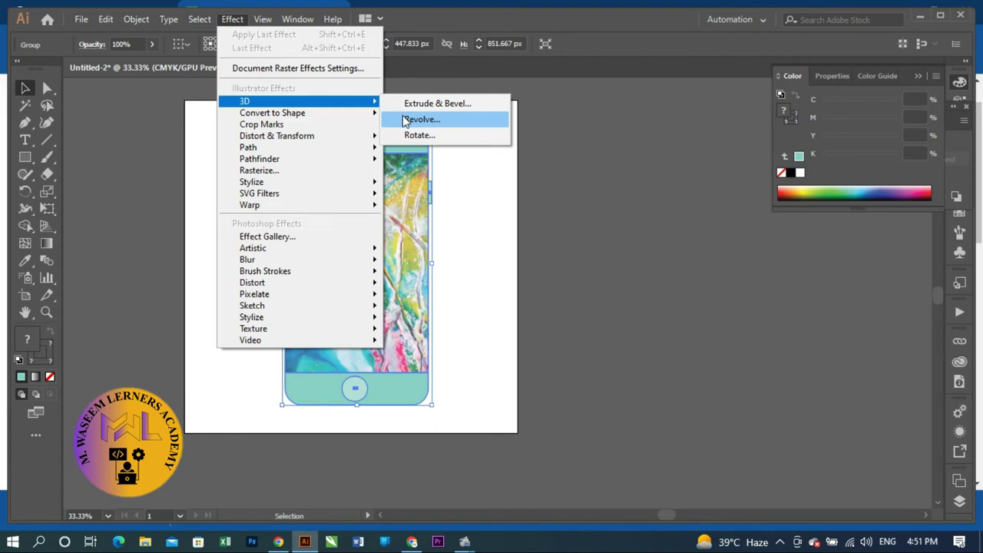
click(405, 120)
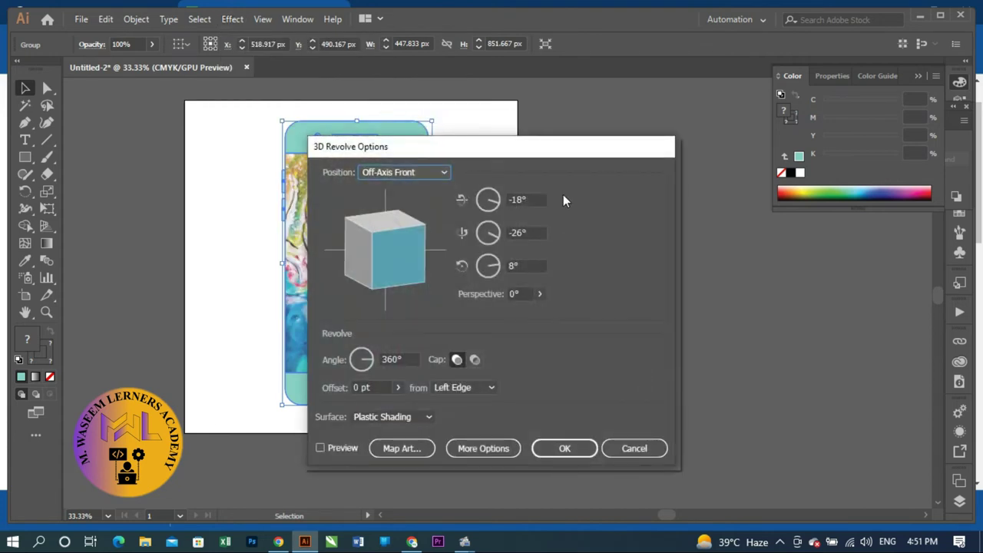
- Preview the revolve, cancel it, and bring up the 3D effects list again
drag(575, 153, 819, 72)
click(565, 366)
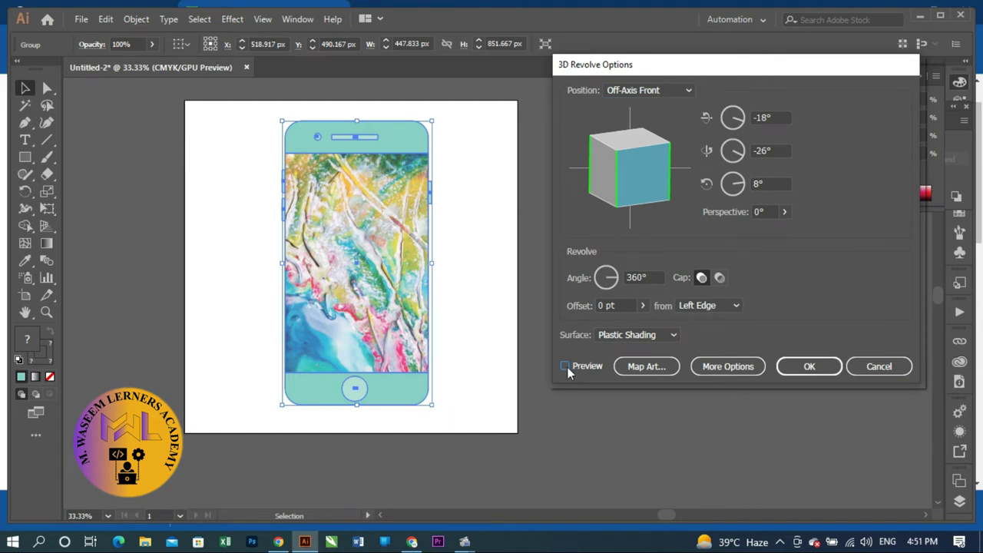
click(566, 366)
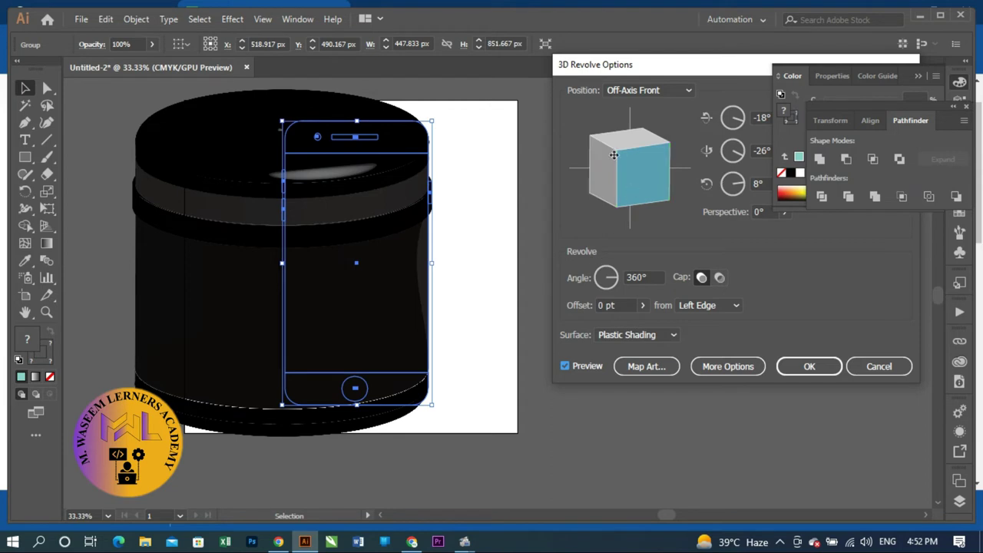
click(878, 366)
click(232, 19)
mouse_move(245, 101)
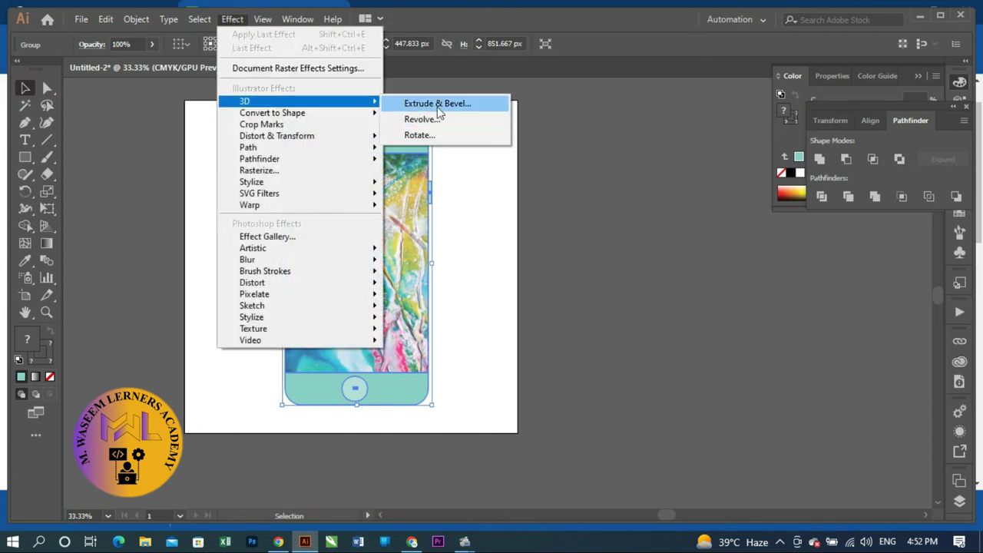
- Extrude the phone 50 pt deep with 3D Extrude & Bevel, rotated to 41°, -19°, -4°
click(439, 107)
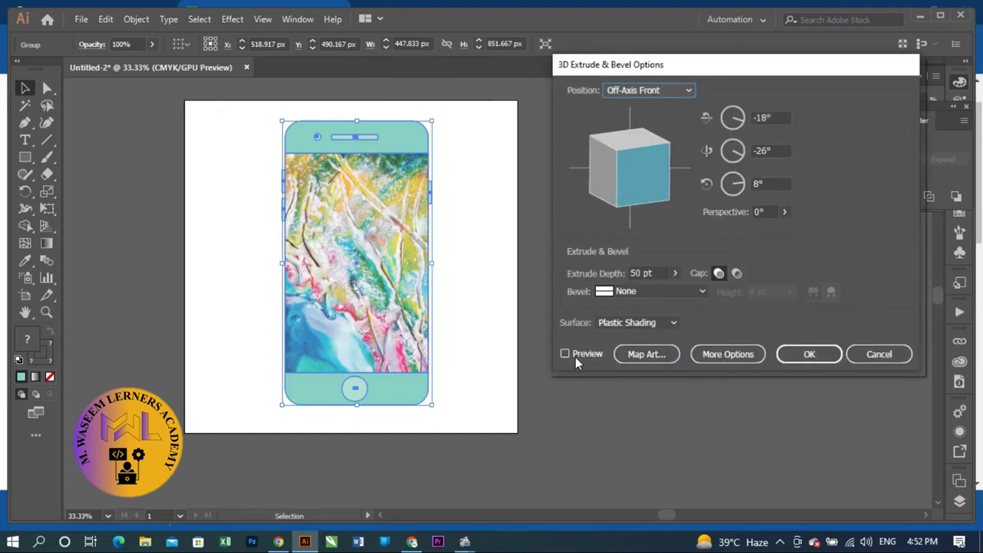
click(575, 357)
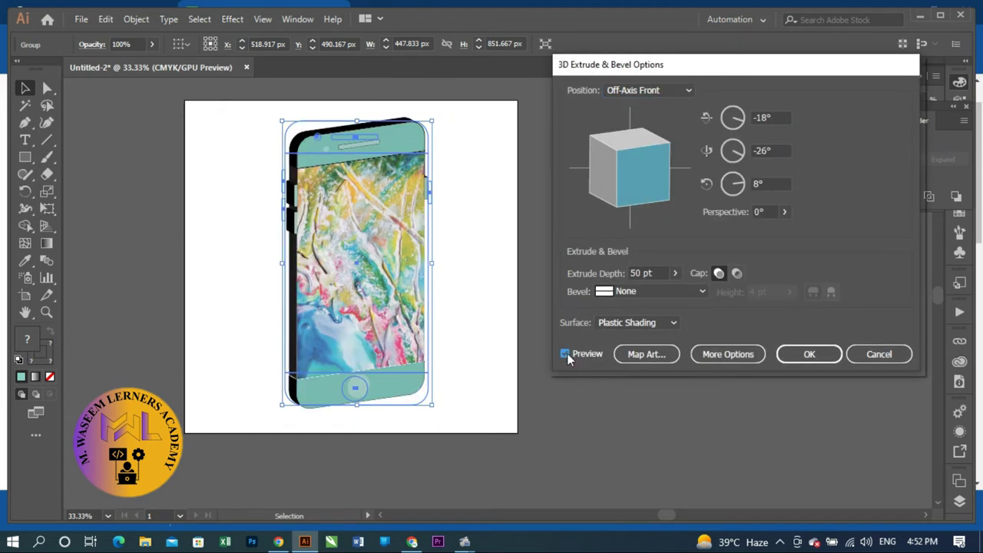
mouse_move(622, 164)
mouse_down()
mouse_move(634, 166)
mouse_move(632, 157)
mouse_up()
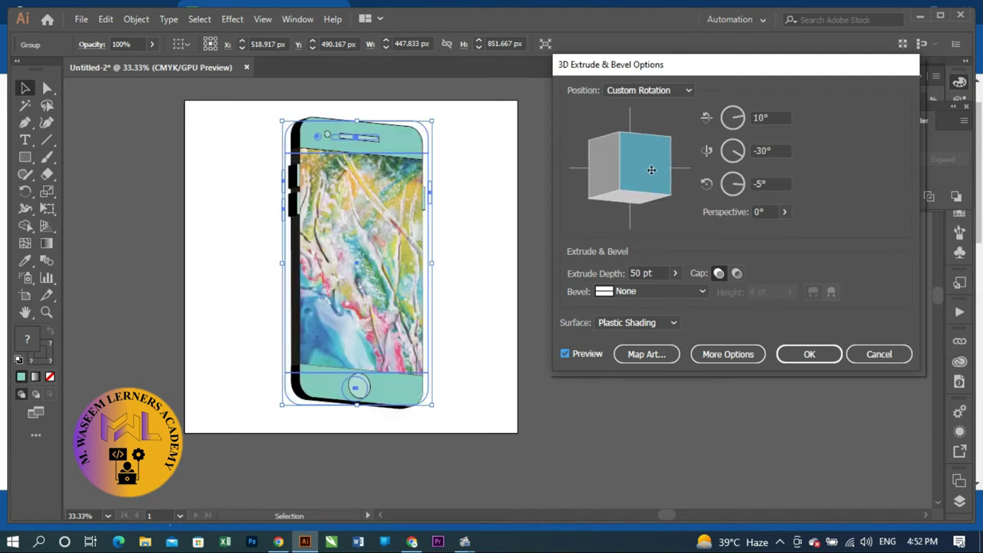
drag(652, 170, 638, 160)
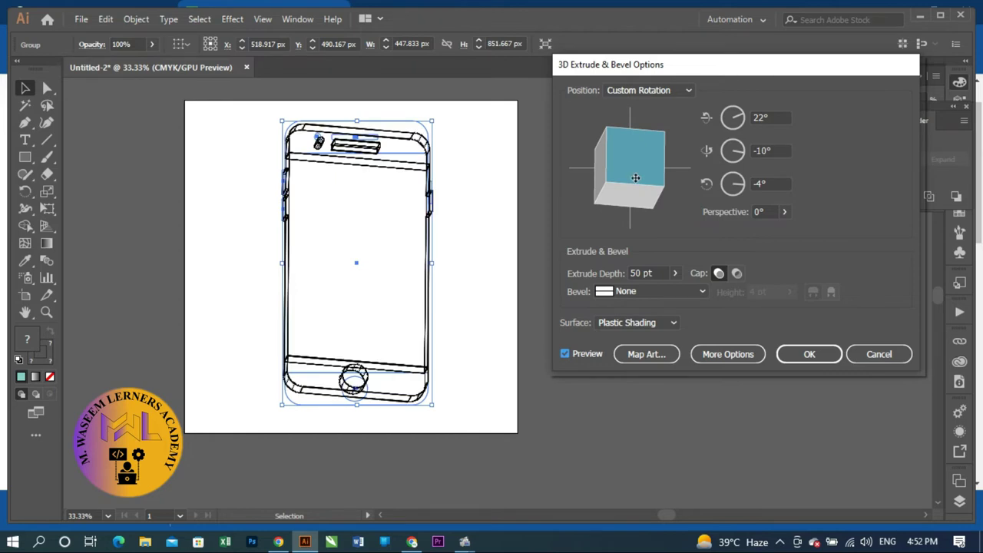
drag(635, 177, 637, 166)
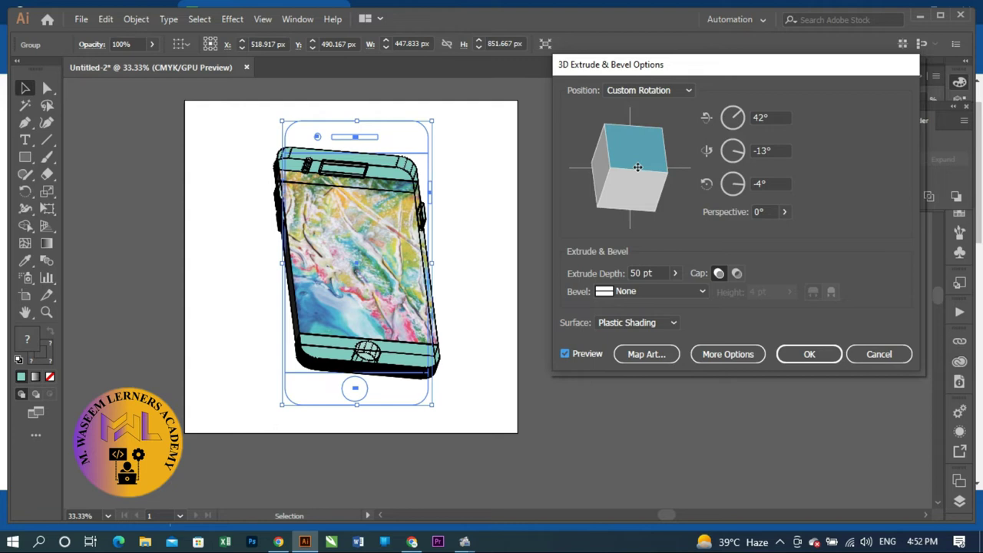
drag(637, 167, 642, 169)
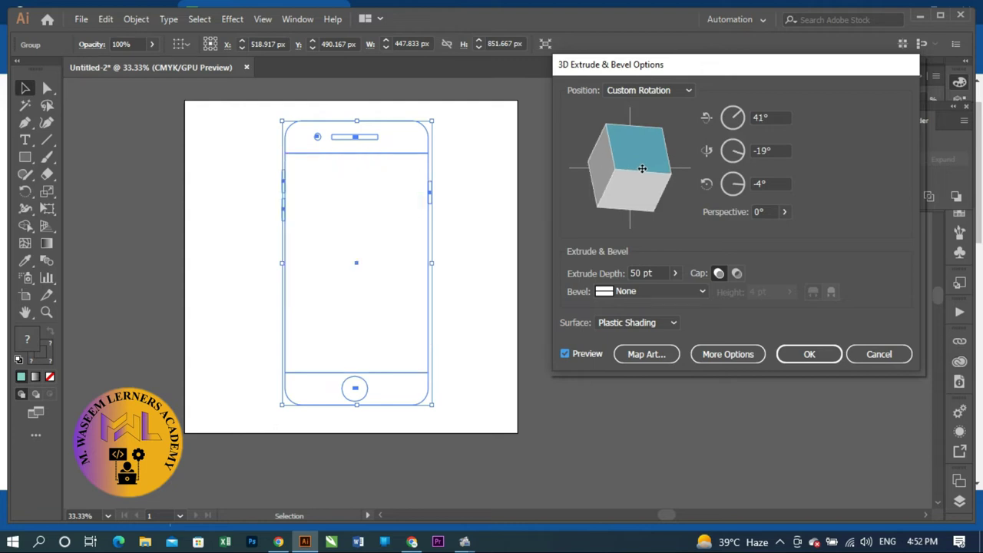
click(802, 354)
click(585, 336)
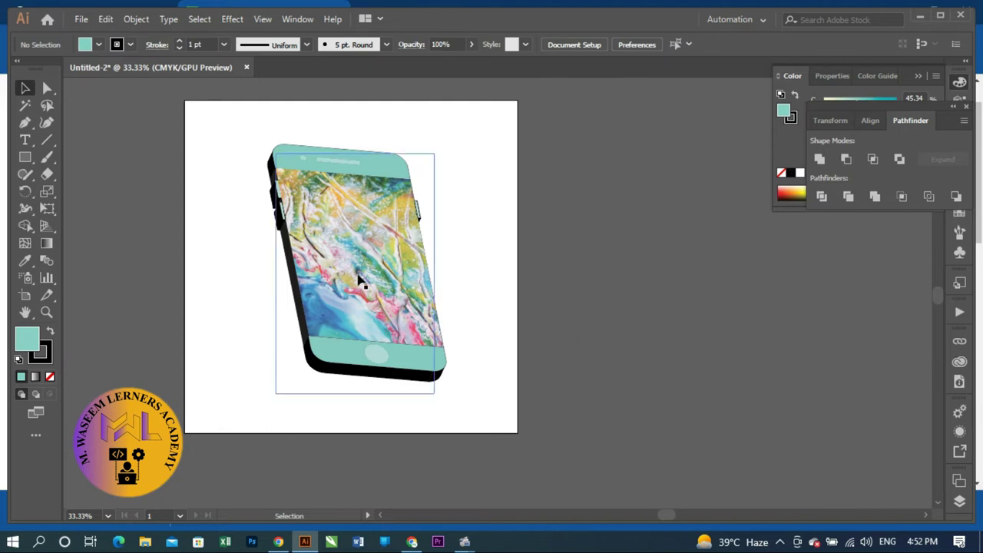
- Change the phone group's stroke to green #79D892 so its extruded sides turn green
click(388, 244)
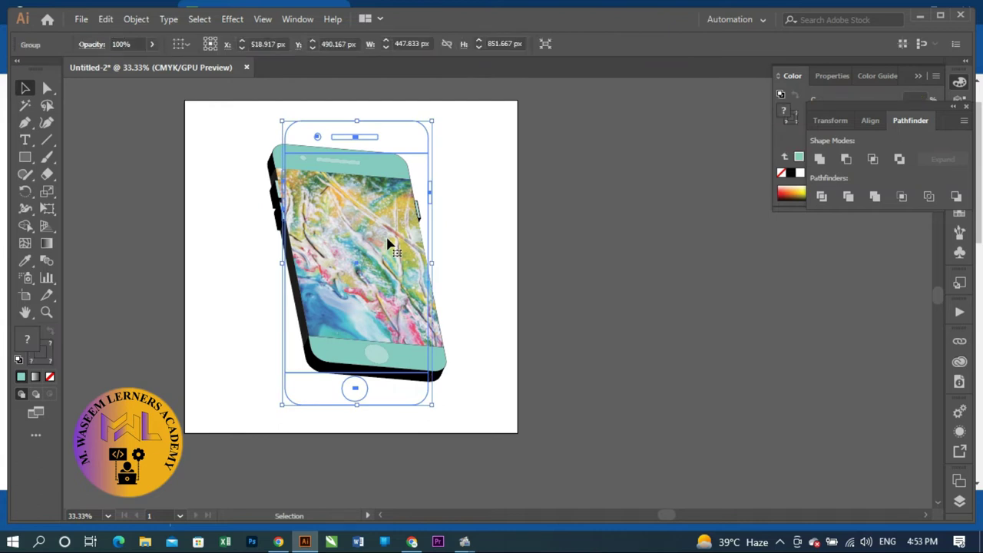
double_click(51, 363)
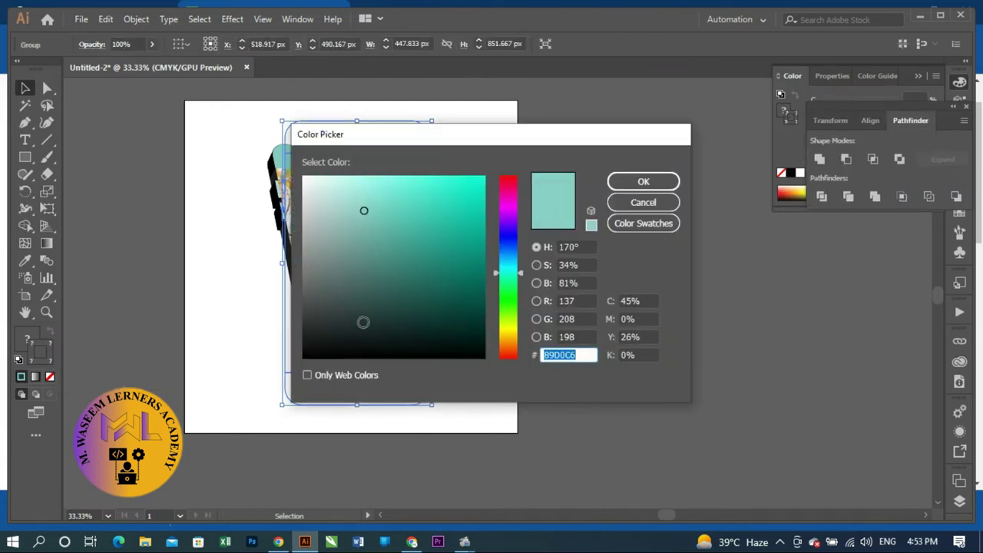
click(510, 291)
click(384, 202)
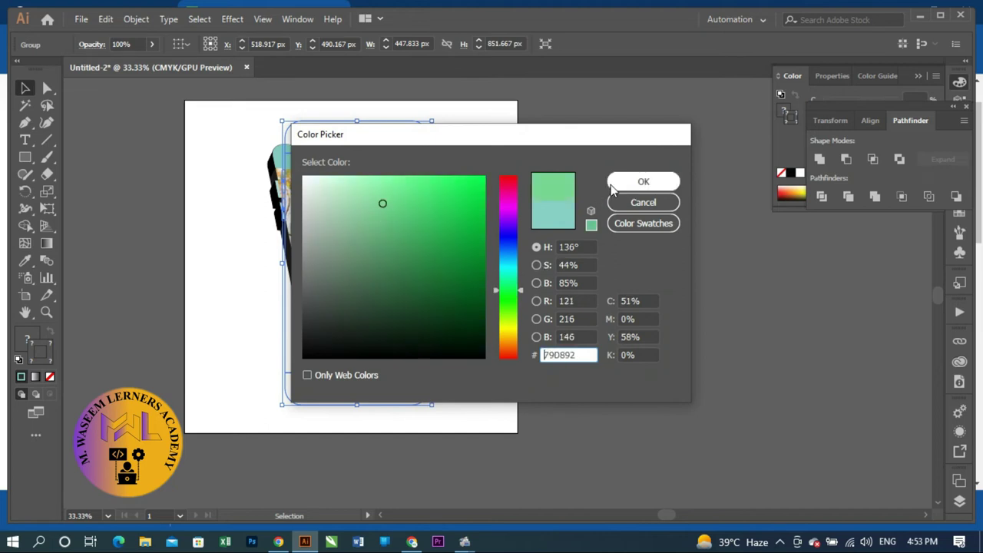
click(611, 186)
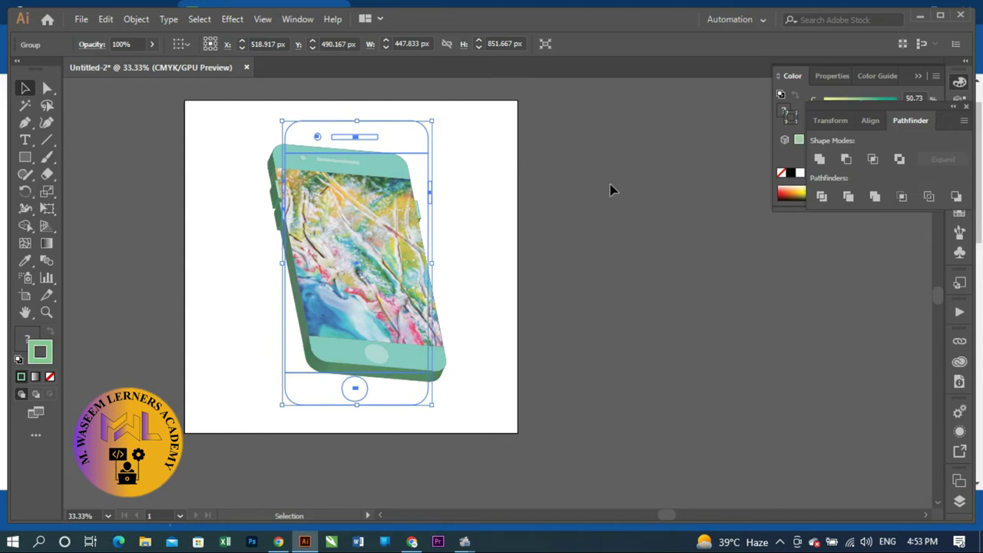
click(599, 192)
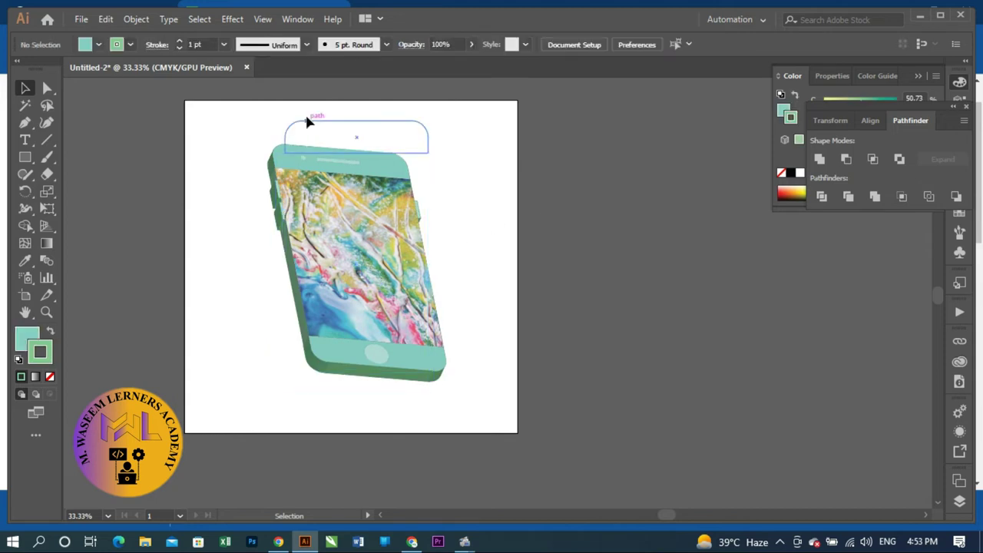
click(390, 257)
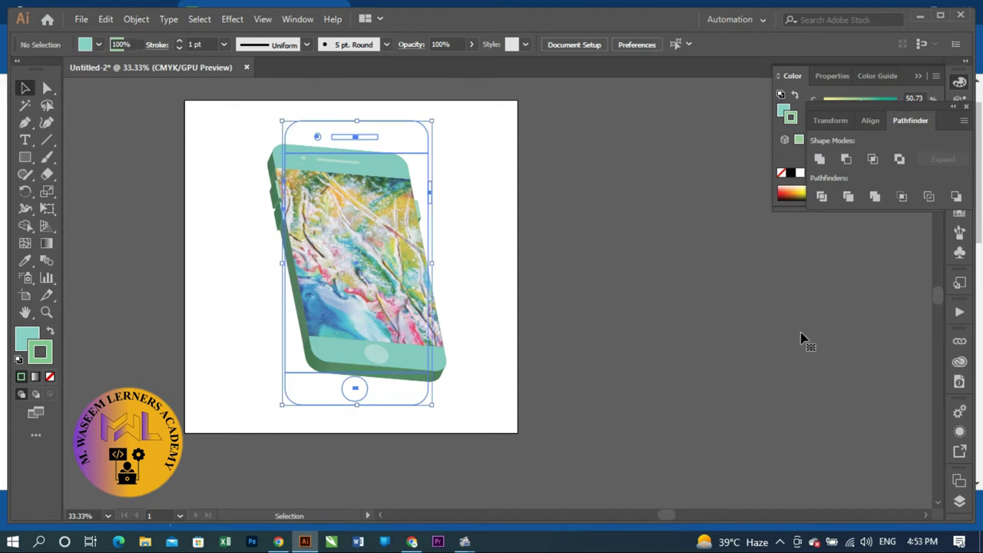
- Show the Layers panel and the Appearance panel listing the phone group's 3D Extrude & Bevel
click(958, 501)
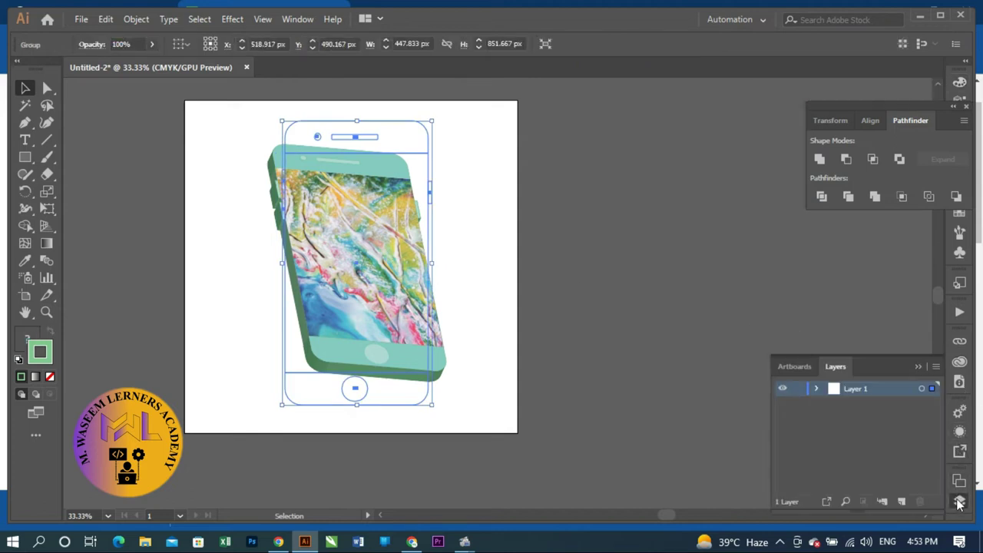
click(919, 367)
click(955, 431)
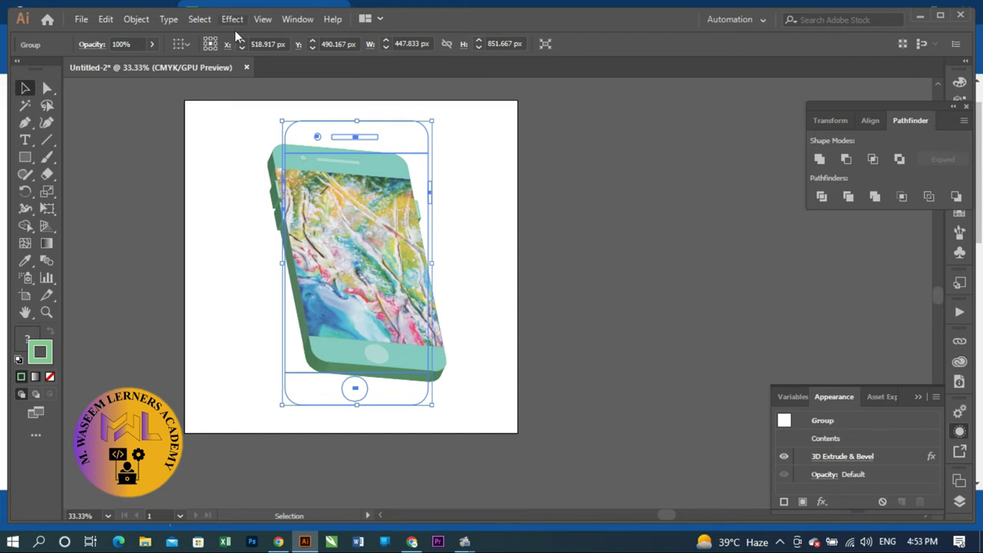
click(299, 22)
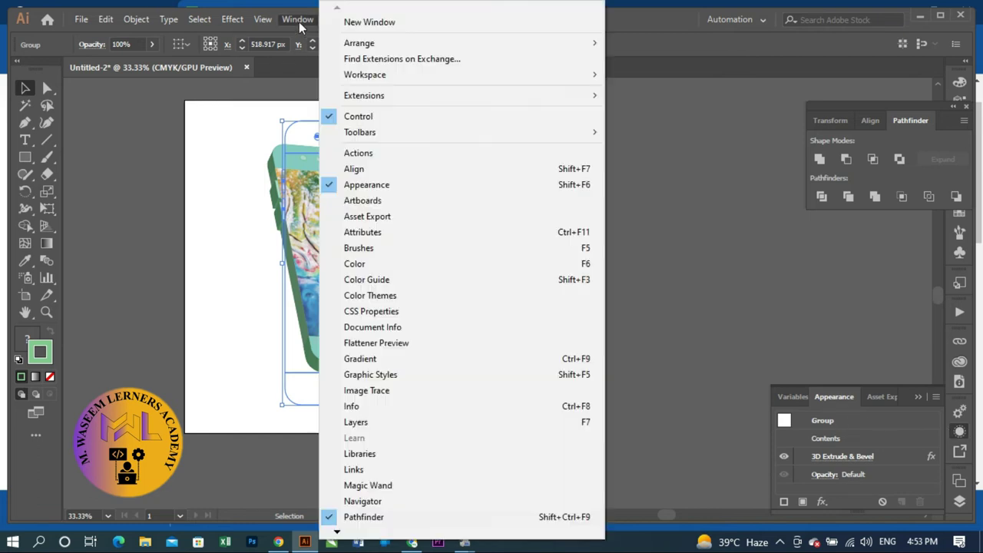
click(388, 188)
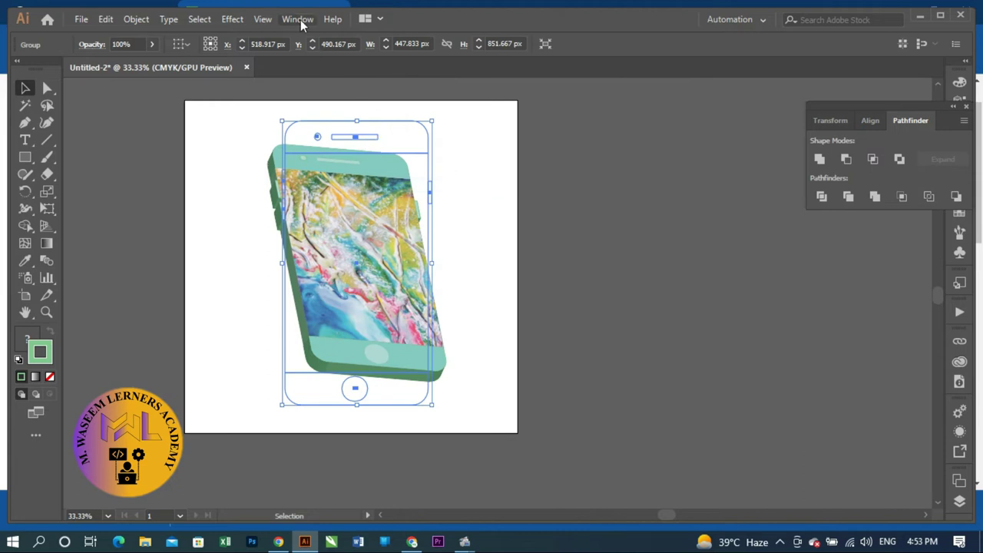
click(300, 21)
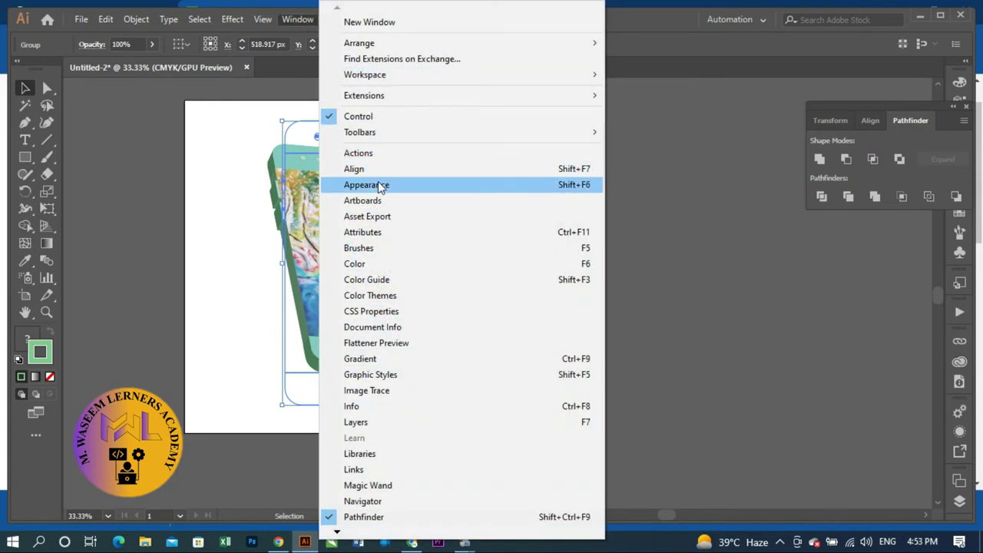
click(380, 186)
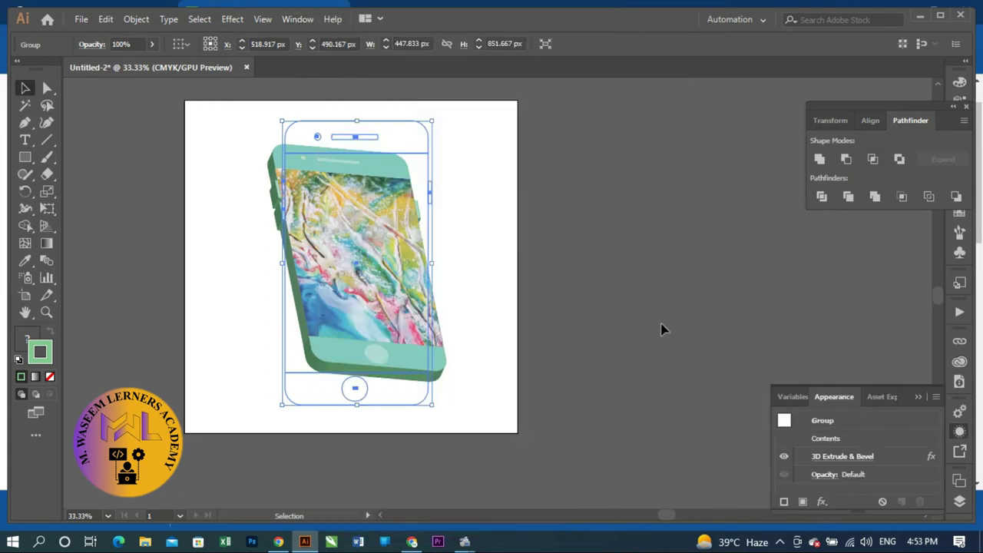
- Reopen the 3D Extrude & Bevel entry and re-angle the phone to 32°, 0°, 5°
click(817, 456)
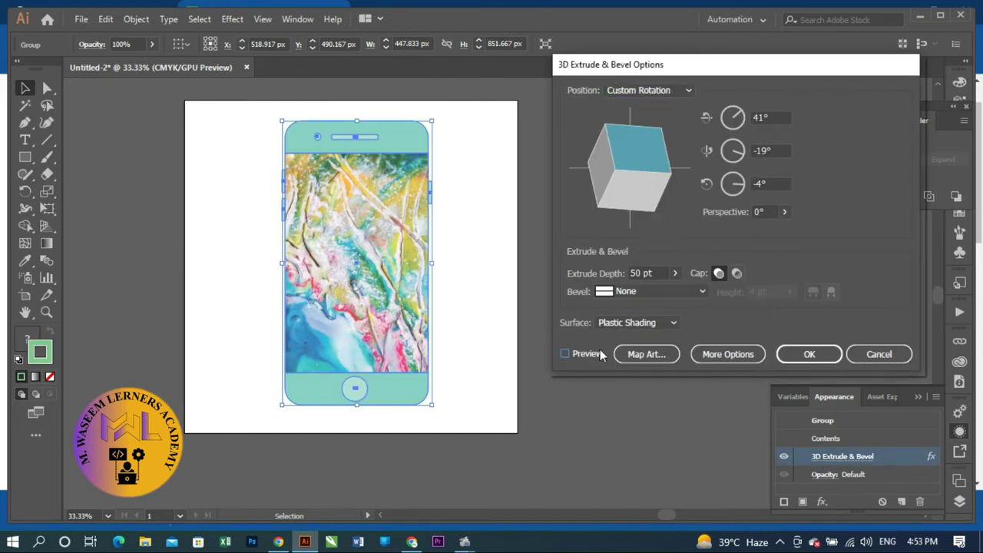
drag(648, 201, 641, 147)
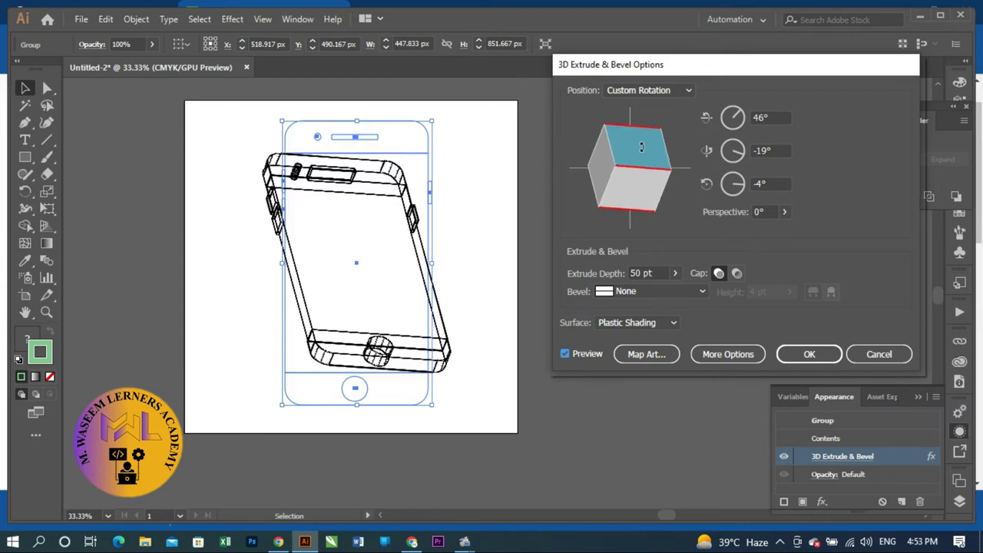
drag(655, 137, 635, 142)
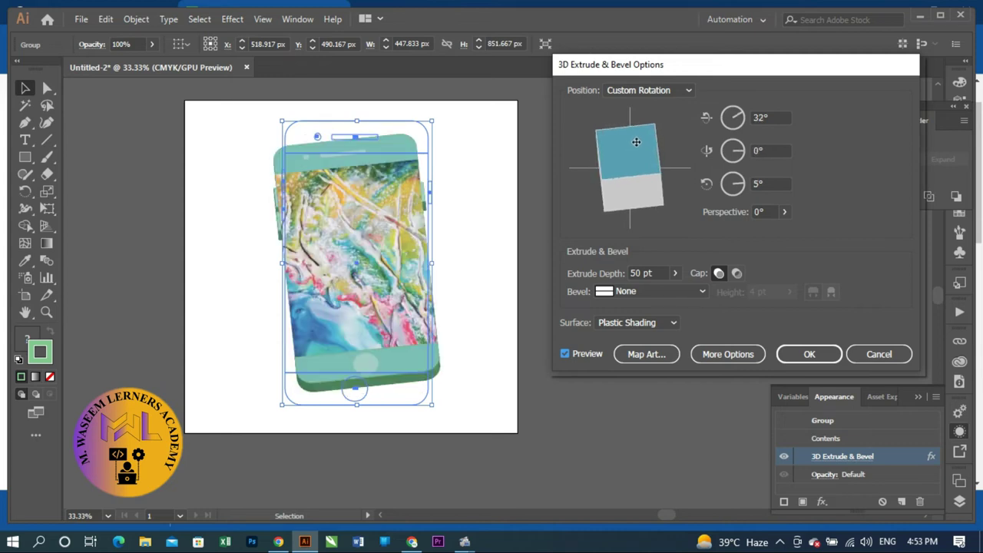
click(791, 354)
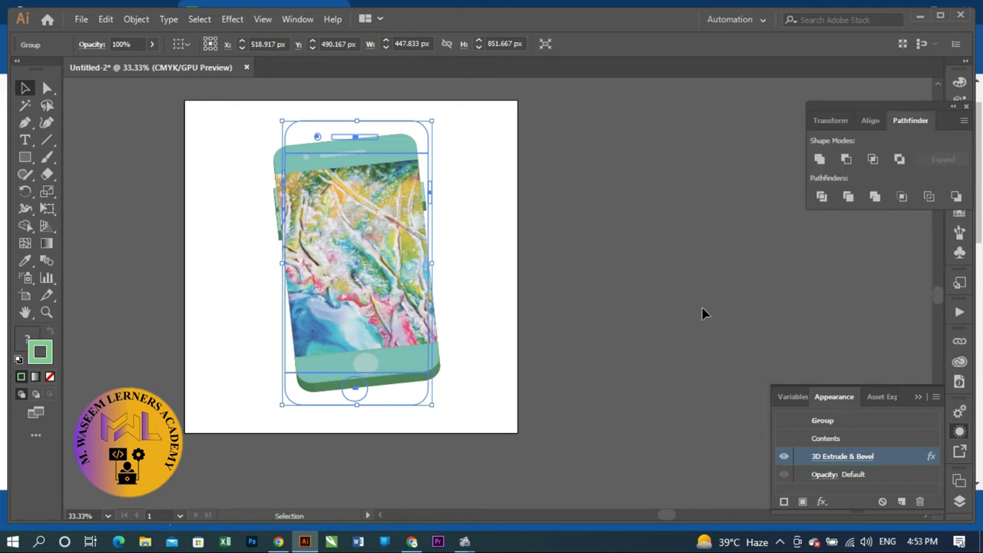
click(515, 261)
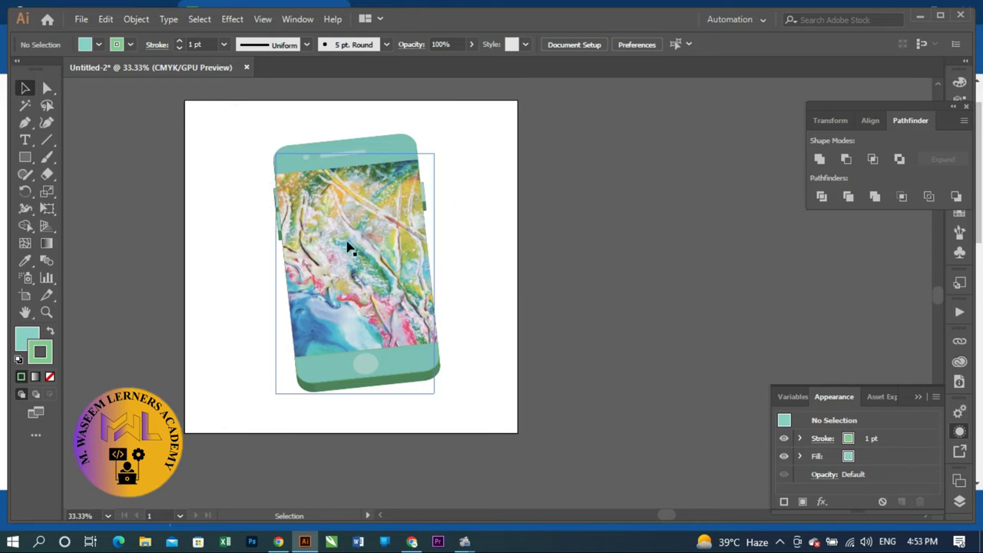
- Move the 3D phone off the artboard to the right and draw a roughly 529×514 teal rectangle on the artboard
drag(348, 246, 606, 242)
click(536, 455)
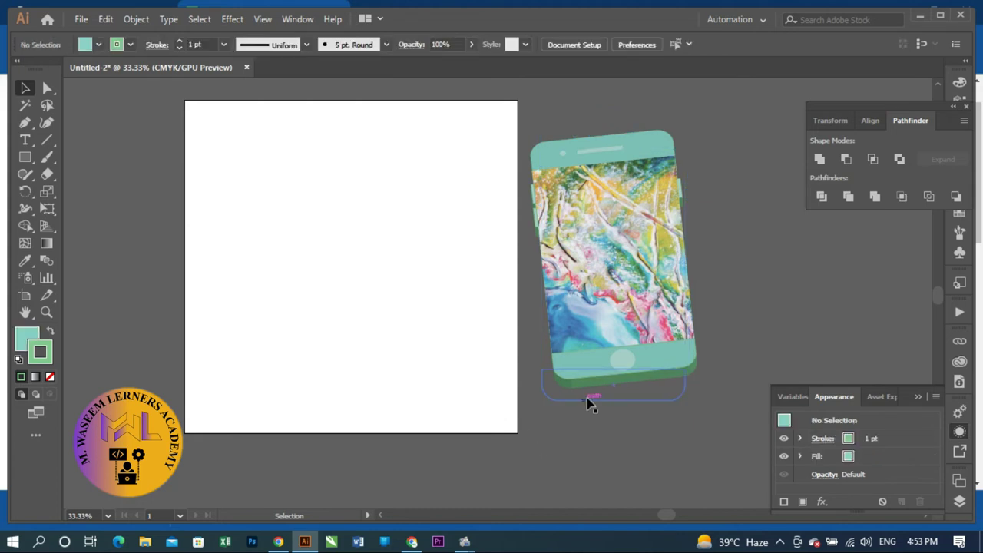
drag(622, 304, 326, 275)
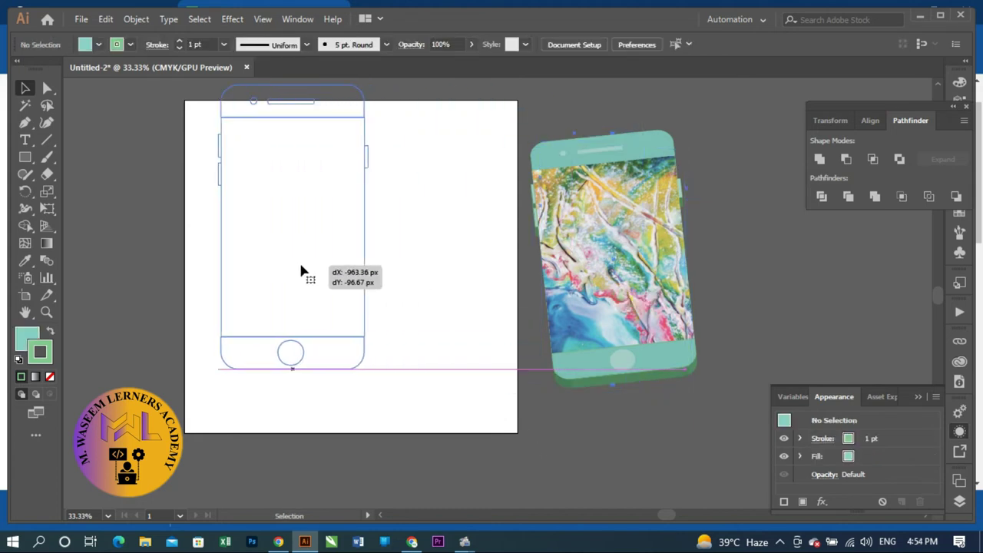
click(432, 256)
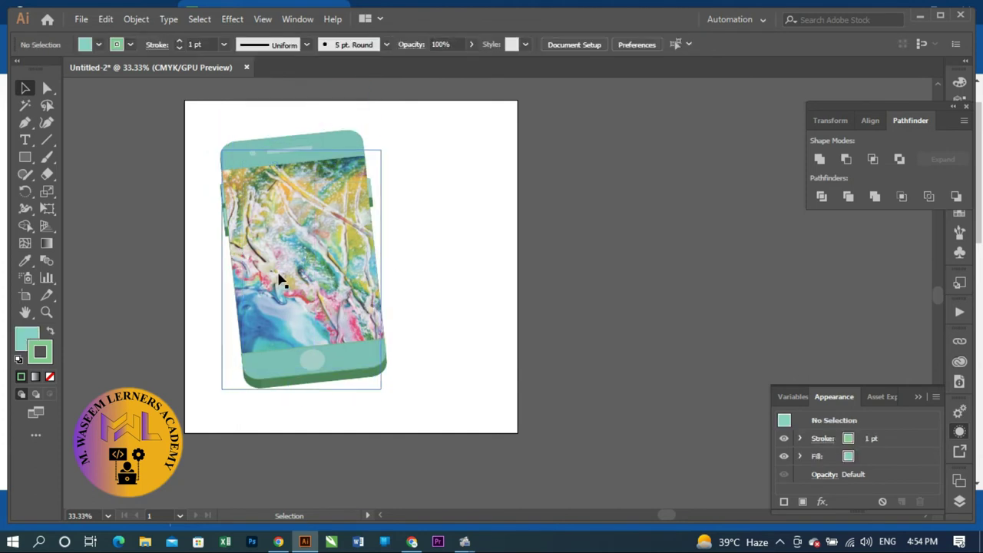
drag(280, 280, 256, 277)
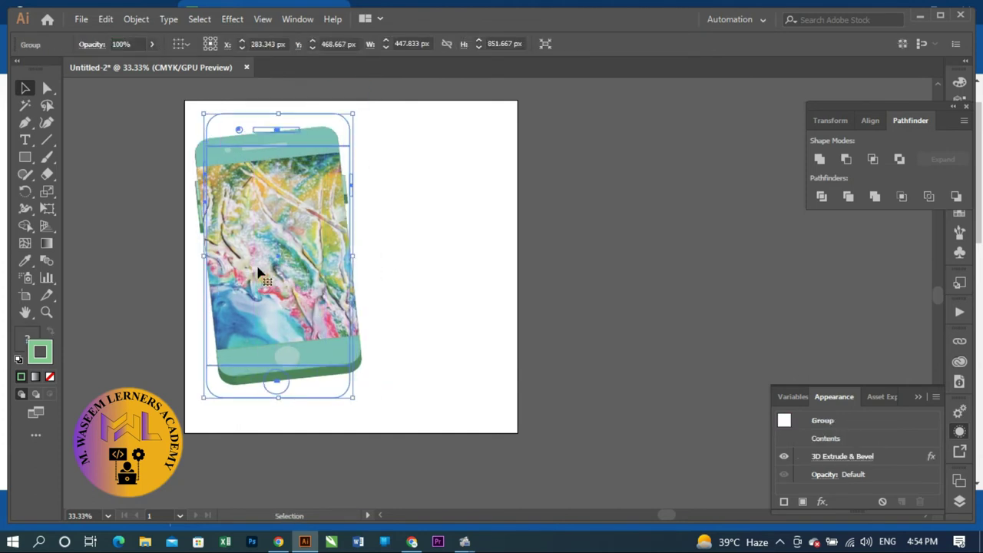
drag(362, 250, 630, 261)
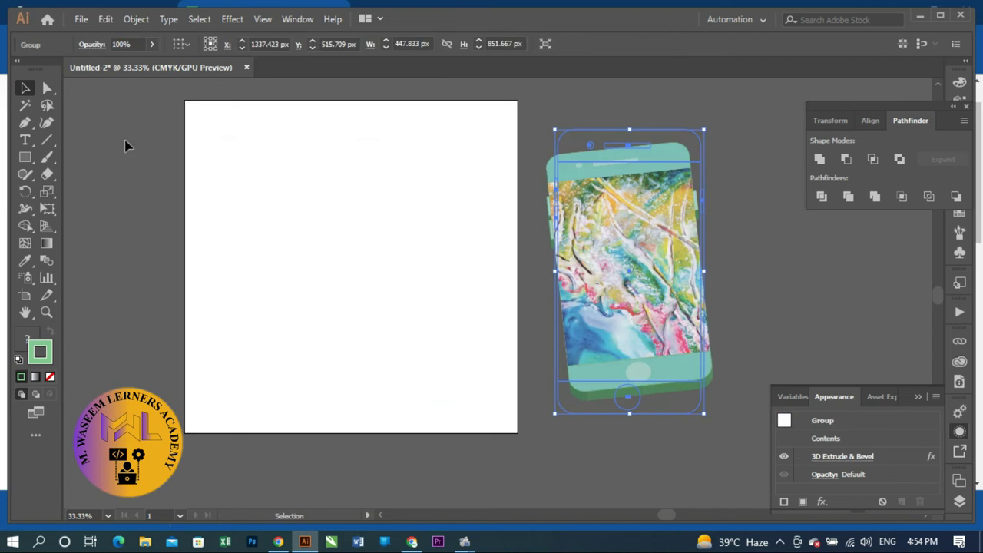
key(m)
drag(251, 156, 423, 330)
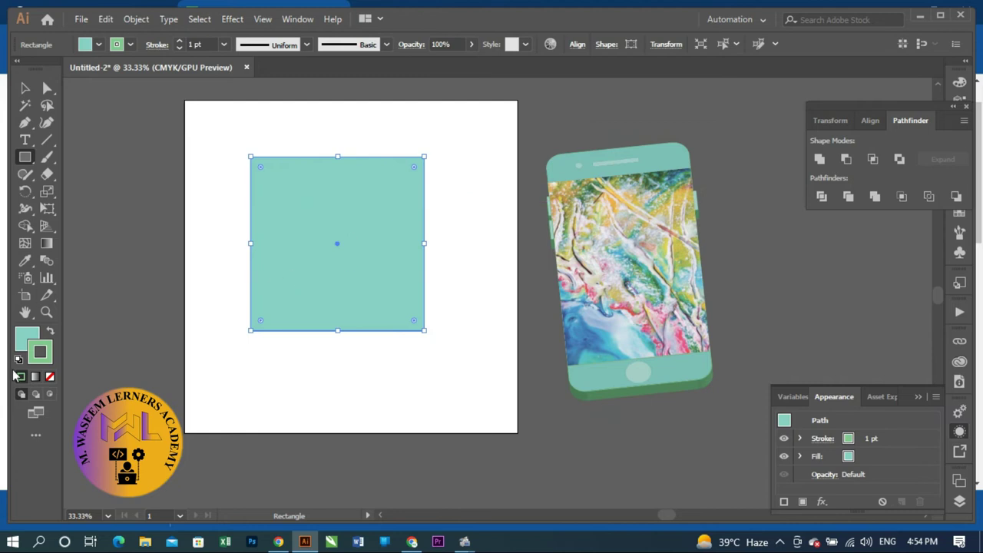
- In Chrome's Pixabay page, open and then close a sponsored student stock photo
click(278, 541)
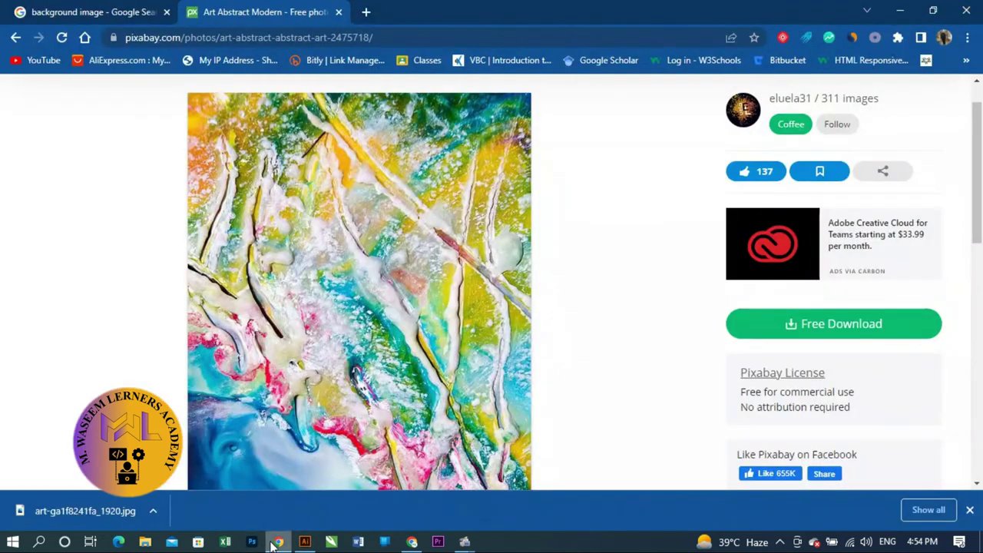
scroll(328, 248, down, 4)
scroll(328, 247, down, 3)
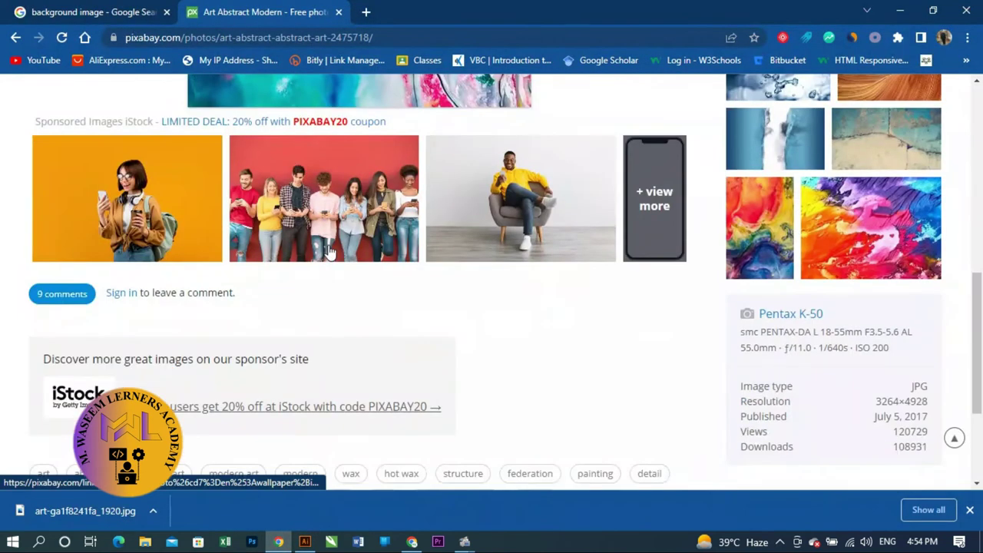
click(139, 217)
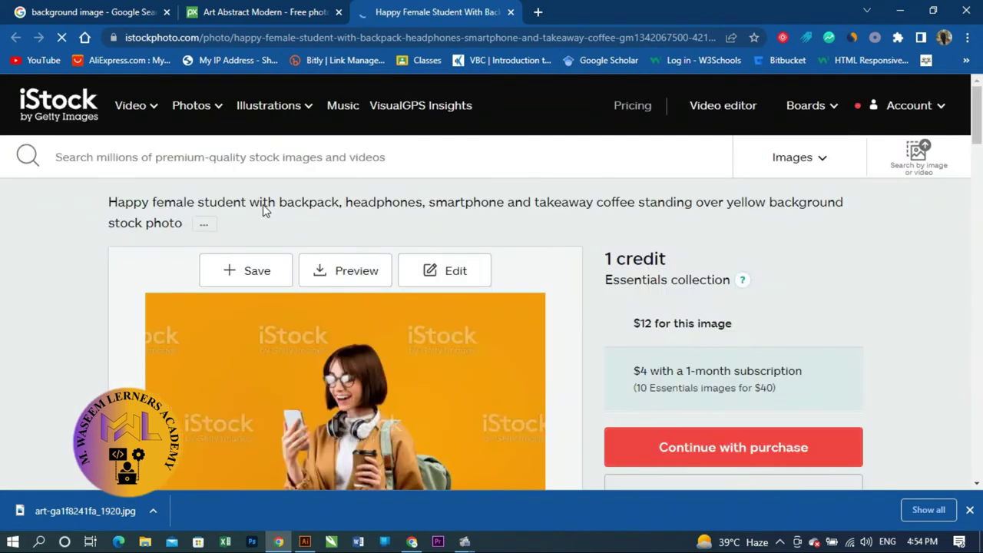
scroll(286, 256, down, 3)
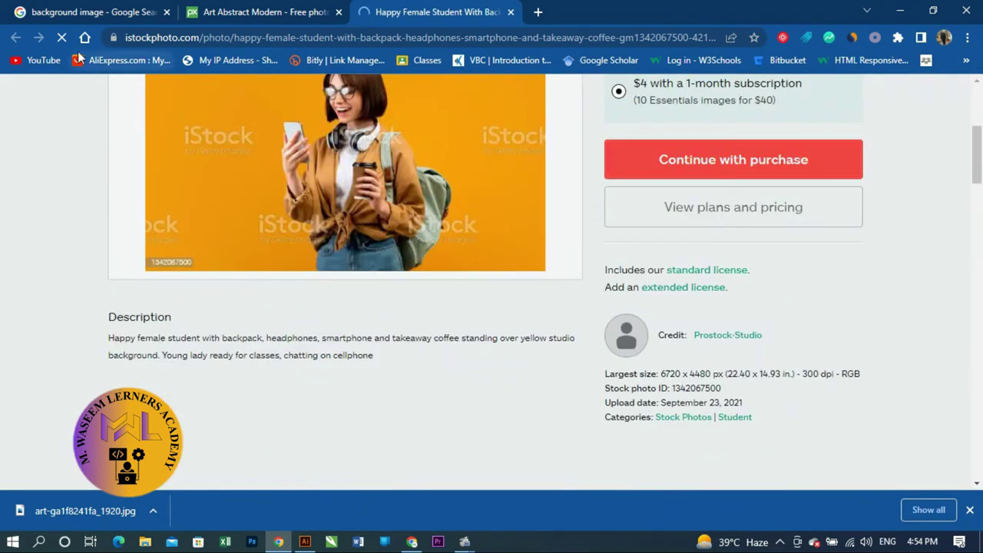
click(511, 11)
scroll(254, 223, up, 10)
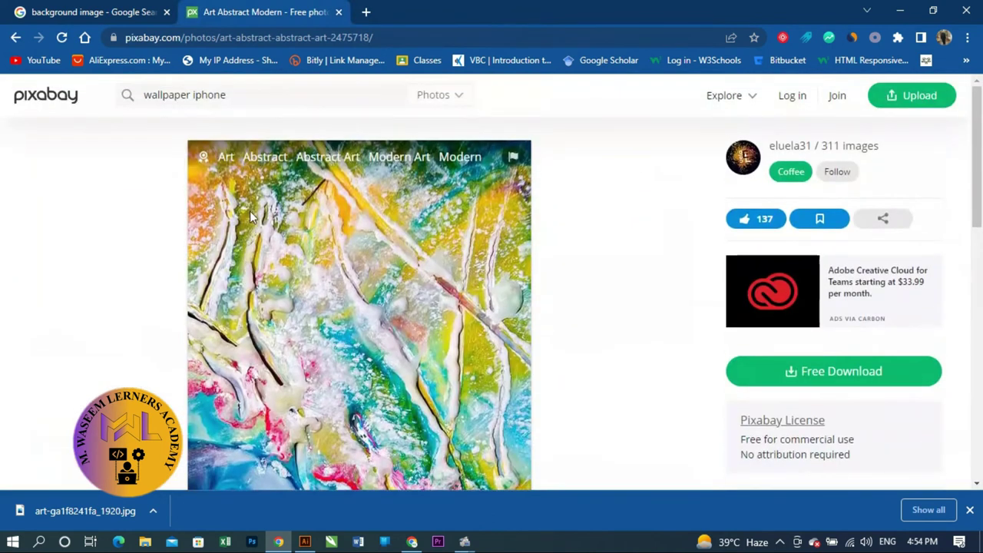
- Replace the 'wallpaper iphone' search with 'background image' and run it
drag(325, 97, 123, 85)
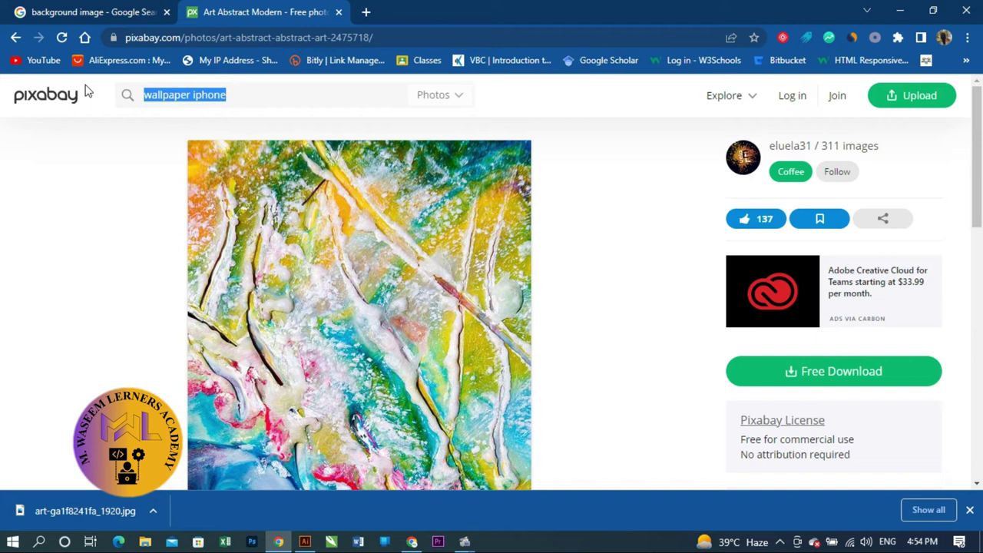
text(back)
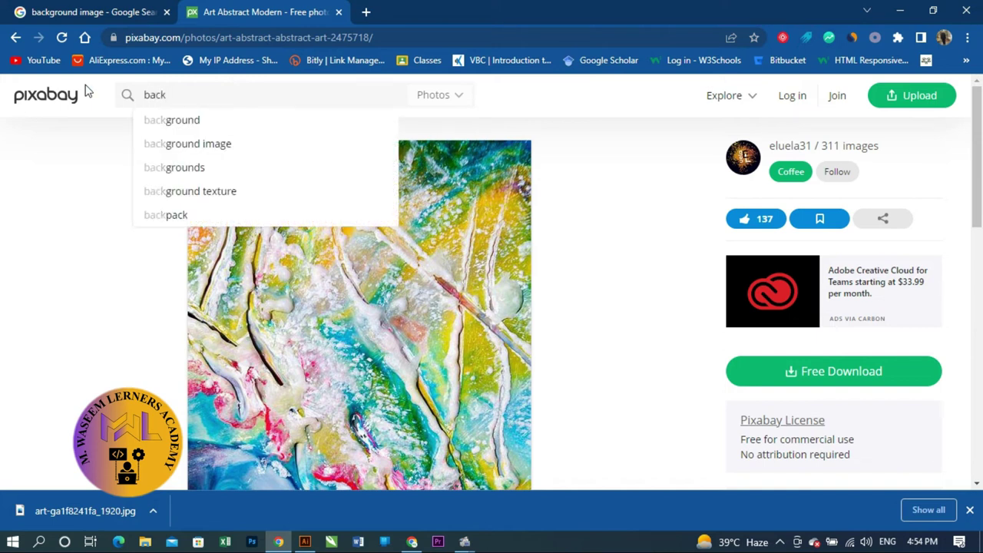
text(ground image)
key(Return)
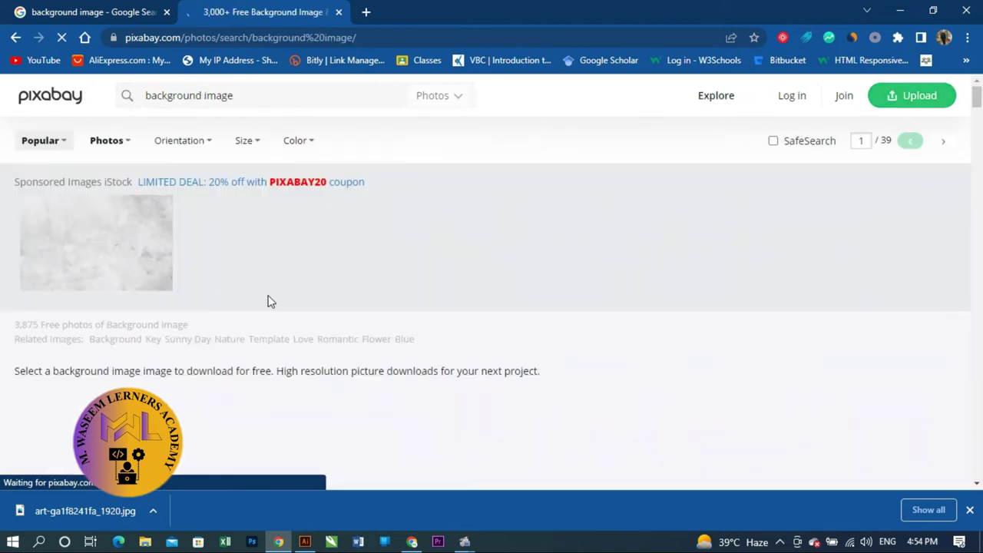
- Find the heart-shaped sunset photo in the results, open its page and copy the image
scroll(330, 226, down, 3)
scroll(330, 227, down, 4)
scroll(330, 226, up, 1)
scroll(330, 226, down, 1)
scroll(441, 233, down, 3)
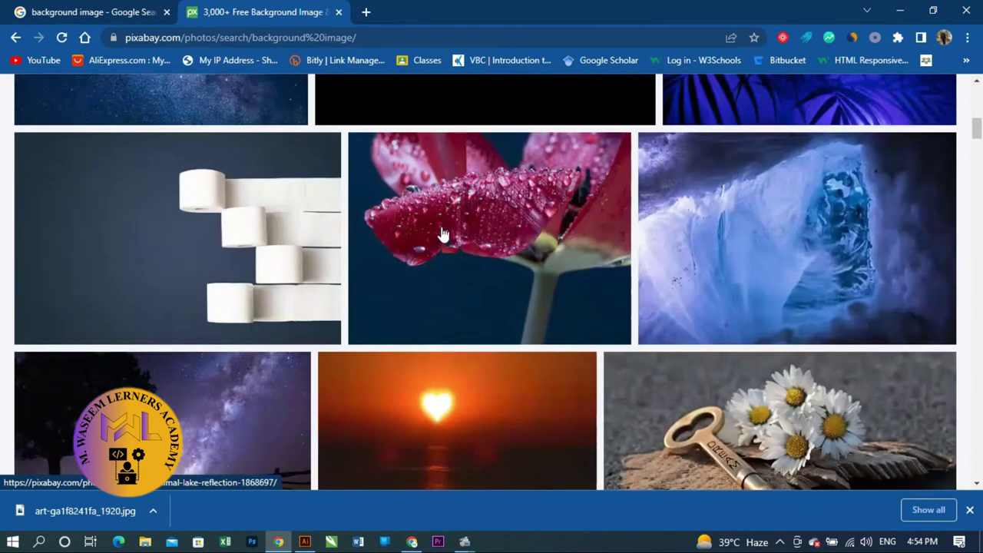
scroll(441, 232, down, 1)
scroll(442, 235, down, 1)
scroll(537, 215, down, 1)
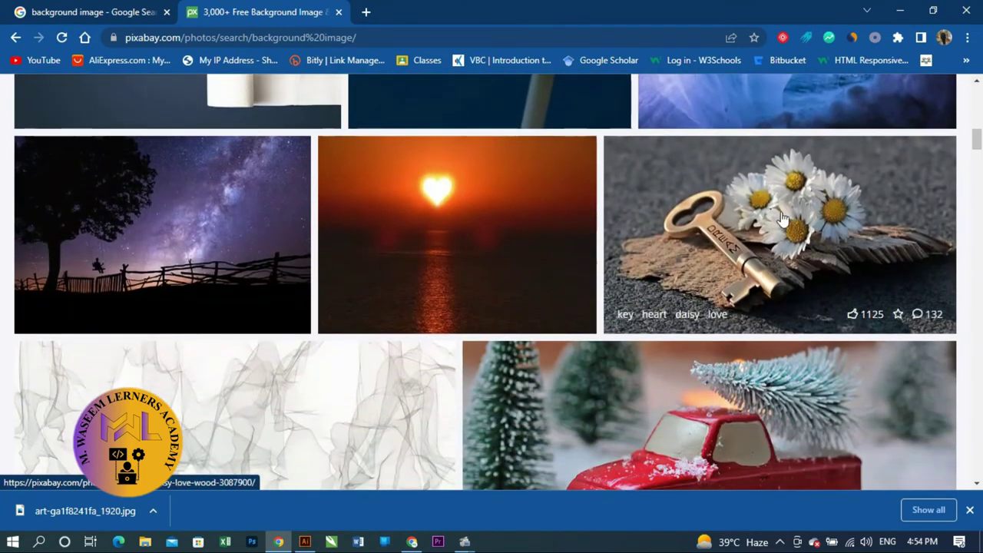
mouse_move(457, 418)
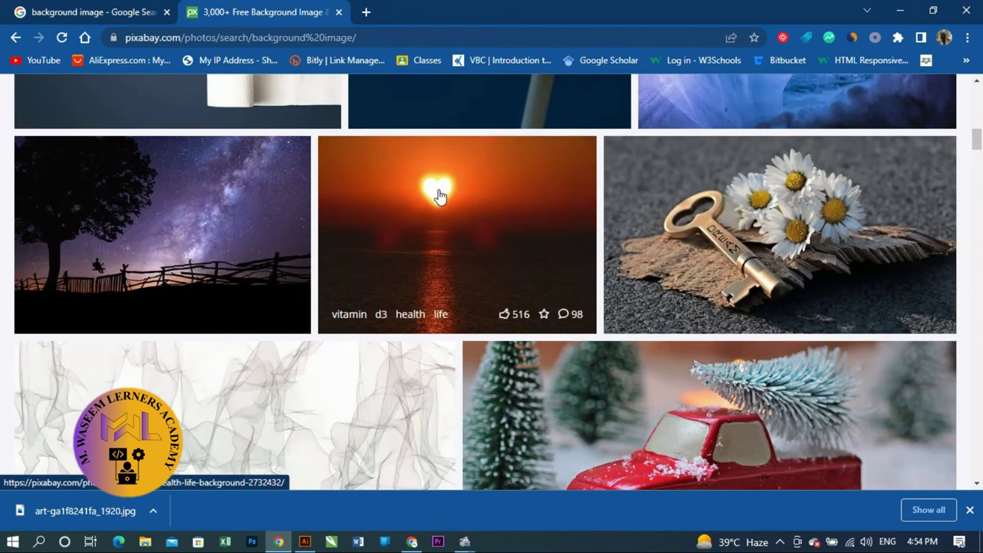
click(439, 194)
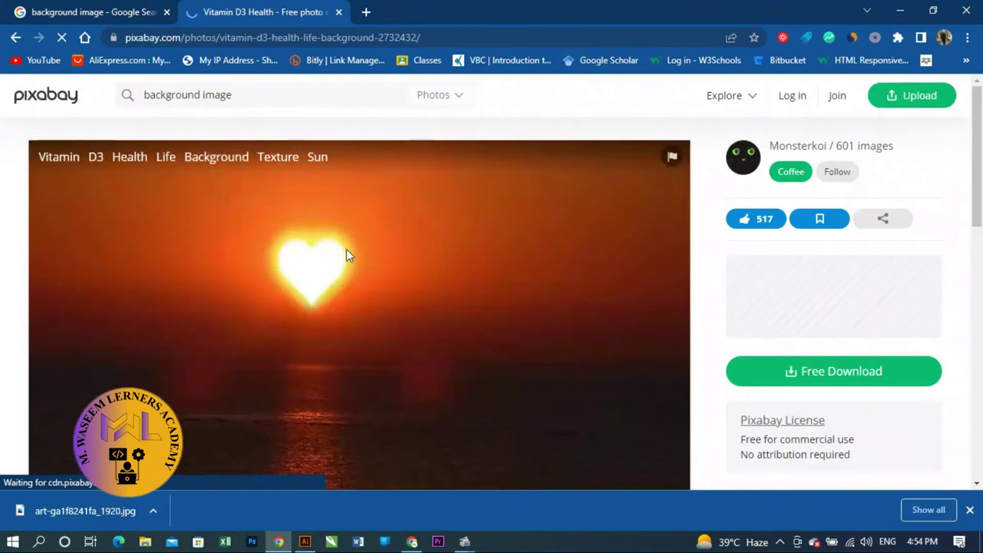
right_click(350, 250)
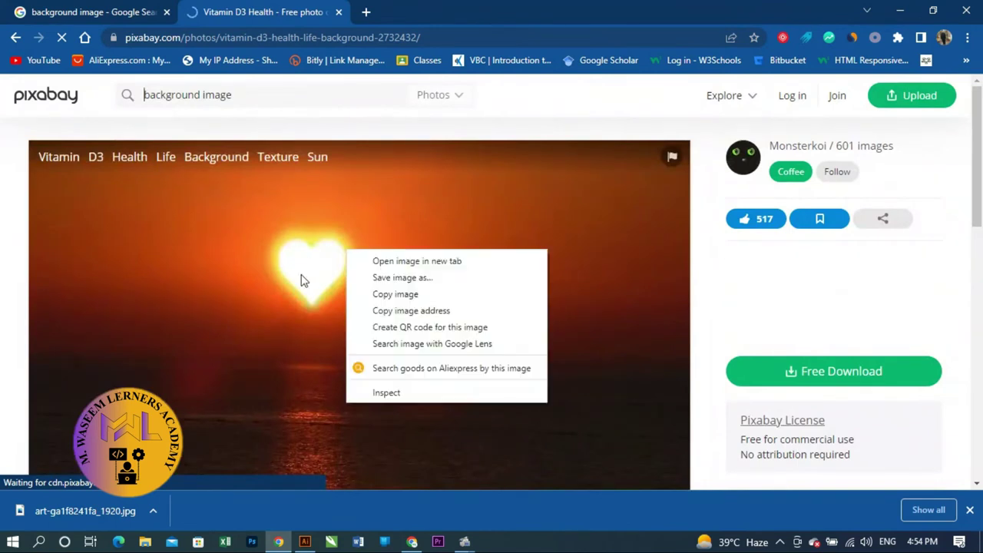
click(379, 293)
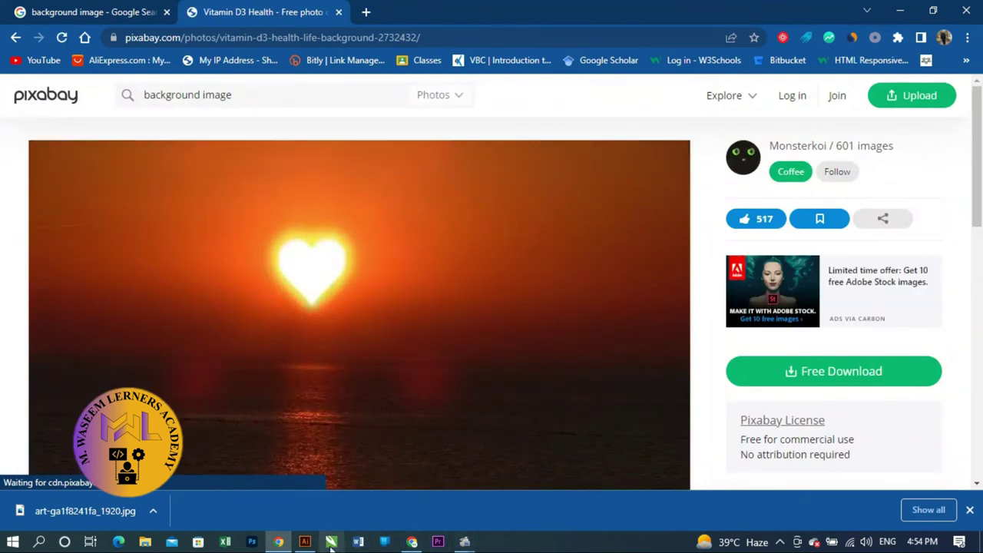
- Paste the copied sunset photo into Illustrator and move it left and down
click(305, 541)
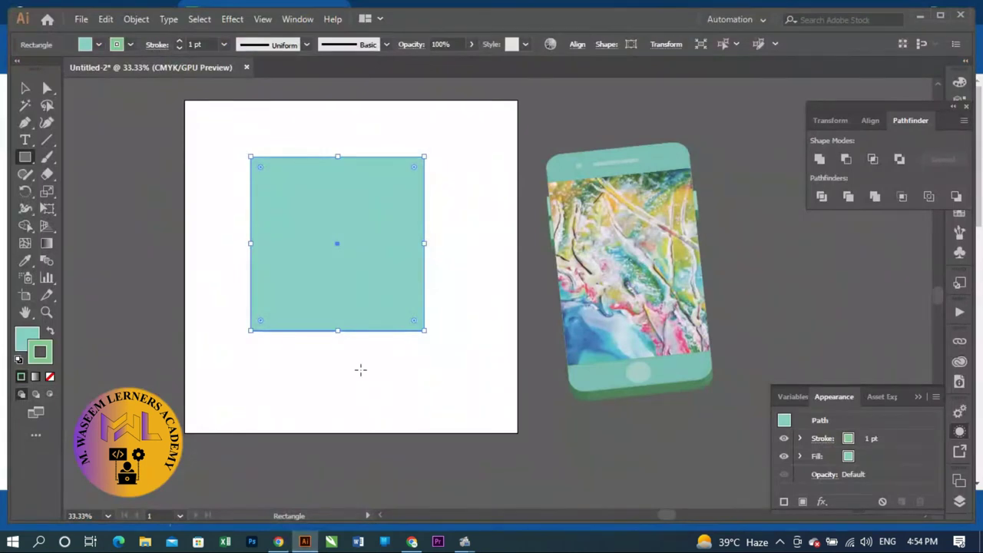
key(ctrl+v)
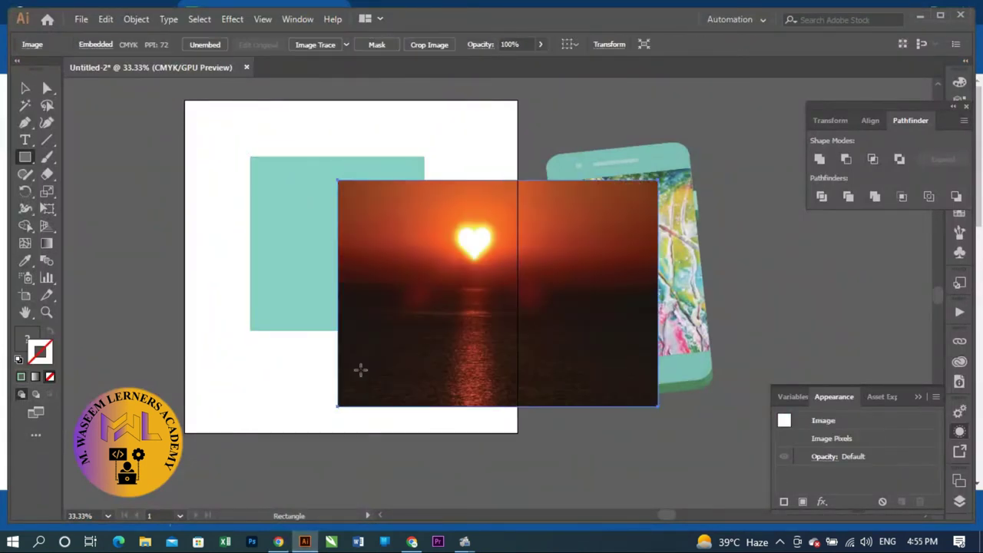
click(25, 88)
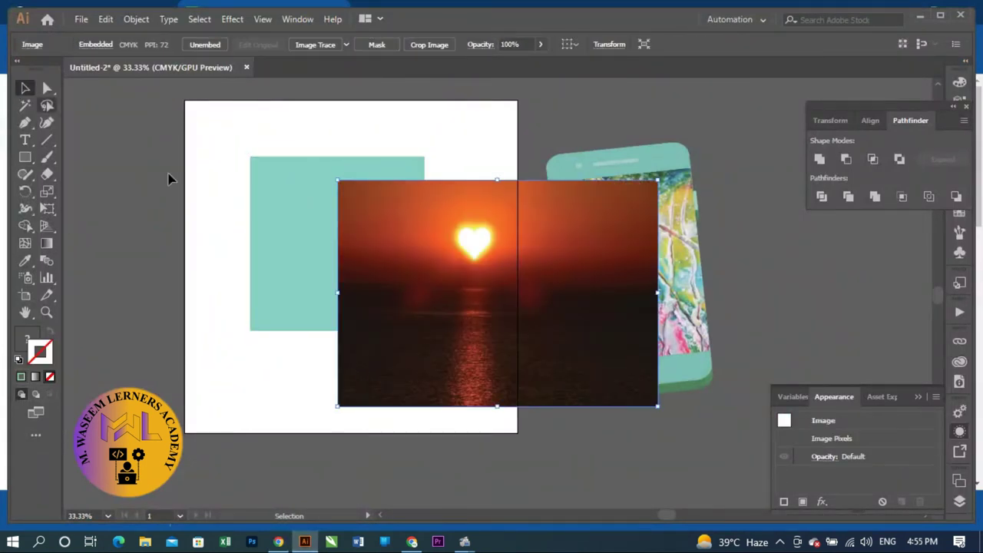
mouse_move(544, 325)
mouse_down()
mouse_move(418, 345)
mouse_move(423, 429)
mouse_up()
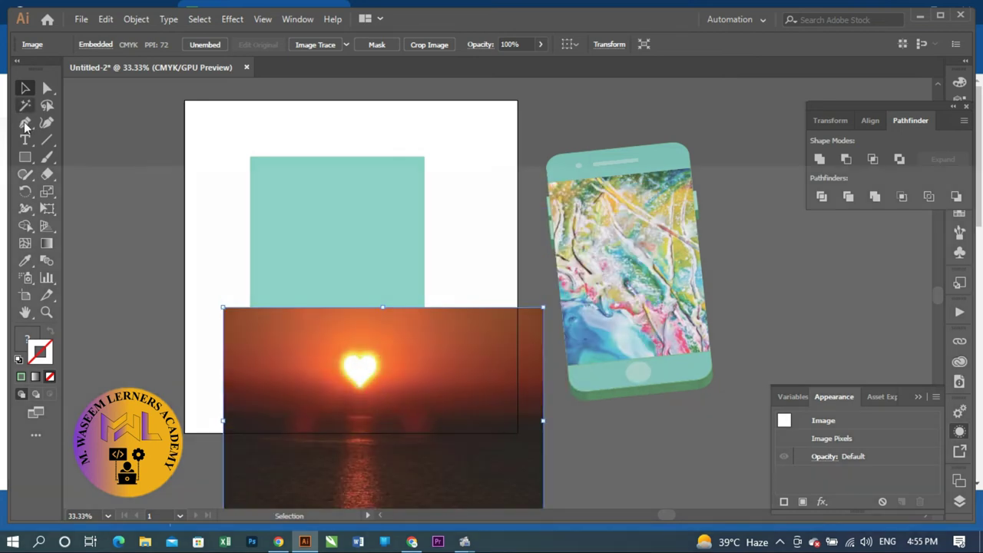
- Reposition the sunset photo up over the artboard so it overlaps the teal rectangle
click(24, 123)
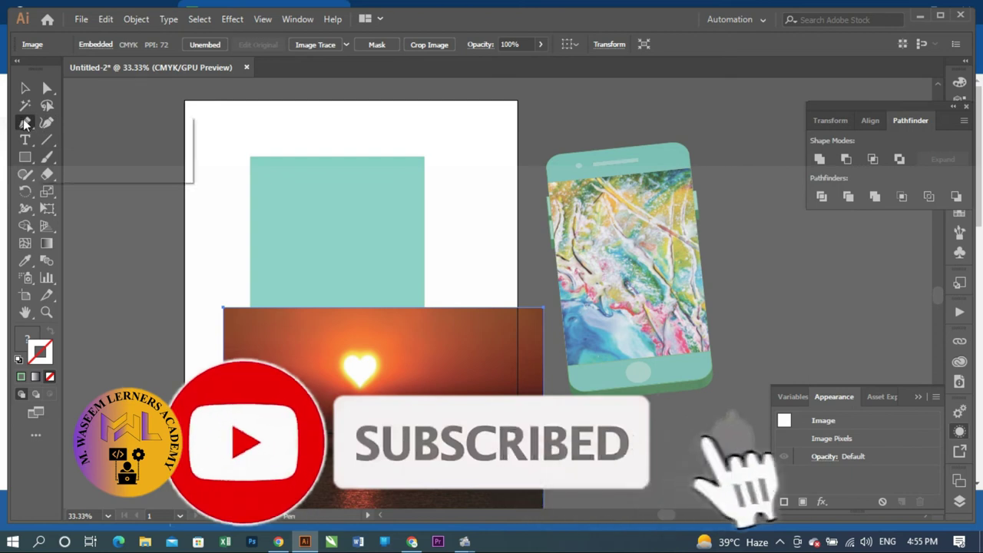
right_click(24, 123)
click(78, 126)
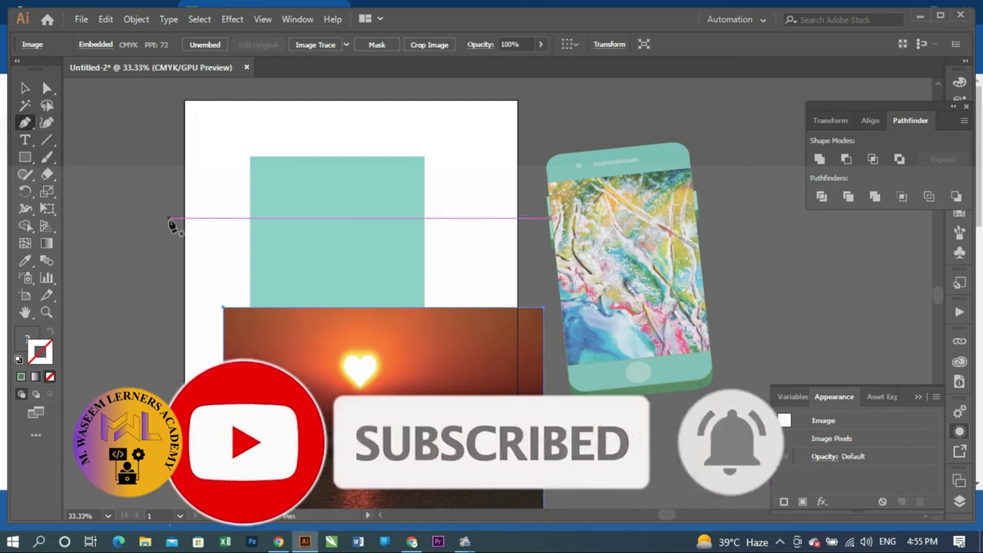
click(24, 89)
drag(359, 393, 346, 283)
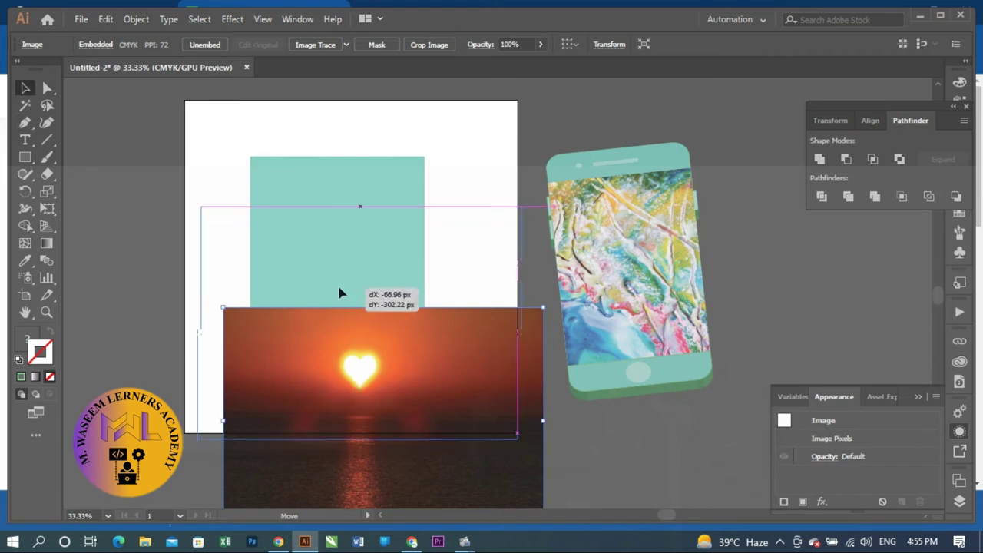
alt+scroll(346, 283, up, 2)
alt+scroll(346, 284, up, 1)
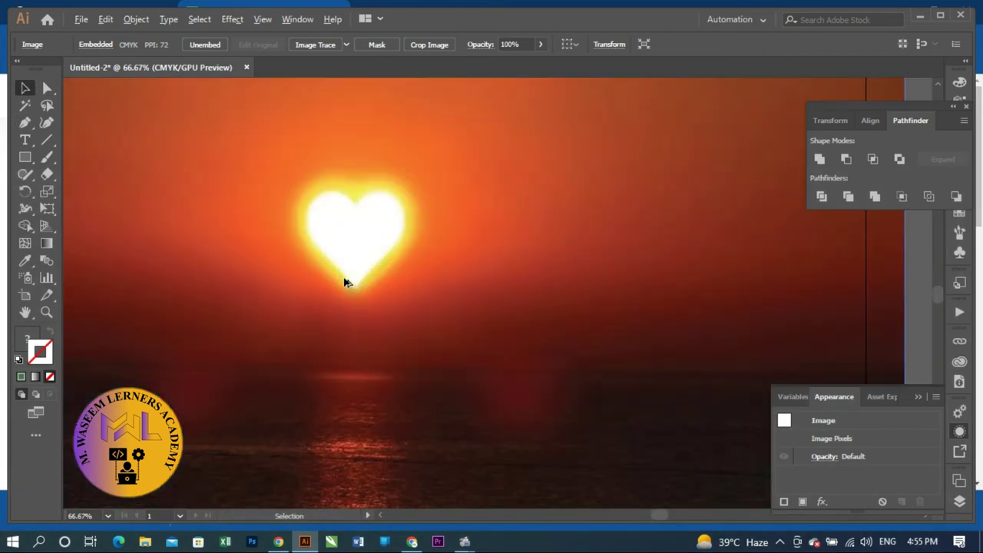
click(26, 124)
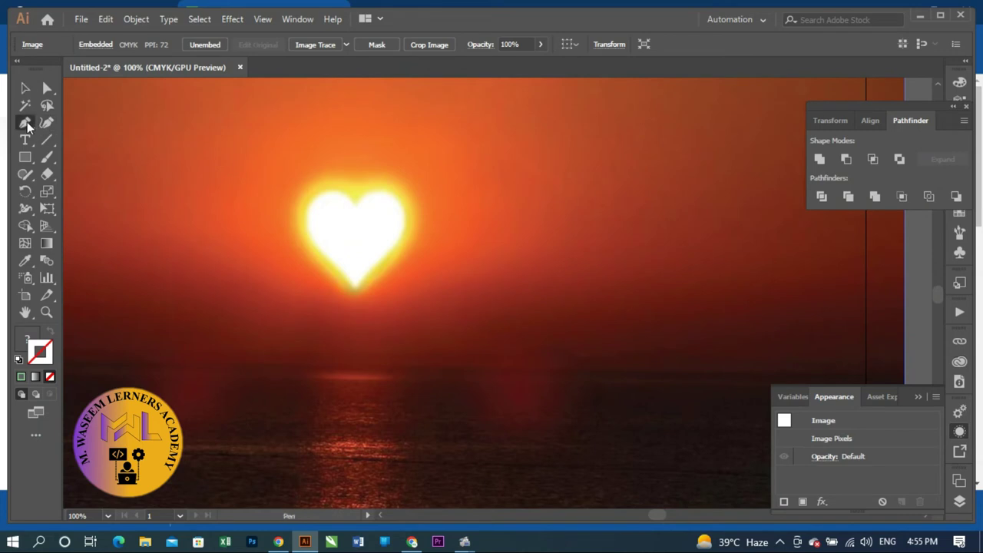
- Trace the sun-heart's right half with Pen anchors, closing the path at its bottom point
click(358, 203)
mouse_move(406, 218)
mouse_down()
mouse_move(398, 270)
mouse_move(535, 267)
mouse_move(546, 297)
mouse_move(540, 347)
mouse_move(515, 294)
mouse_move(413, 268)
mouse_up()
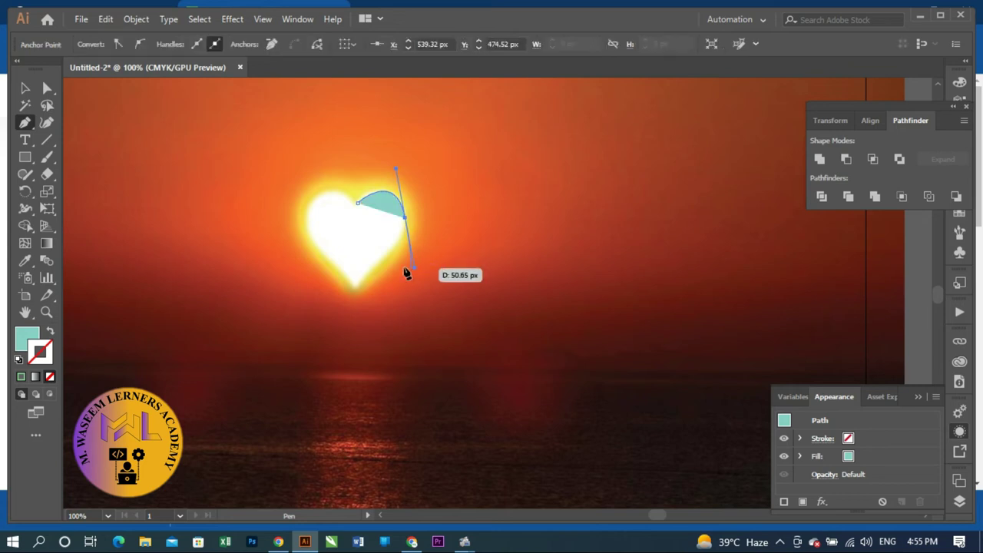
click(405, 217)
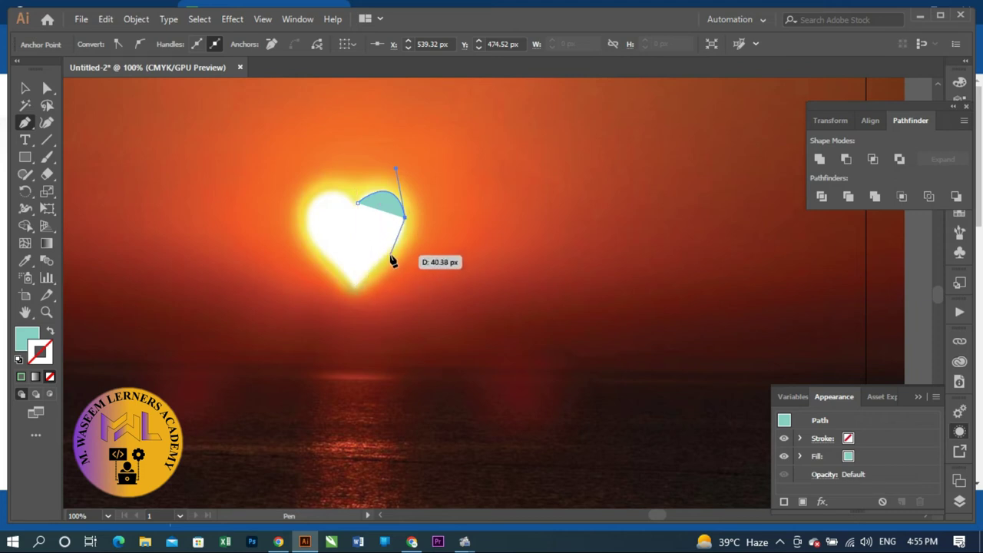
drag(395, 250, 380, 256)
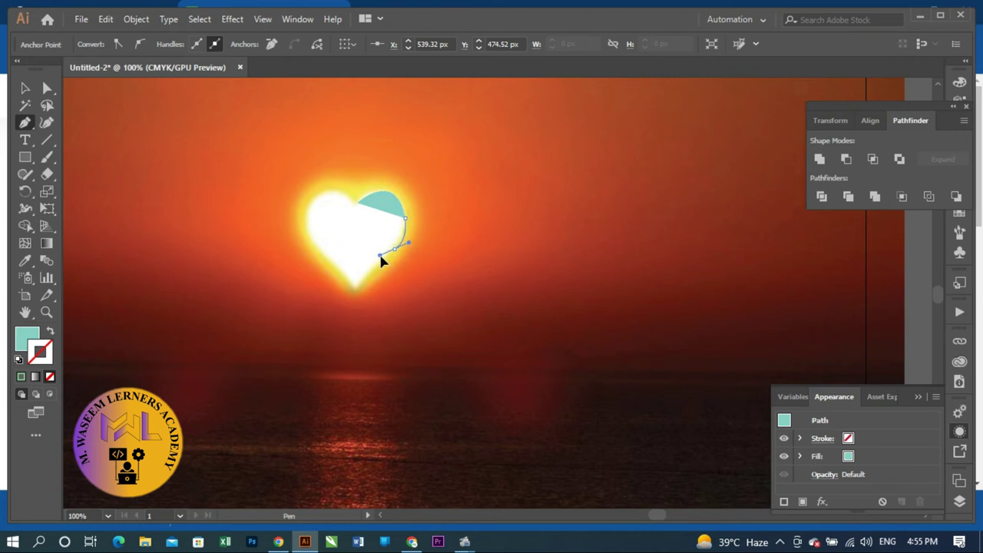
mouse_move(380, 257)
mouse_down()
mouse_move(385, 263)
mouse_move(393, 249)
mouse_up()
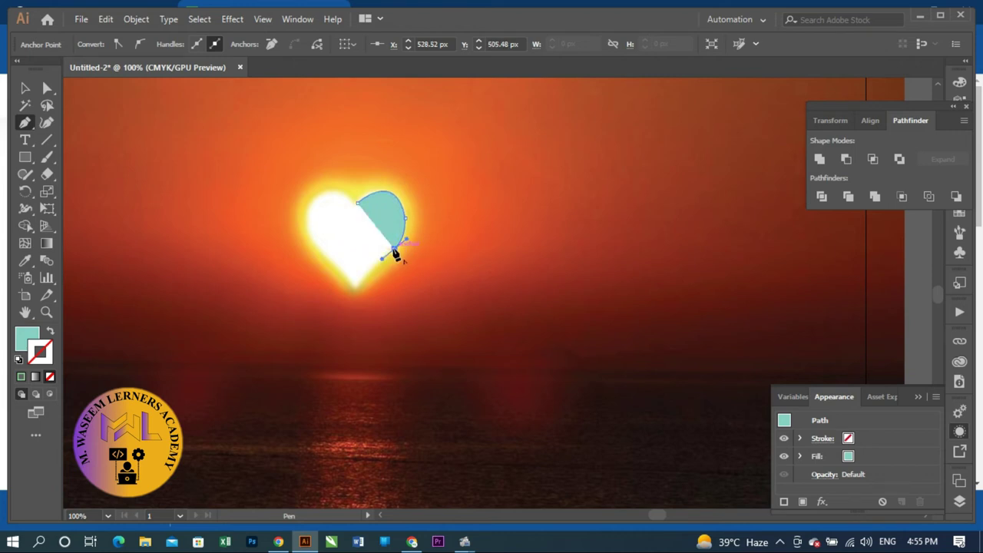
click(357, 292)
drag(357, 300, 405, 207)
drag(369, 222, 359, 211)
- Preview a Vertical-axis Reflect on the teal half-heart, confirm it, then nudge it and reopen Transform options
click(24, 88)
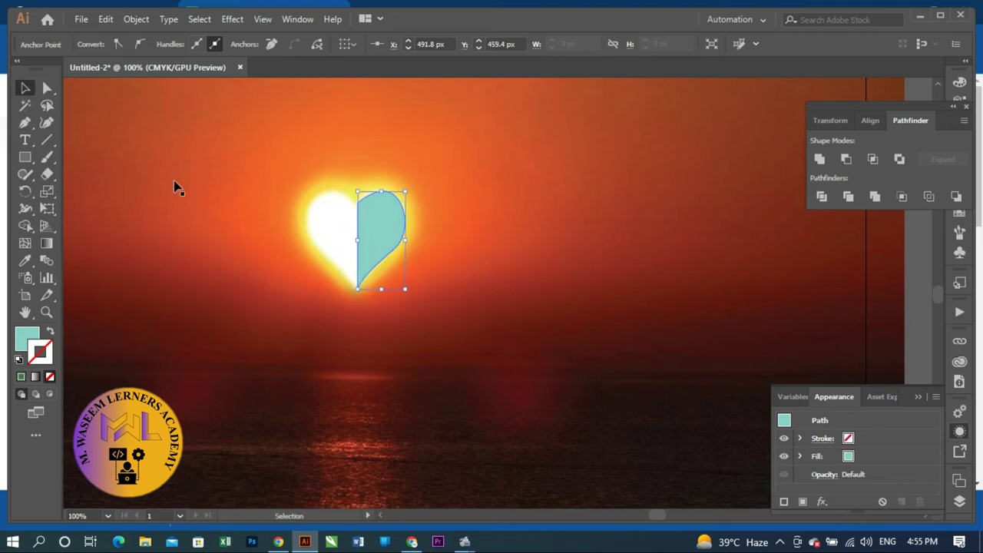
right_click(369, 235)
mouse_move(413, 441)
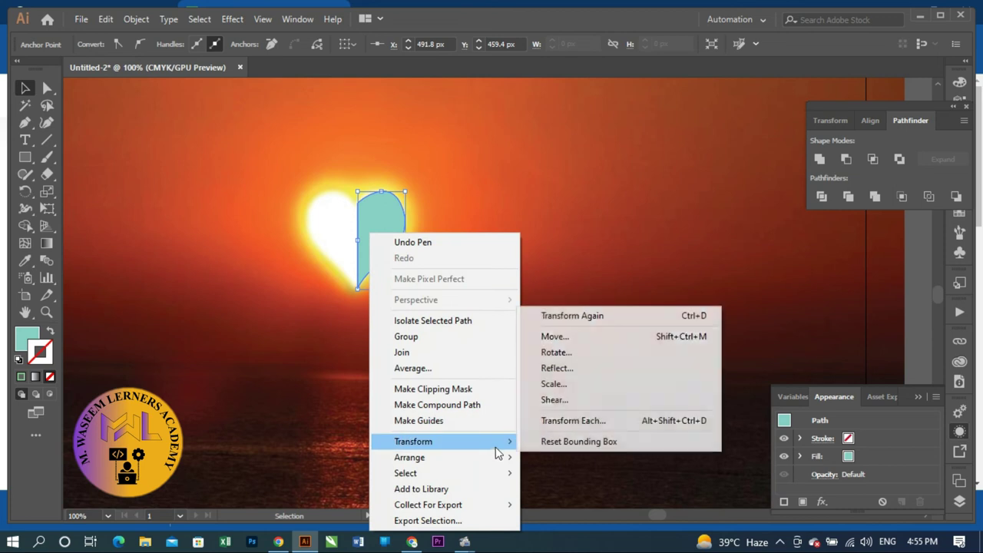
click(570, 365)
click(413, 334)
click(414, 333)
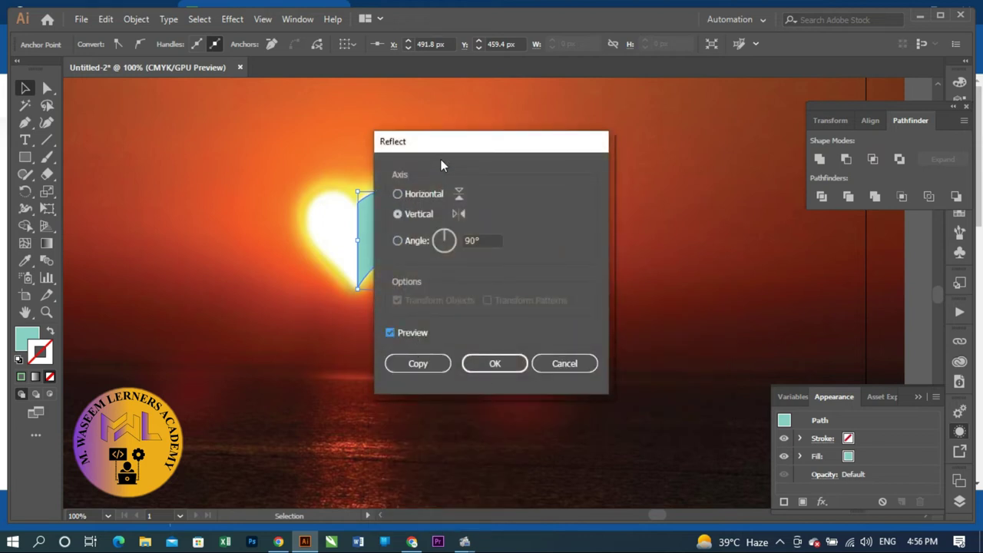
drag(535, 147, 620, 146)
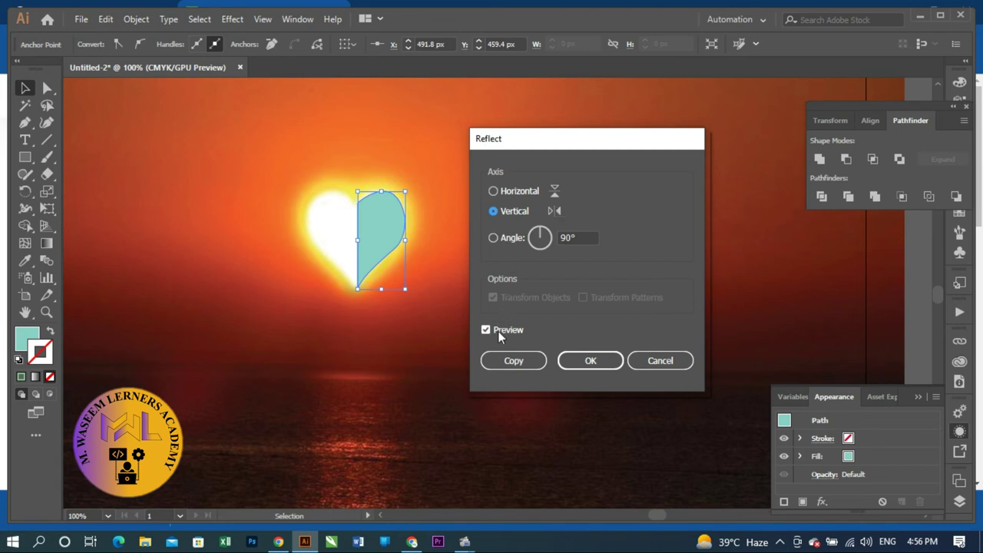
click(494, 191)
click(500, 213)
click(583, 361)
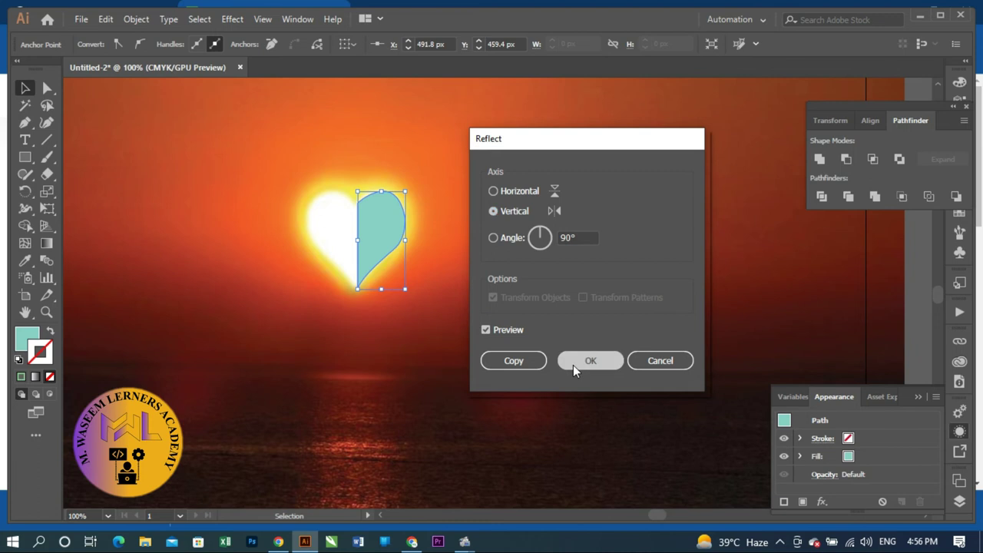
mouse_move(399, 250)
mouse_down()
mouse_move(453, 253)
mouse_move(392, 244)
mouse_move(389, 235)
mouse_up()
right_click(388, 233)
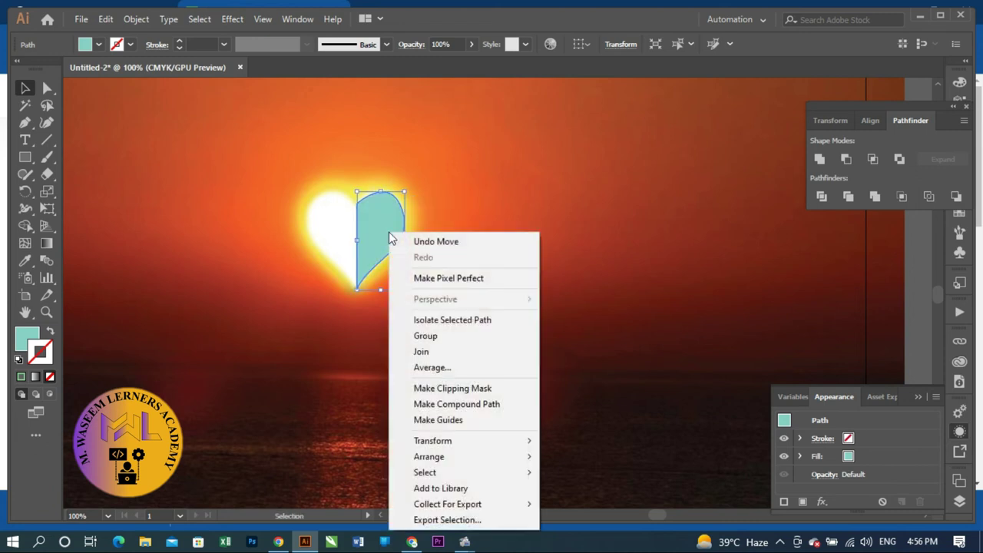
mouse_move(432, 441)
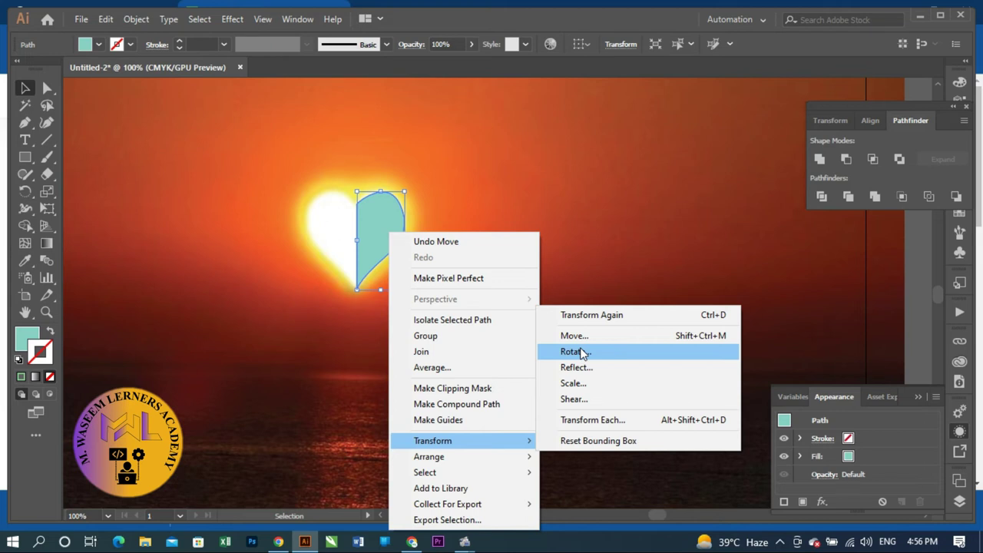
- Reflect a copy of the half-heart and drag it left to complete the heart, shifting the sunset photo right
click(394, 213)
right_click(394, 210)
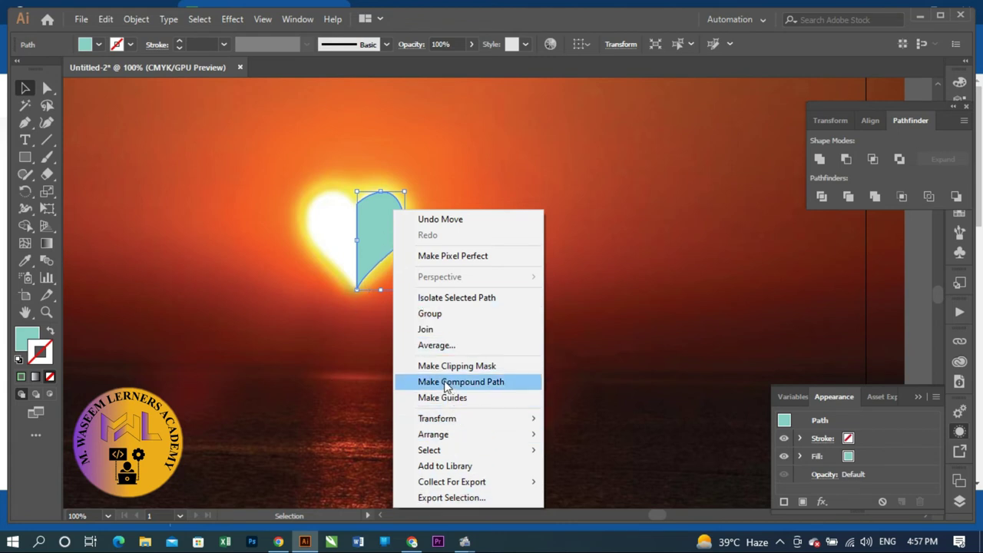
right_click(373, 238)
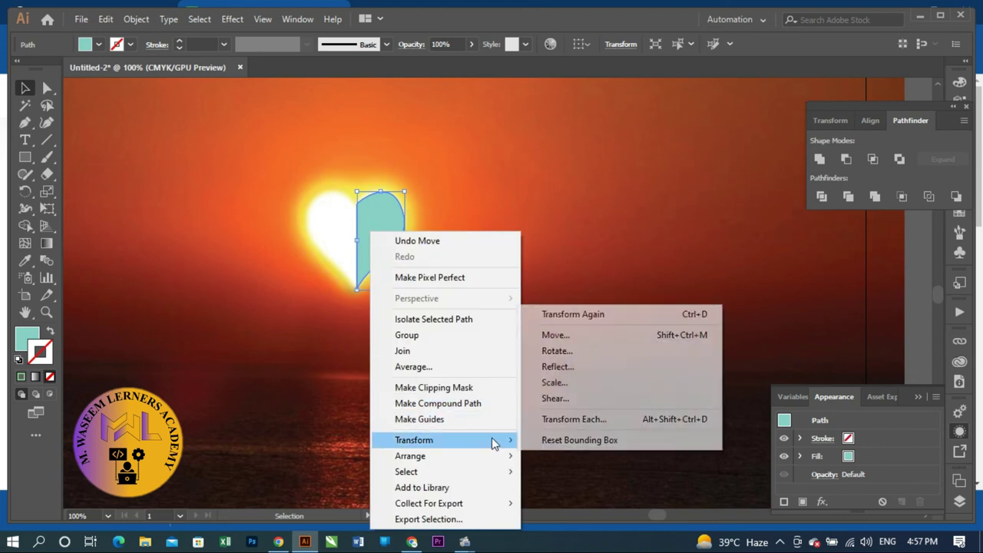
click(557, 367)
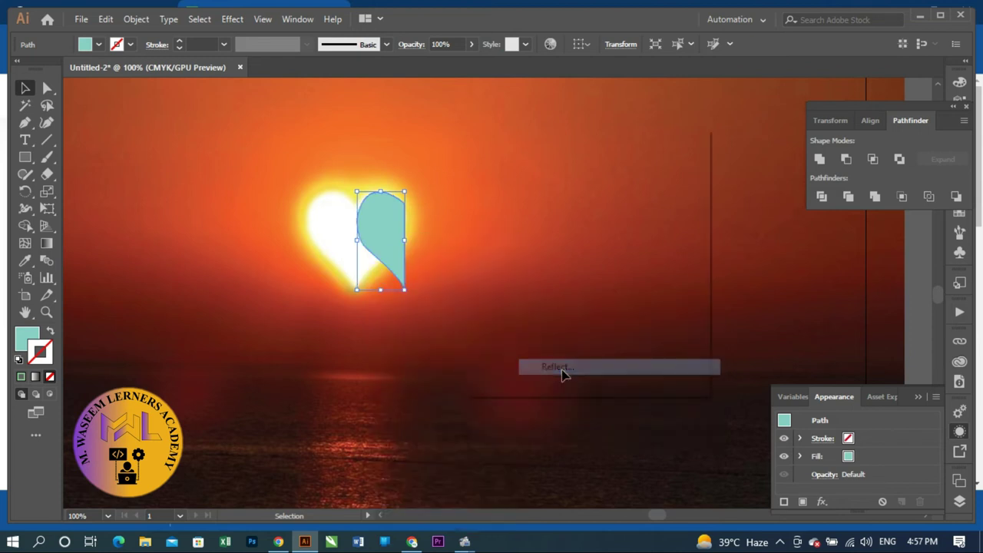
click(514, 363)
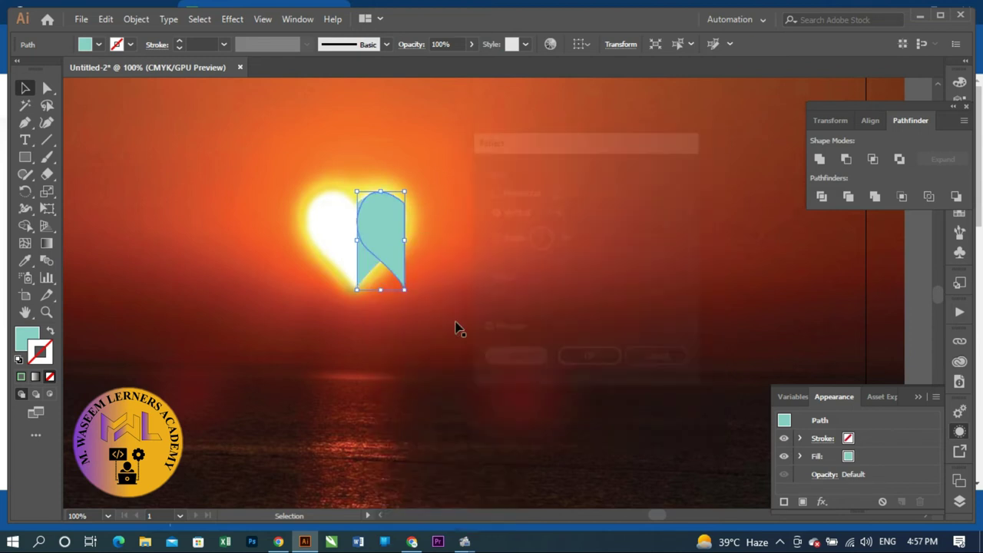
drag(381, 231, 333, 230)
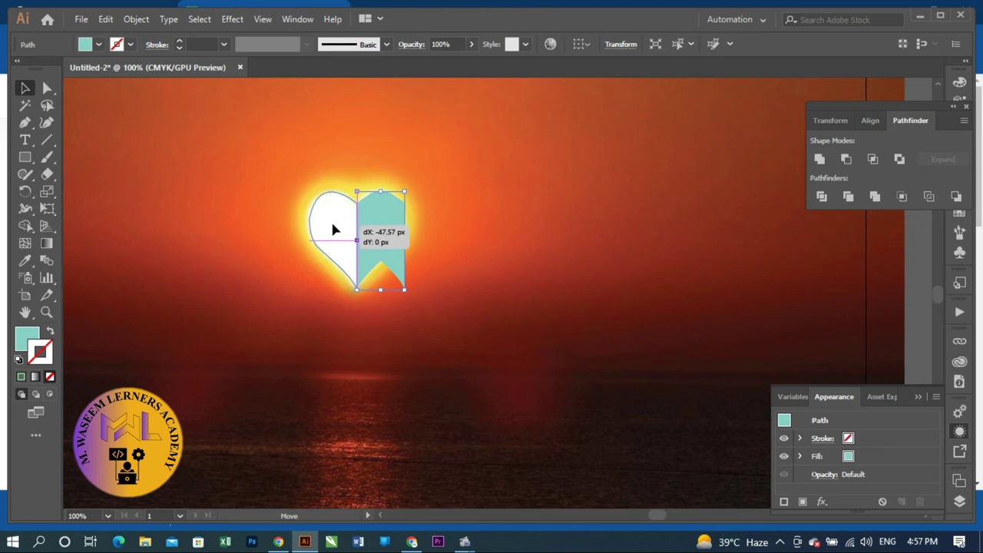
click(486, 229)
drag(315, 193, 421, 214)
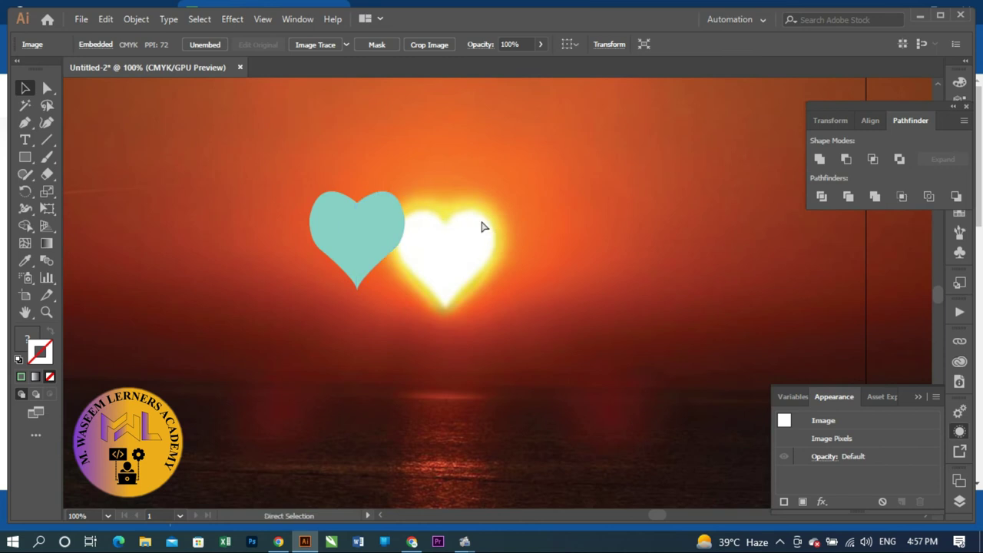
- Undo the sunset photo's accidental shift and merge the two heart halves with Shape Builder
key(ctrl+z)
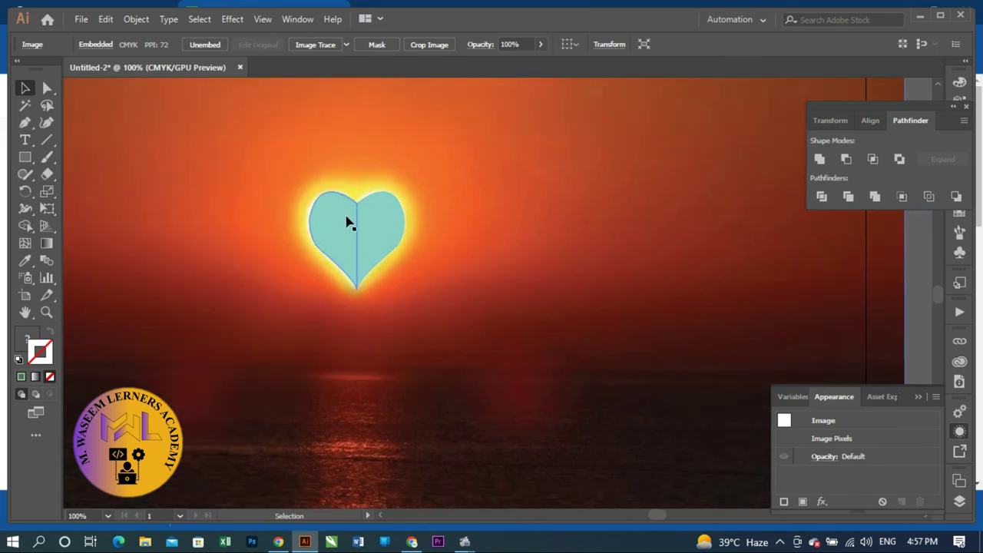
scroll(345, 223, down, 1)
scroll(346, 223, down, 1)
scroll(345, 223, up, 1)
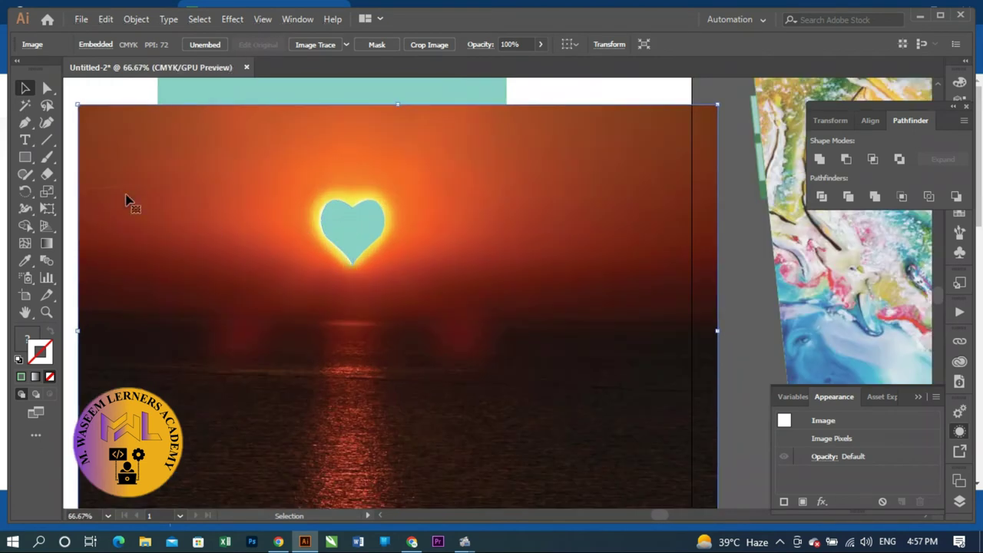
click(341, 220)
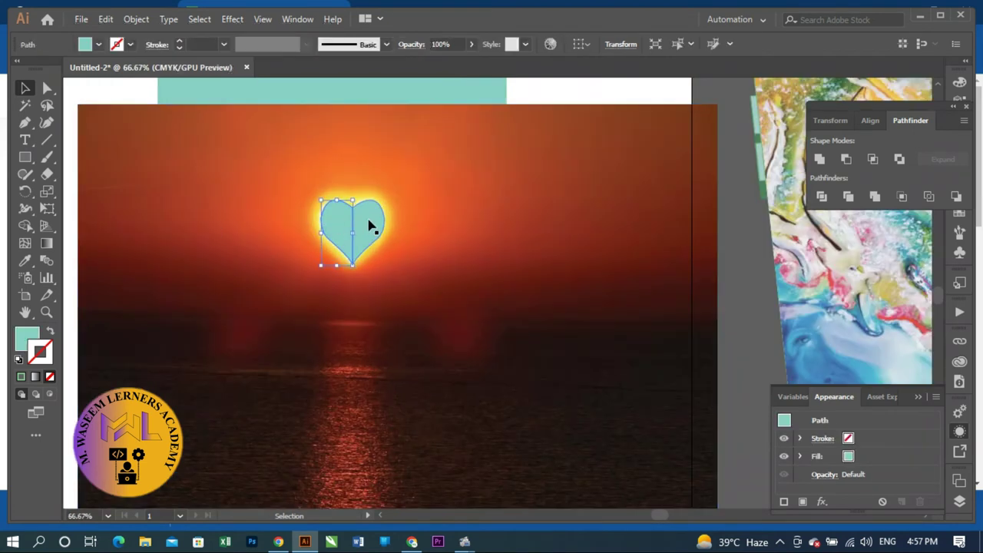
click(25, 226)
drag(340, 226, 369, 228)
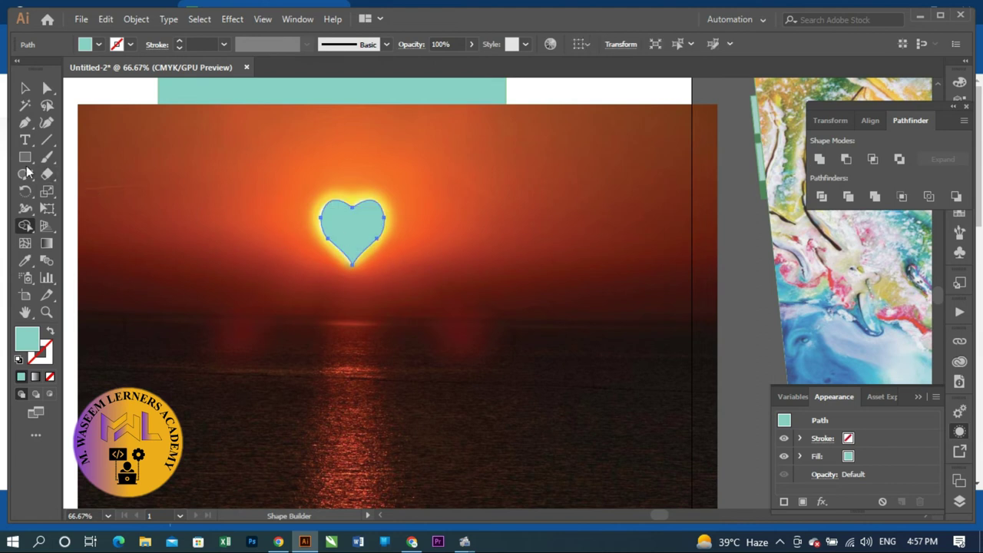
click(24, 87)
- Clip the sunset photo to the heart shape and move it onto the teal rectangle
click(231, 244)
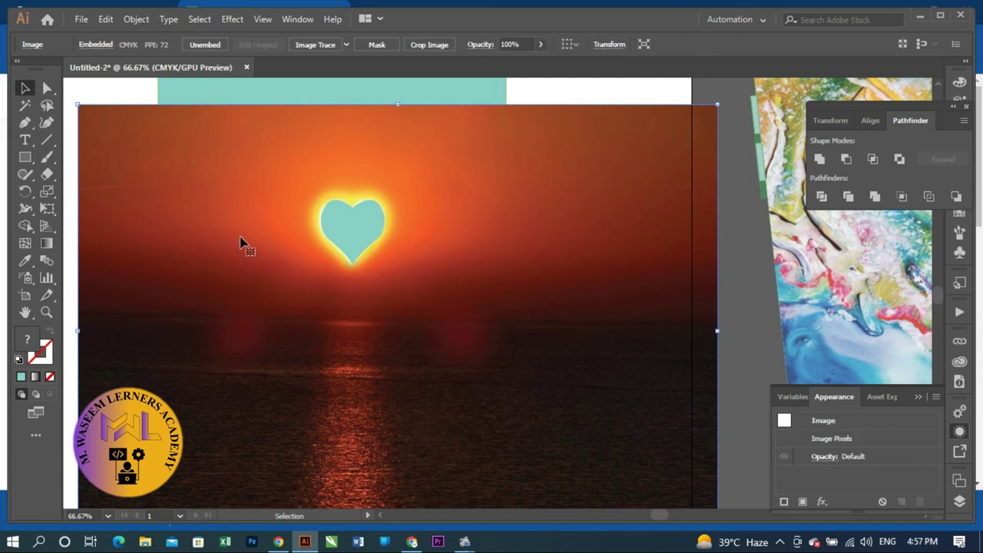
key(ctrl+a)
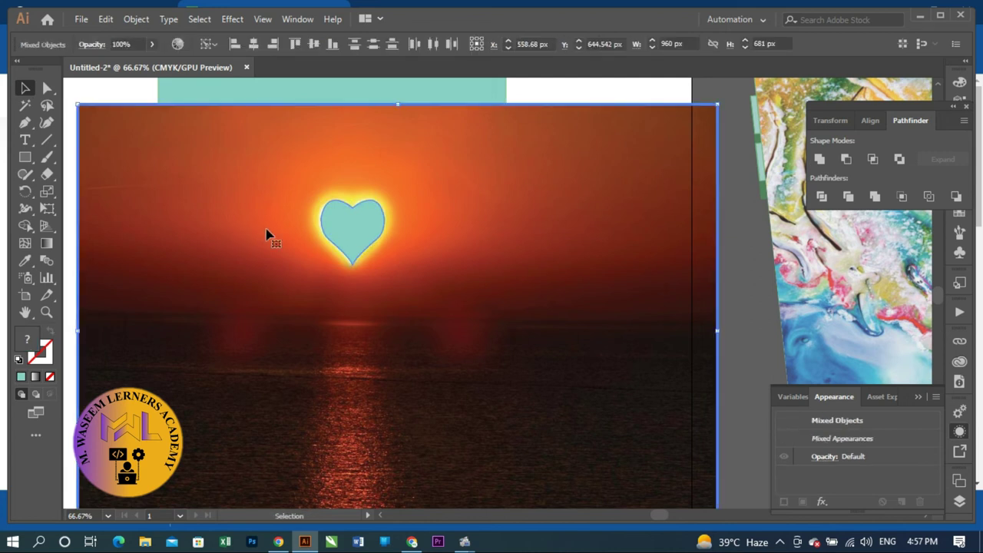
shift+click(361, 229)
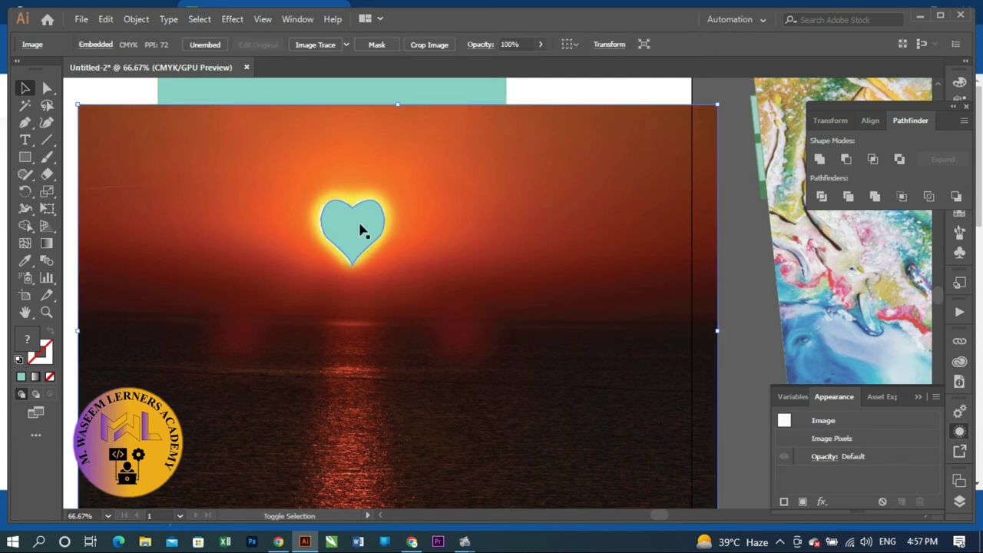
right_click(345, 218)
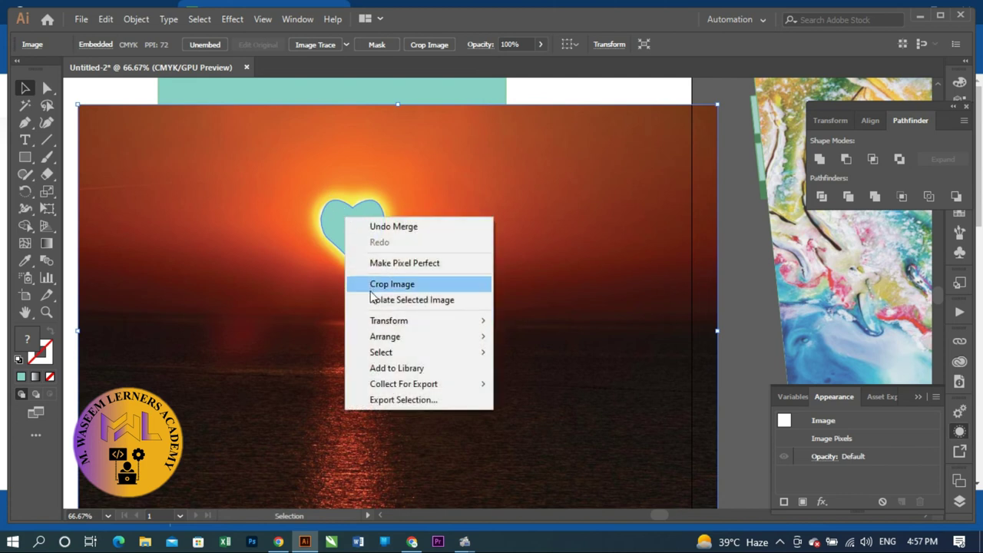
click(256, 277)
click(345, 224)
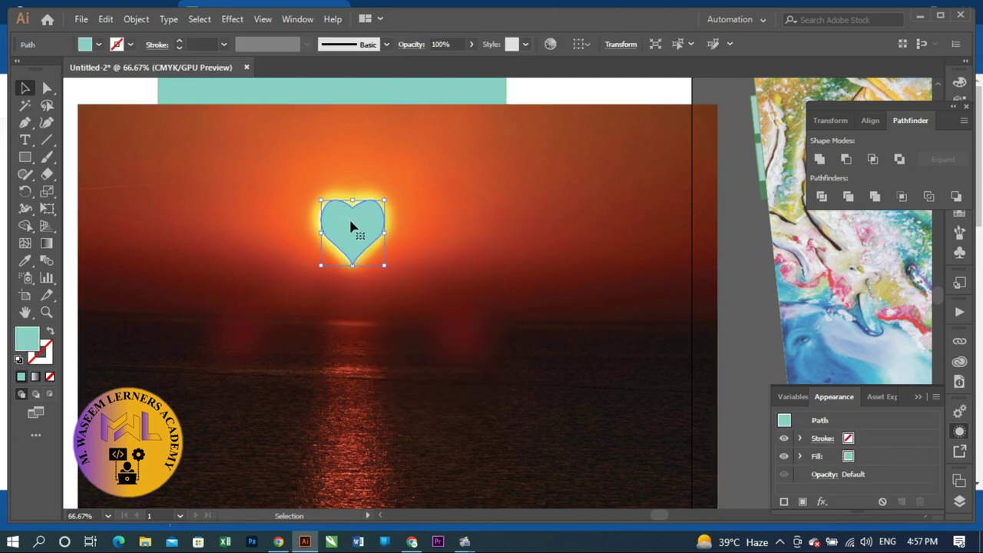
shift+click(259, 234)
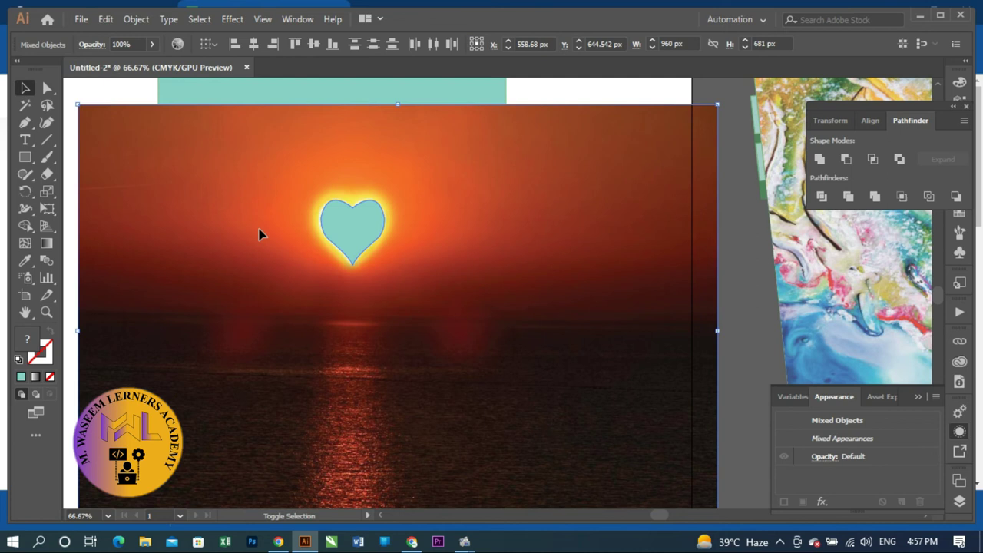
right_click(328, 234)
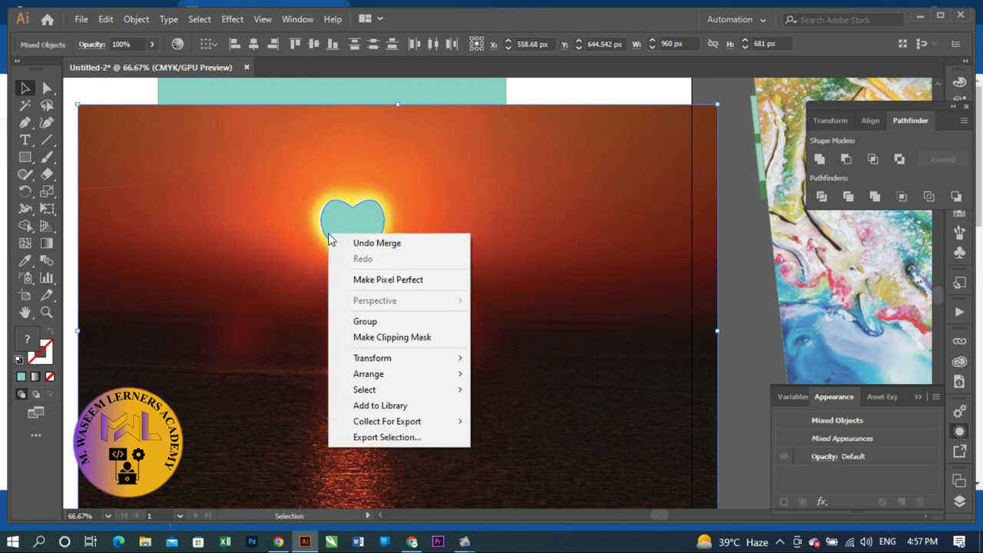
click(376, 338)
mouse_move(356, 230)
mouse_down()
mouse_move(589, 248)
mouse_move(381, 254)
mouse_up()
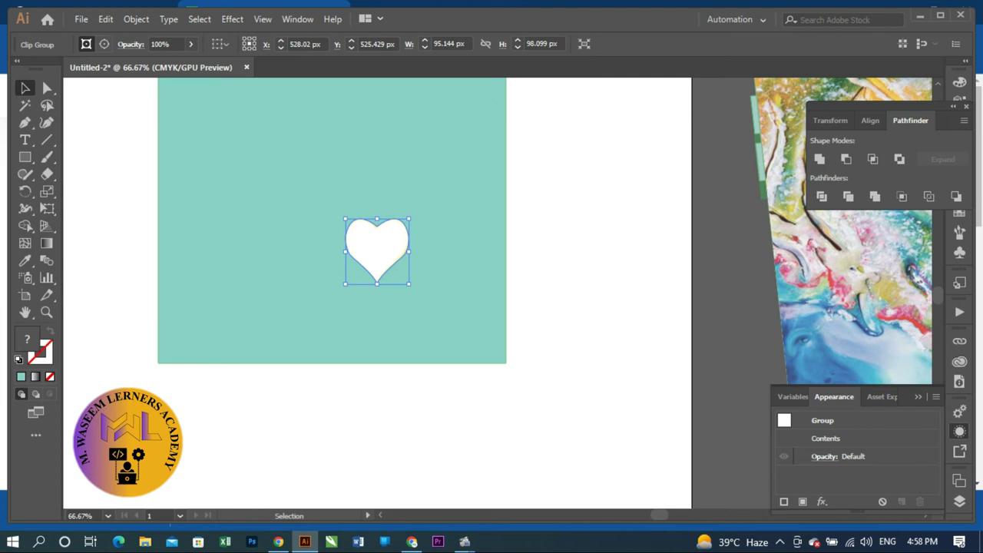
- Drag the white heart off the teal square and back, slightly lower and to the right
click(434, 484)
click(497, 227)
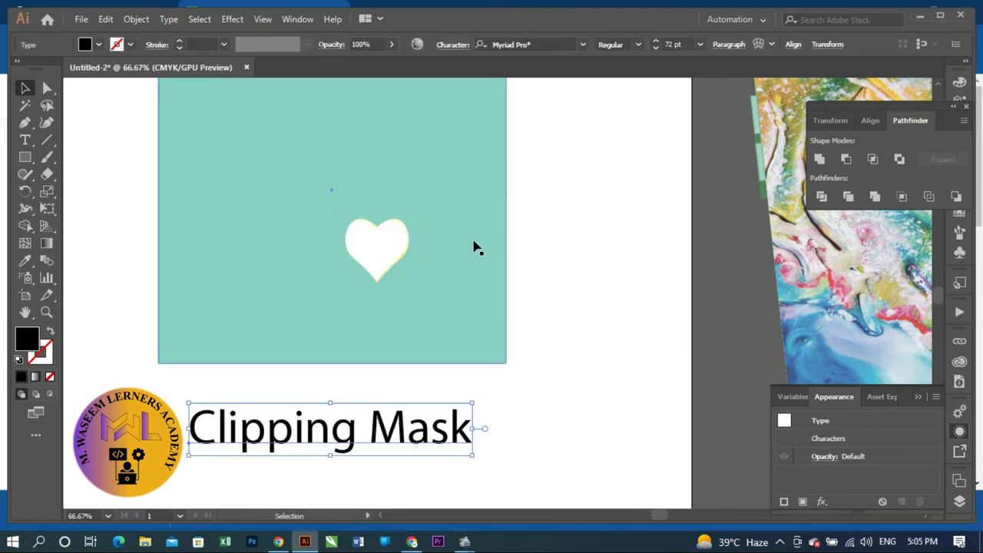
click(539, 227)
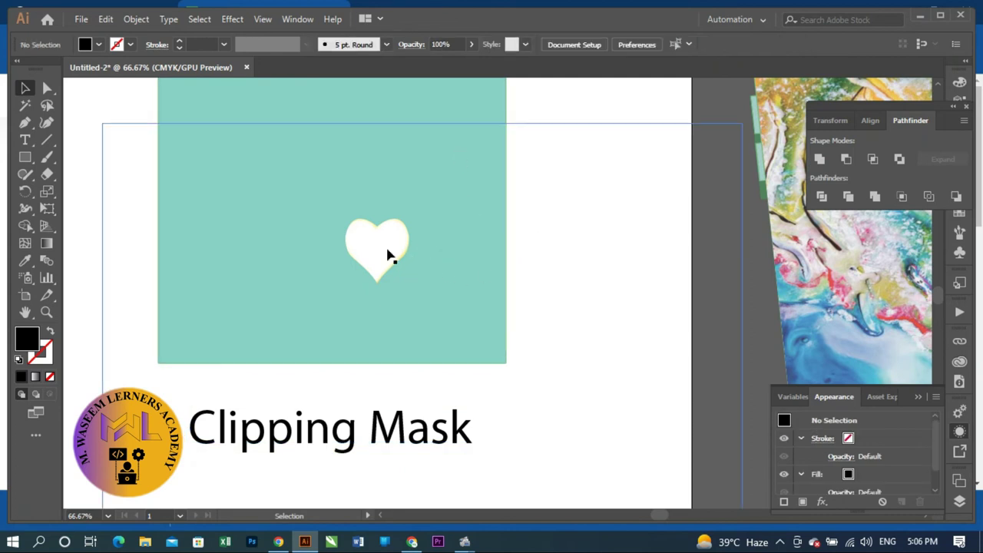
mouse_move(369, 248)
mouse_down()
mouse_move(638, 241)
mouse_move(567, 243)
mouse_up()
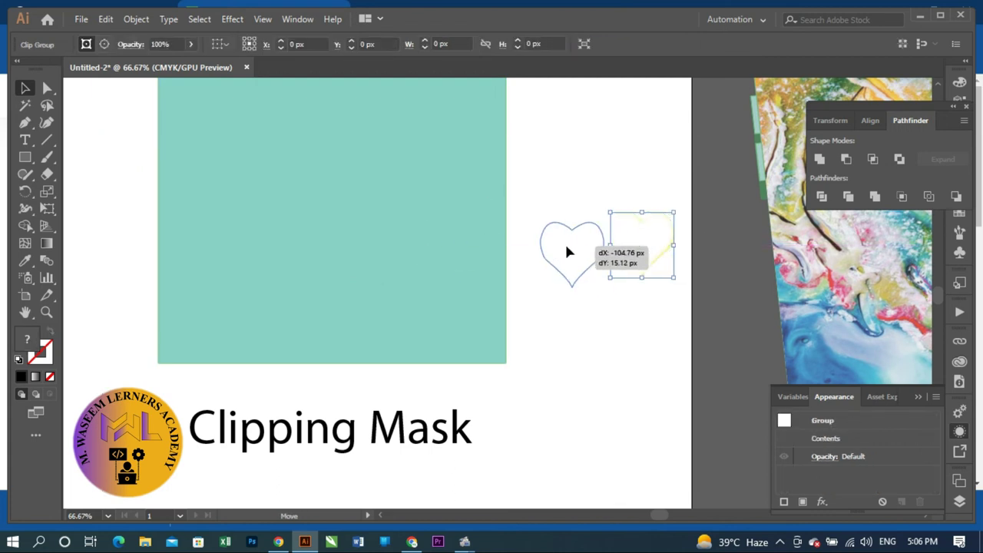
click(543, 349)
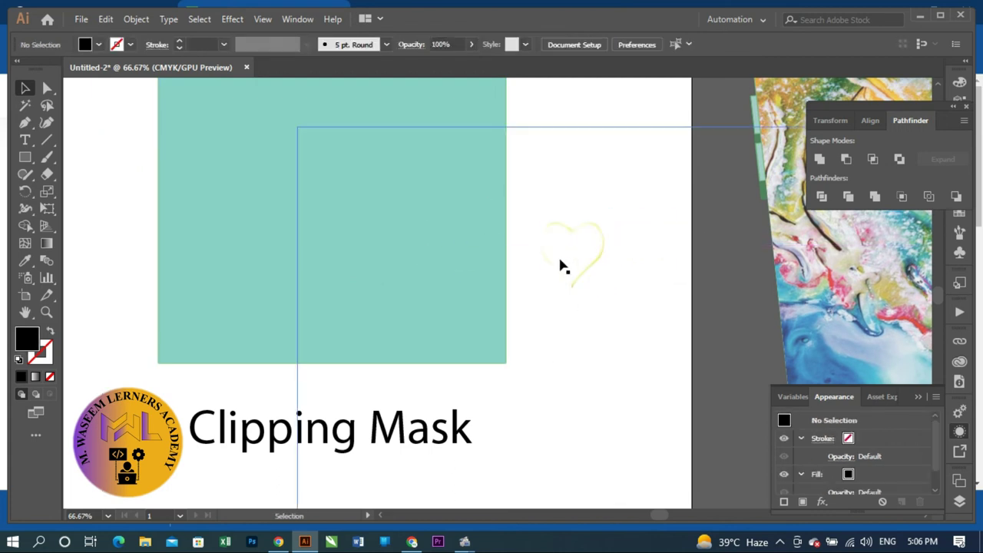
drag(560, 265, 407, 277)
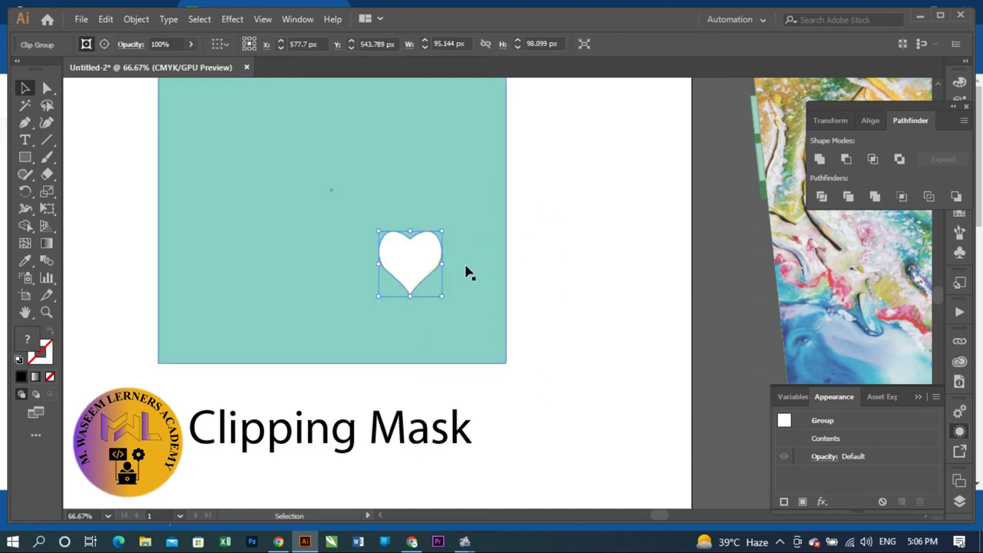
click(279, 541)
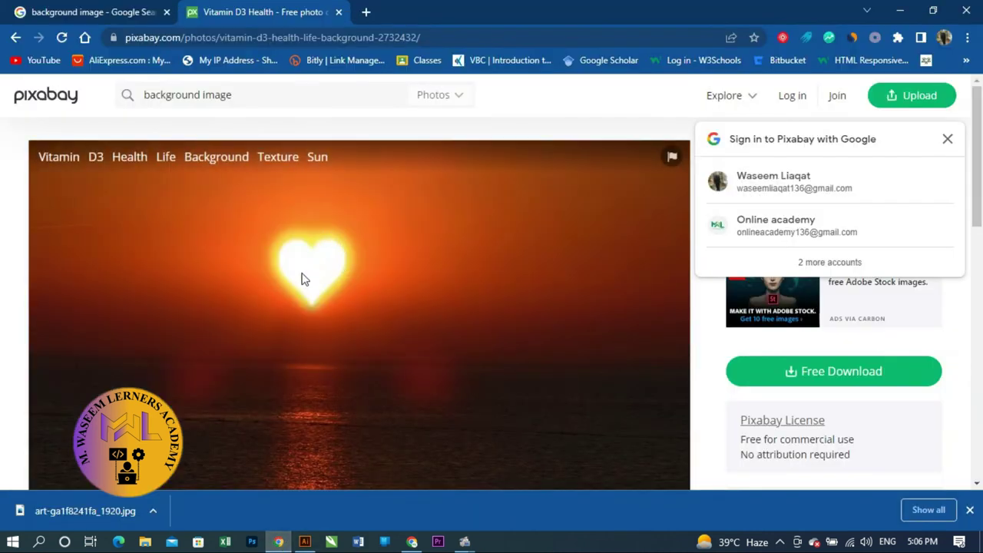
- Copy the Pixabay heart-sunset photo to the clipboard and return to Illustrator
scroll(340, 310, down, 4)
right_click(357, 207)
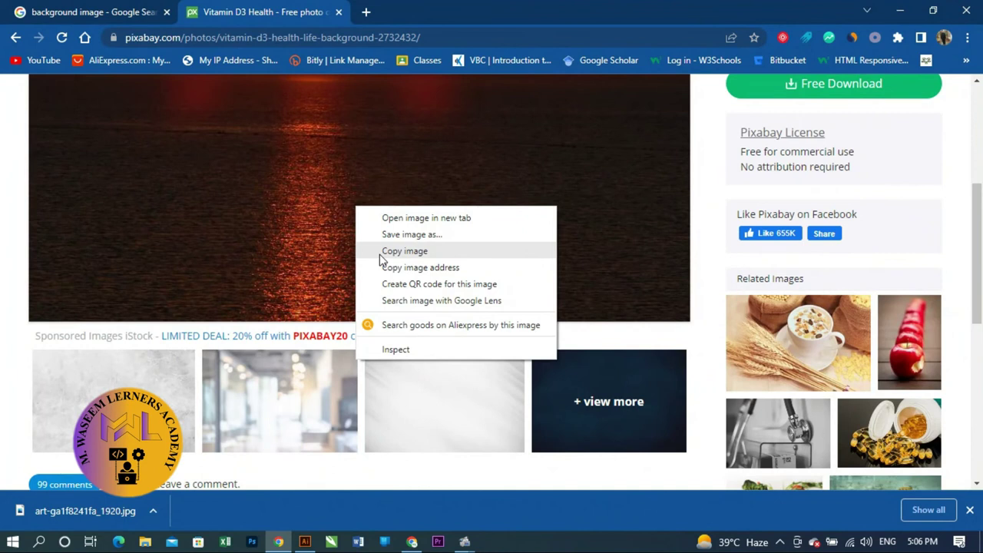
click(381, 254)
click(304, 542)
click(323, 218)
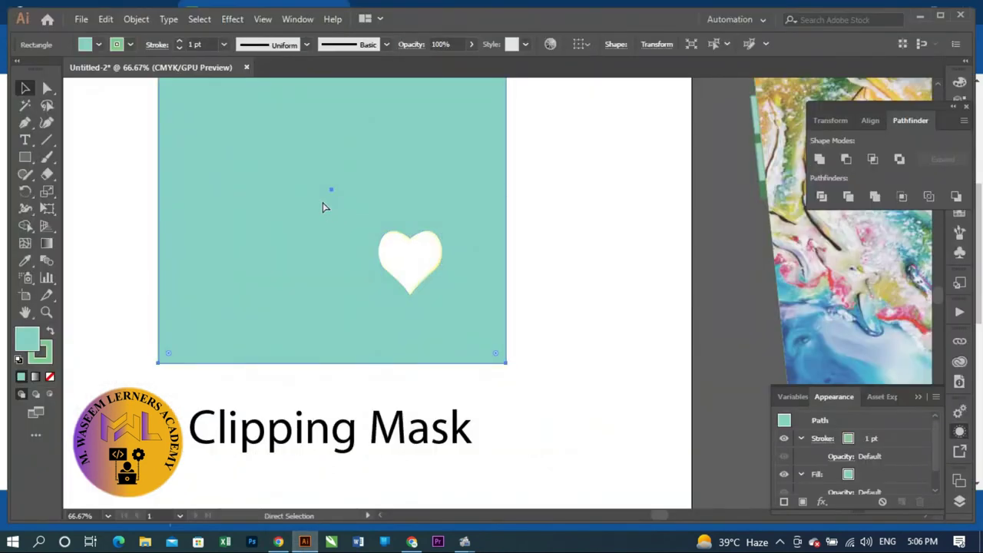
- Paste the sunset photo and position it over the teal square
key(ctrl+v)
drag(292, 235, 212, 222)
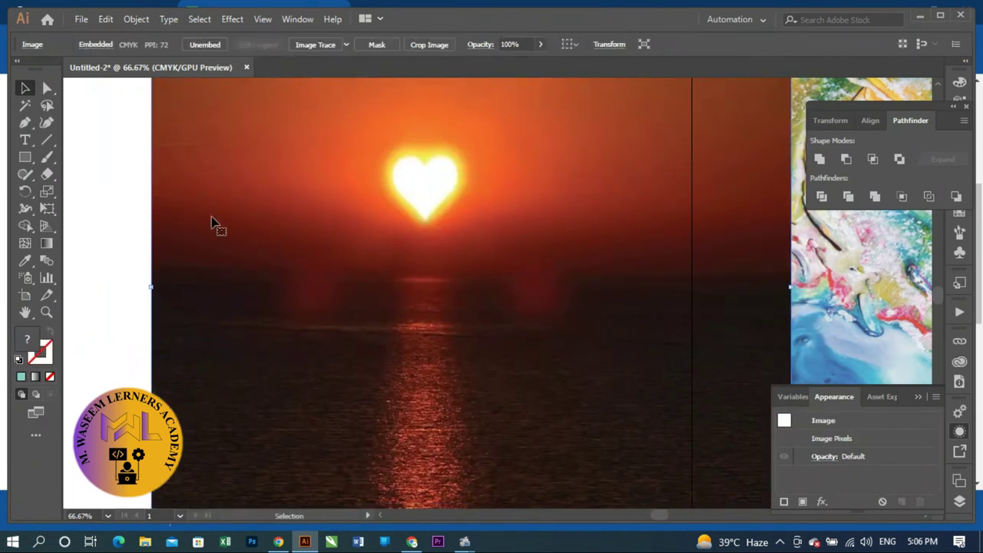
scroll(185, 212, down, 1)
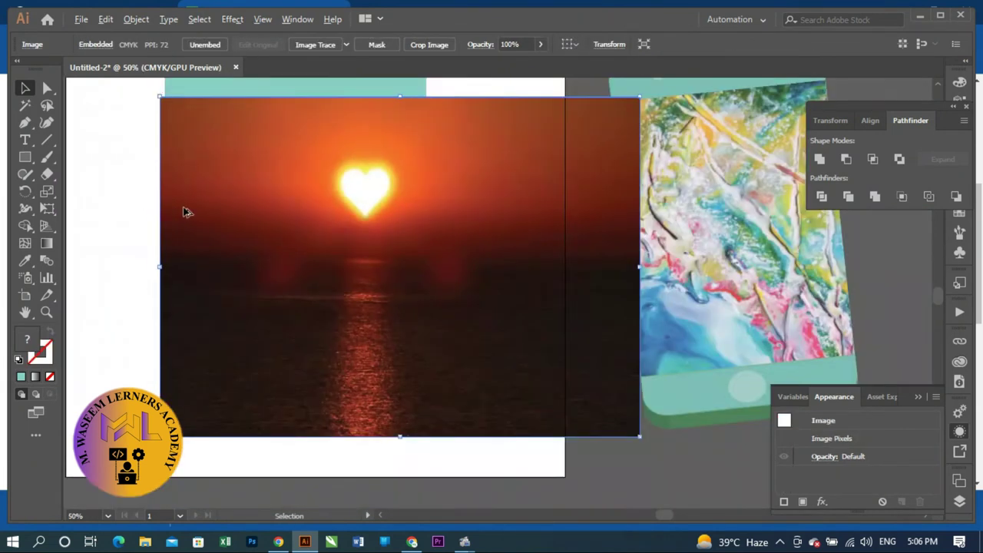
mouse_move(241, 226)
mouse_down()
mouse_move(258, 222)
mouse_move(220, 219)
mouse_up()
scroll(261, 207, up, 2)
- Attempt Make Clipping Mask, dismiss the error, and send the selection one step backward
right_click(222, 229)
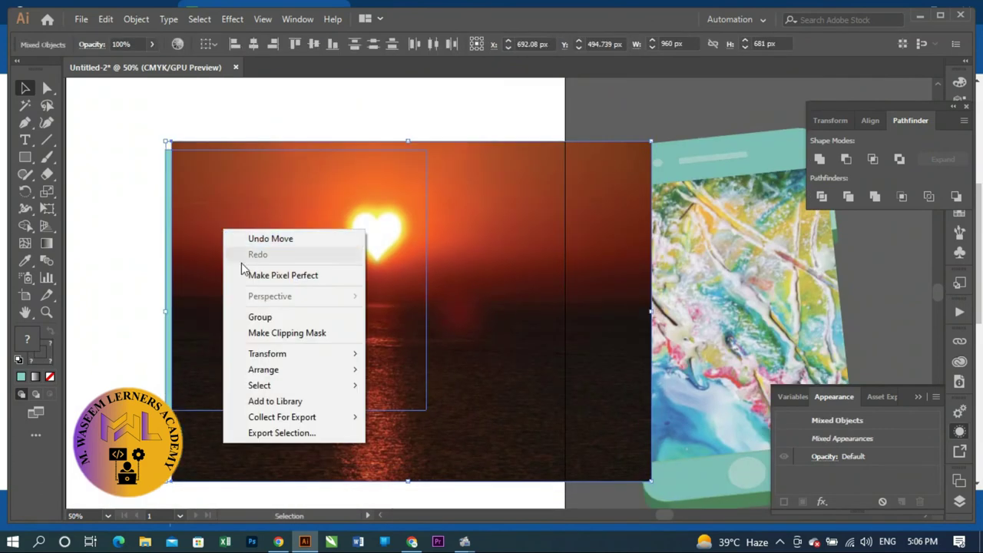
click(260, 333)
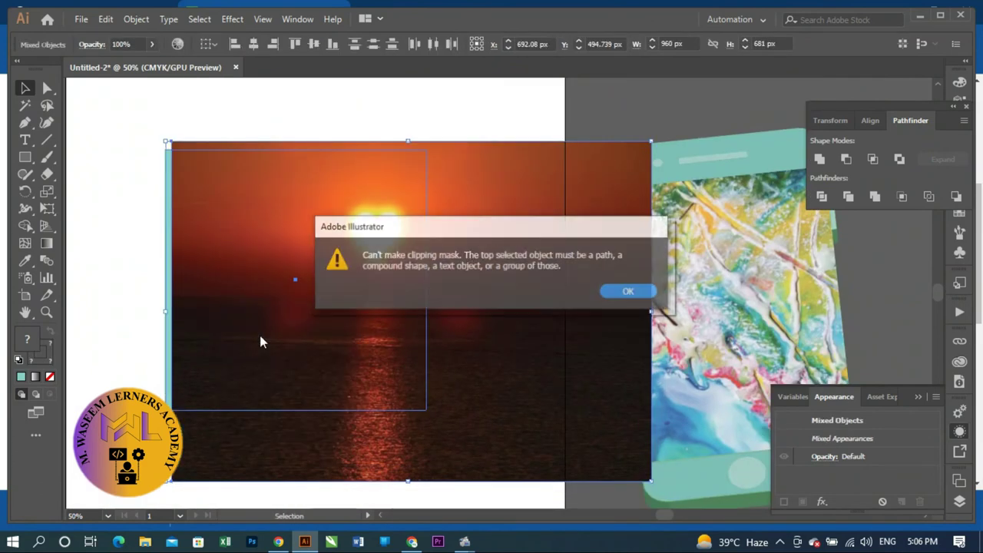
click(627, 290)
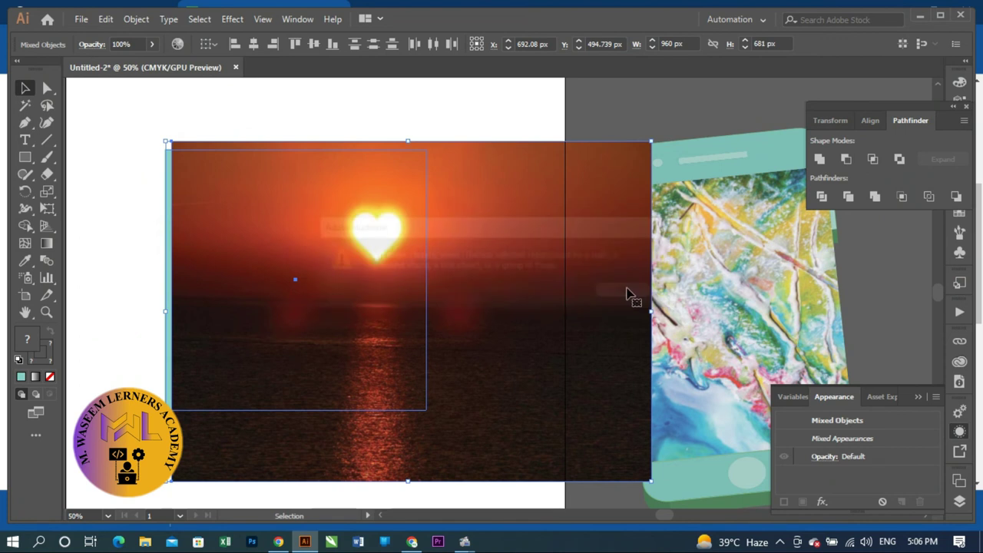
right_click(451, 212)
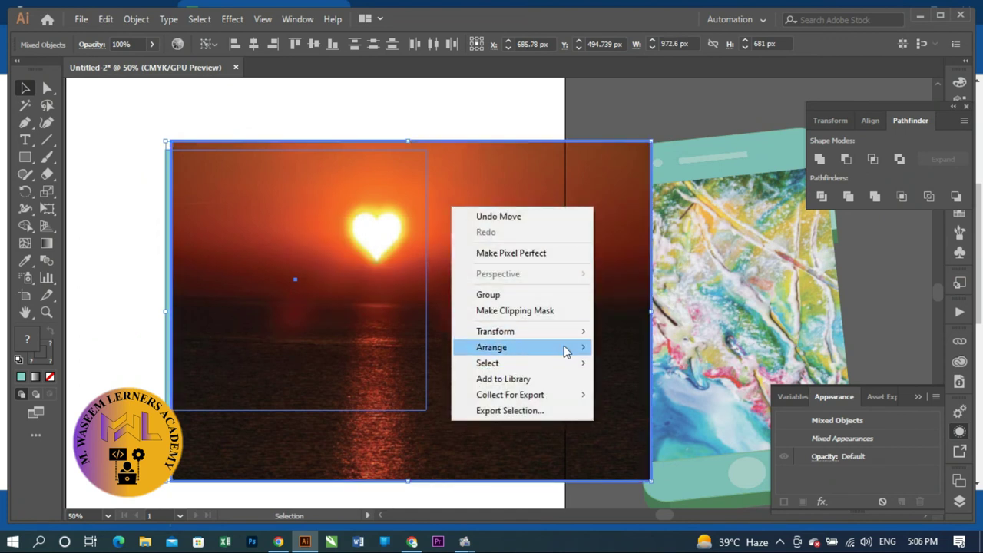
mouse_move(522, 347)
click(624, 379)
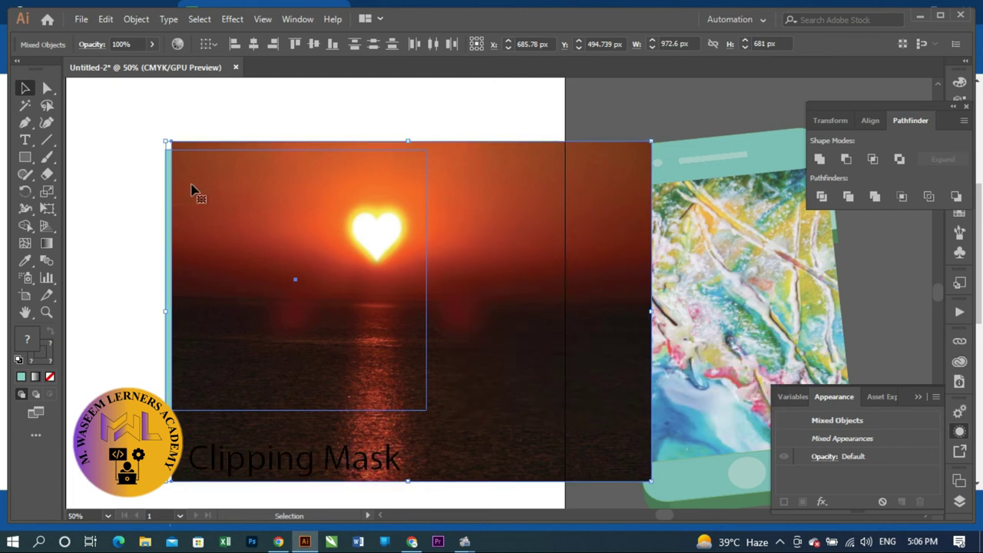
- Select the teal square and photo together and retry the clipping mask, which fails again
click(141, 164)
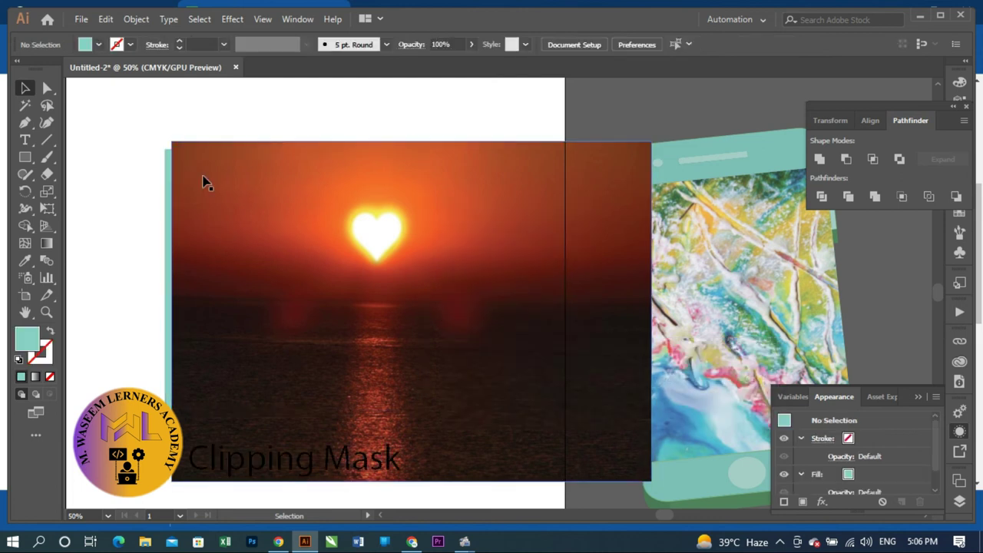
click(169, 192)
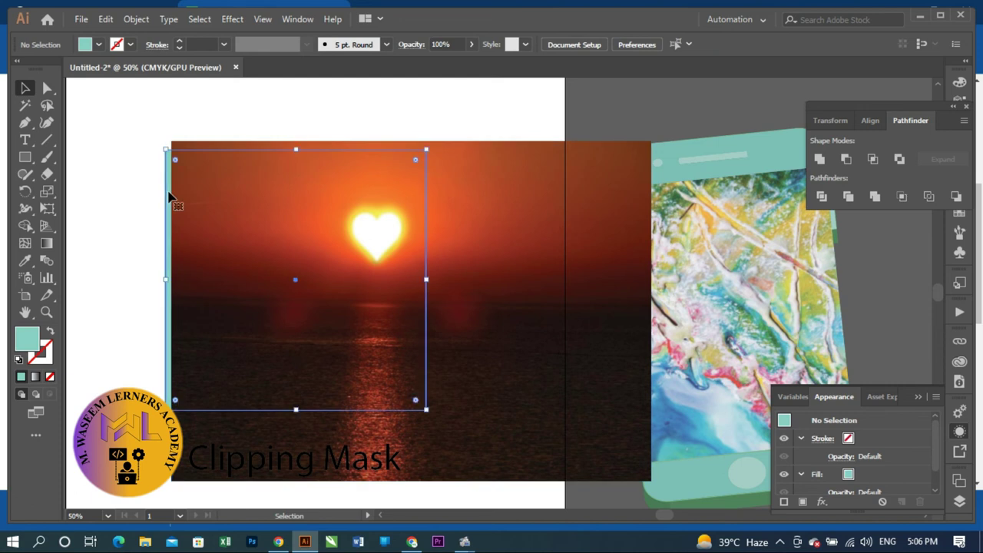
shift+click(458, 217)
right_click(457, 212)
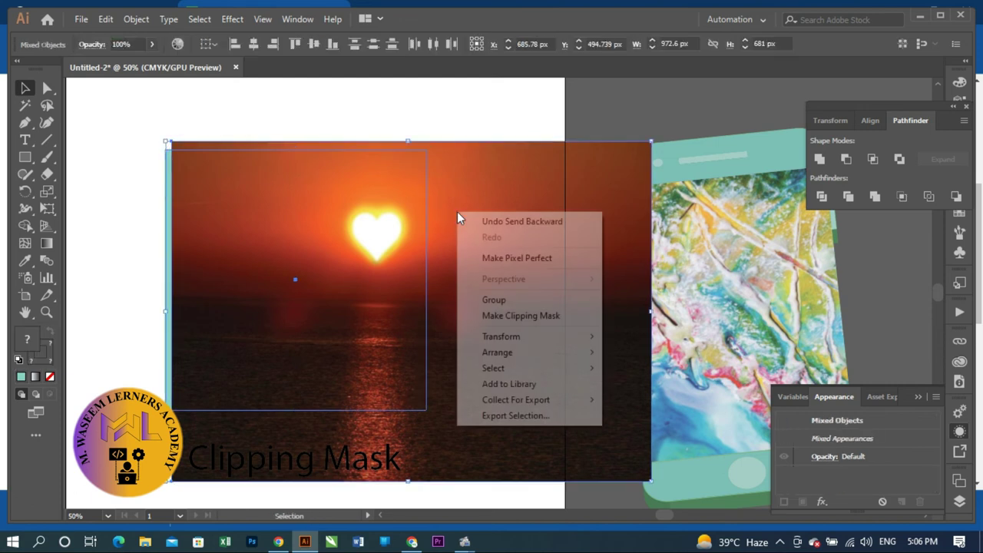
click(486, 315)
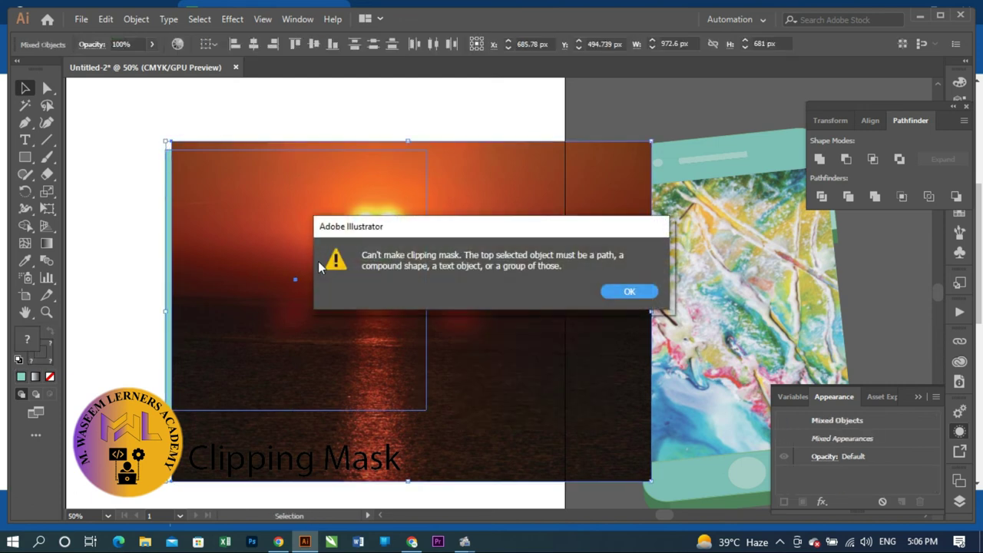
click(622, 290)
- Nudge the photo, select it with both rectangles, and retry the clipping mask unsuccessfully
click(453, 118)
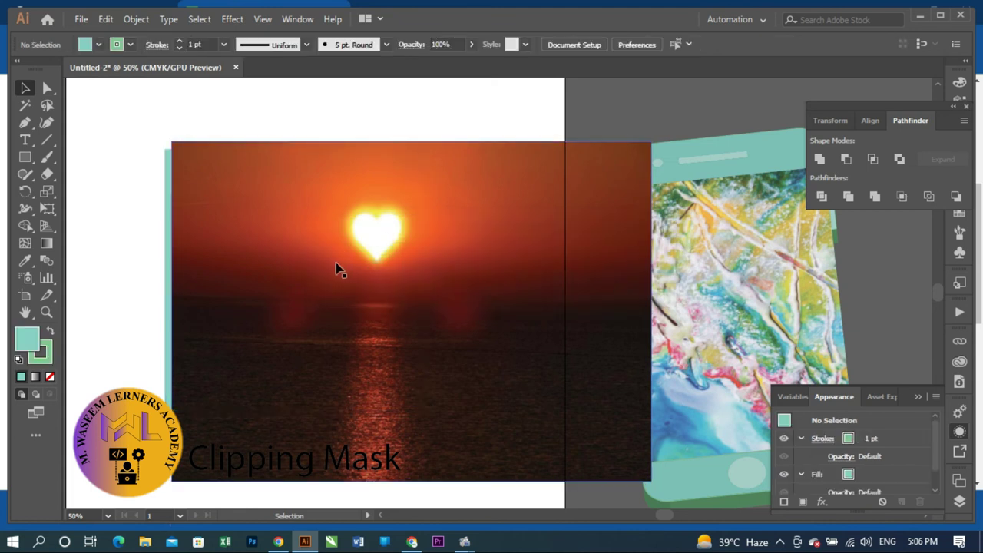
mouse_move(374, 261)
mouse_down()
mouse_move(401, 299)
mouse_move(387, 299)
mouse_up()
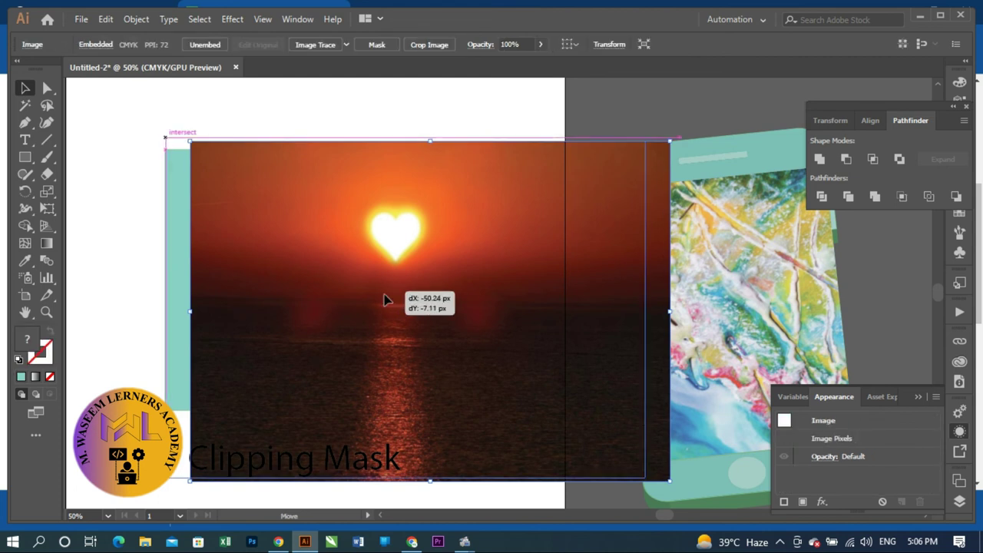
drag(146, 229, 226, 247)
right_click(226, 248)
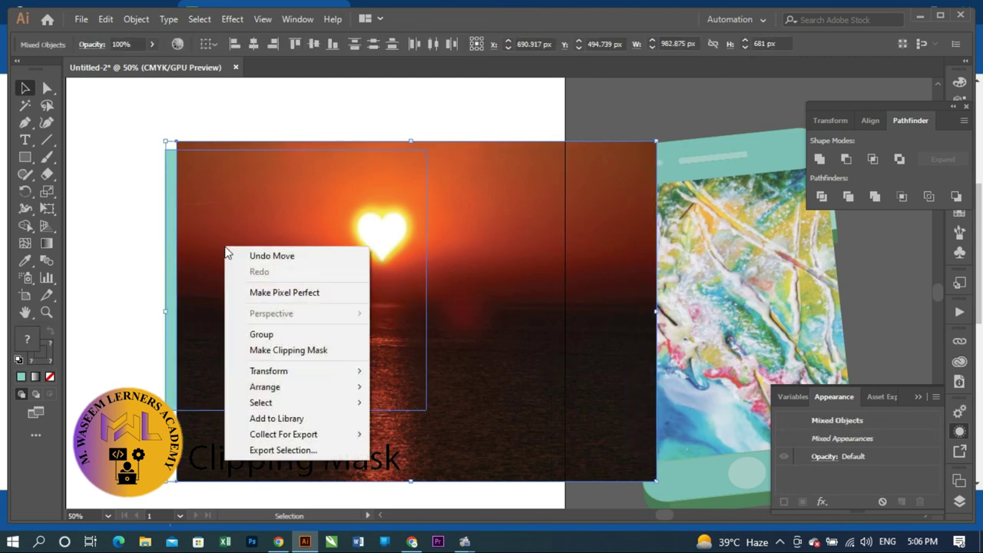
click(274, 352)
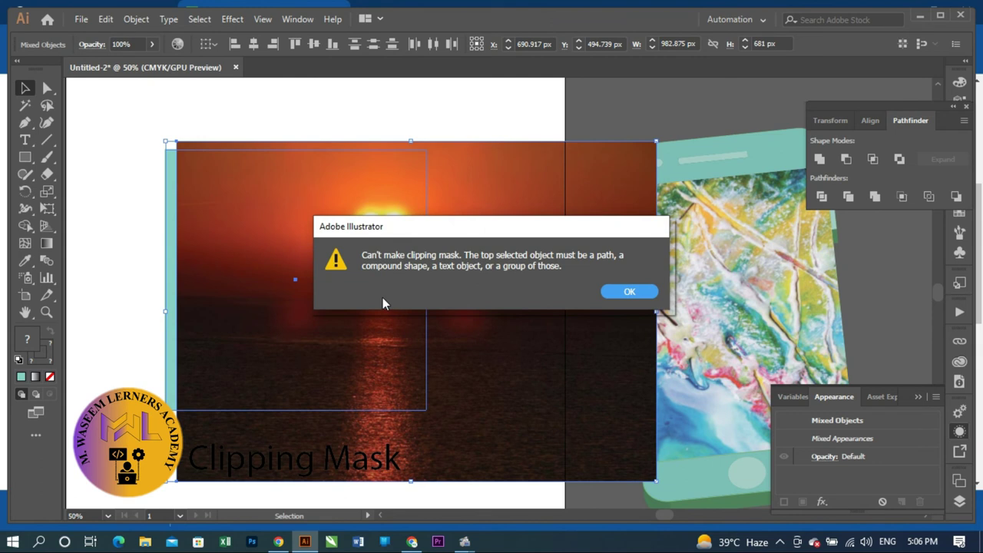
click(627, 293)
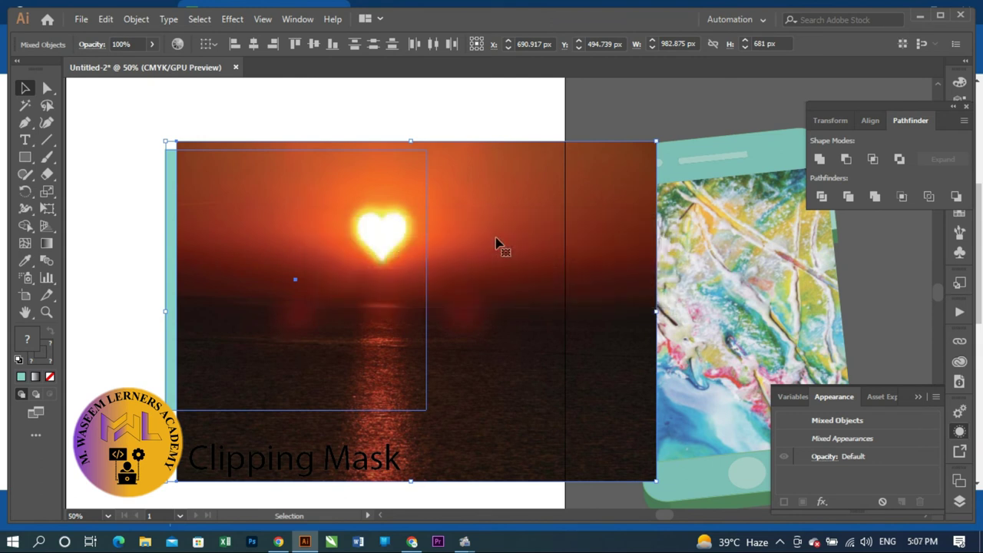
- Bring the teal rectangle to front and clip the sunset photo to it
right_click(173, 221)
click(158, 290)
right_click(169, 284)
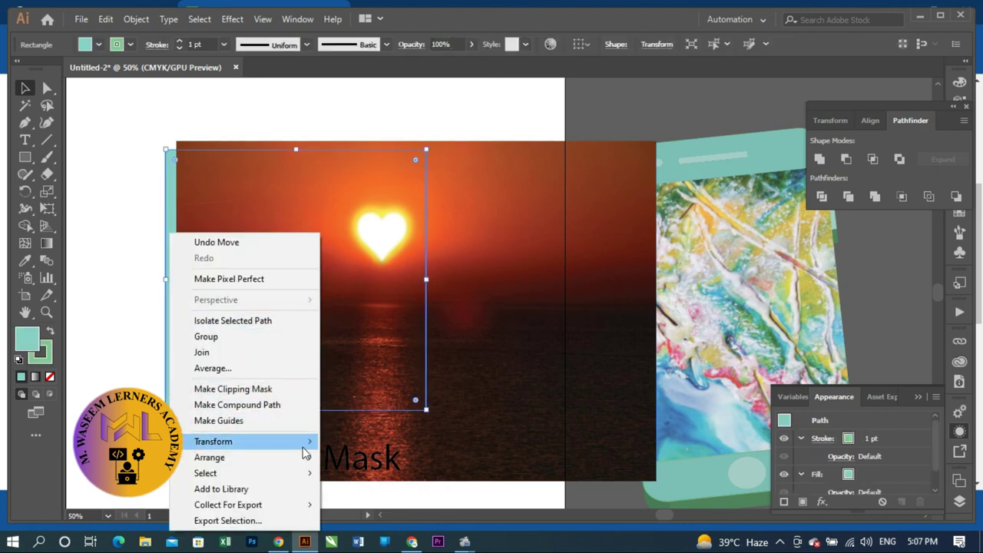
mouse_move(209, 457)
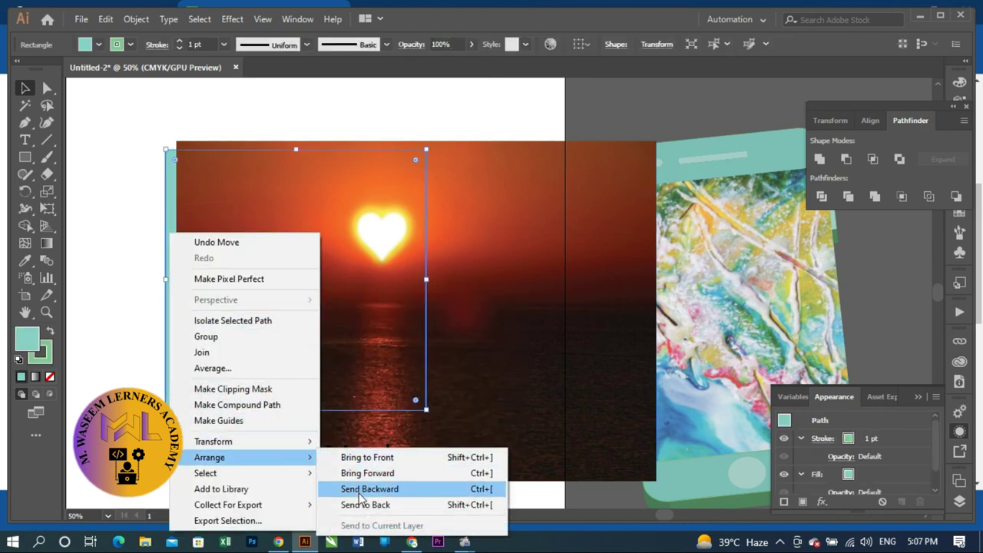
click(375, 458)
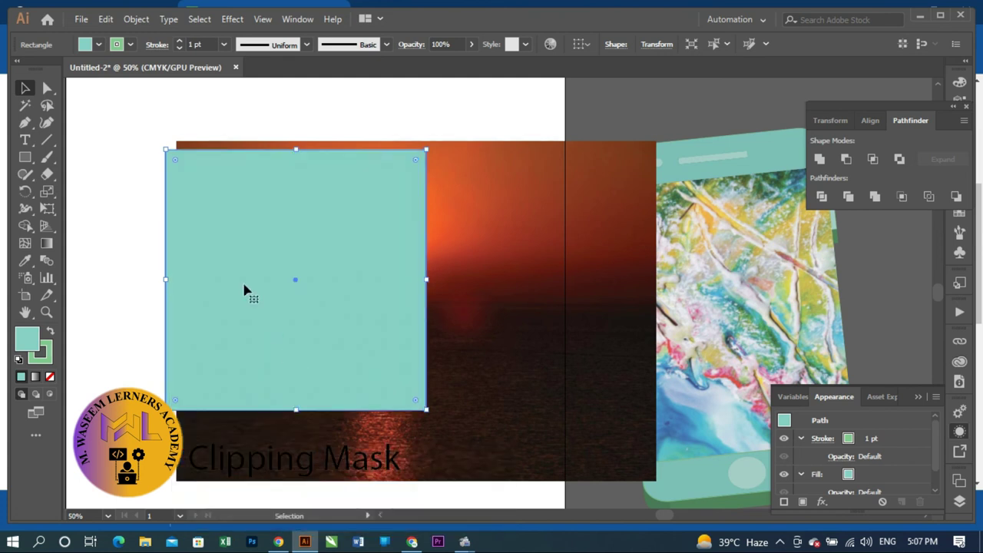
right_click(261, 167)
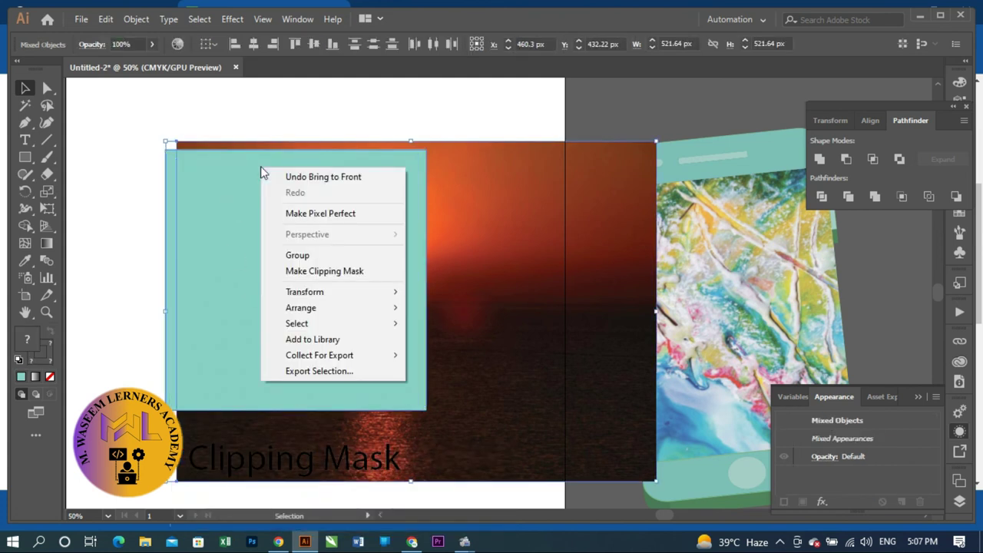
click(309, 273)
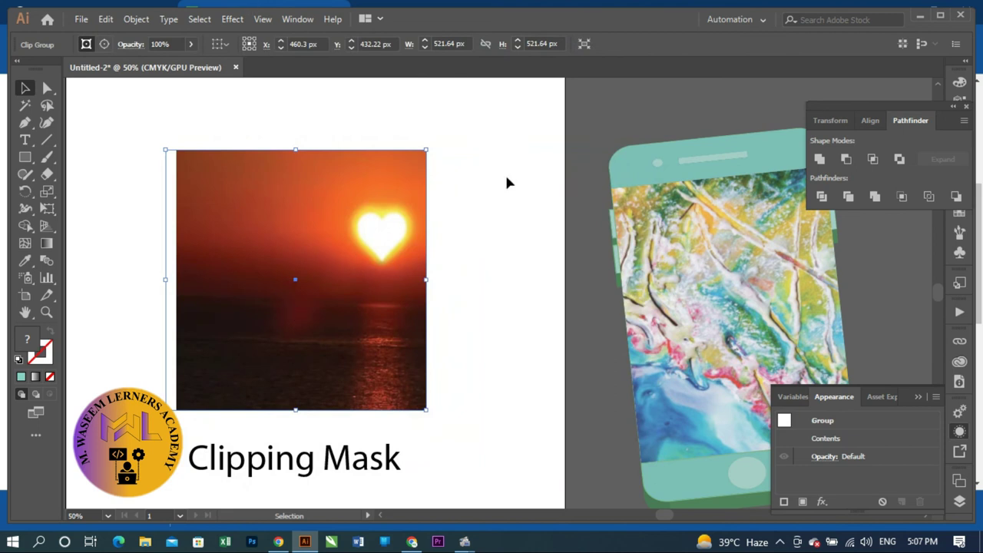
- Reposition the clipped sunset photo toward the upper right
click(493, 343)
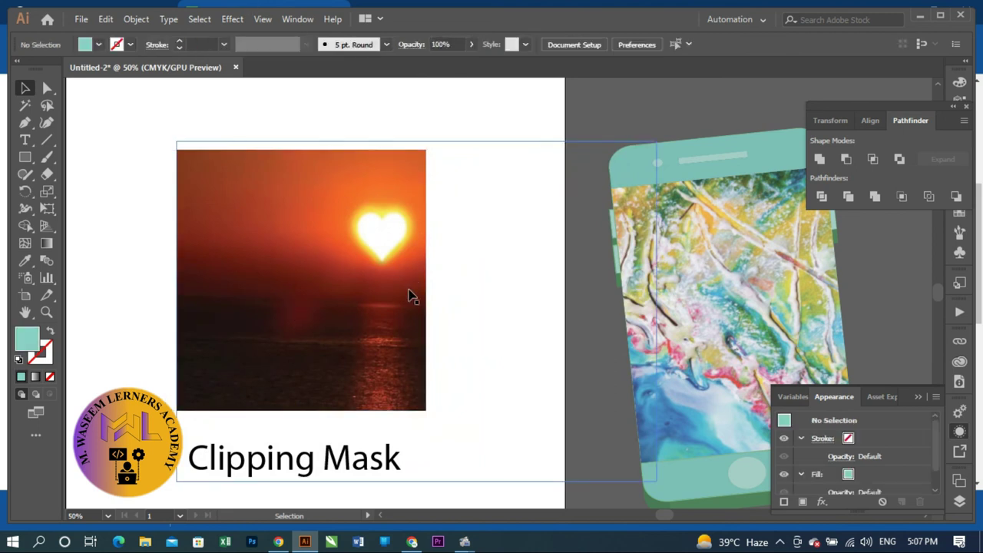
mouse_move(412, 242)
mouse_down()
mouse_move(314, 197)
mouse_move(417, 237)
mouse_up()
click(504, 272)
drag(357, 321, 479, 227)
click(292, 338)
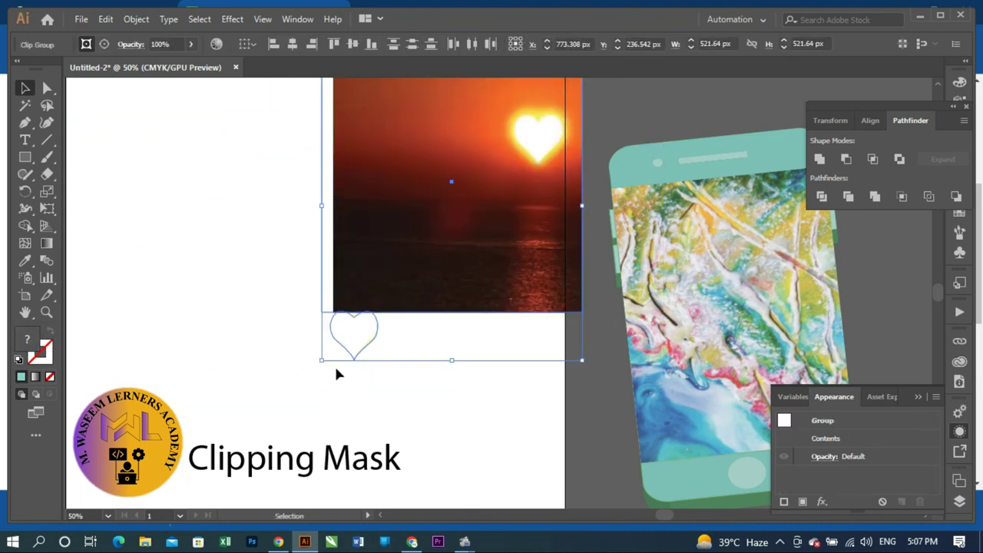
- Place the heart outline over the photo's upper-left area and shift the photo up-right
click(219, 318)
drag(340, 345, 384, 199)
drag(419, 254, 283, 323)
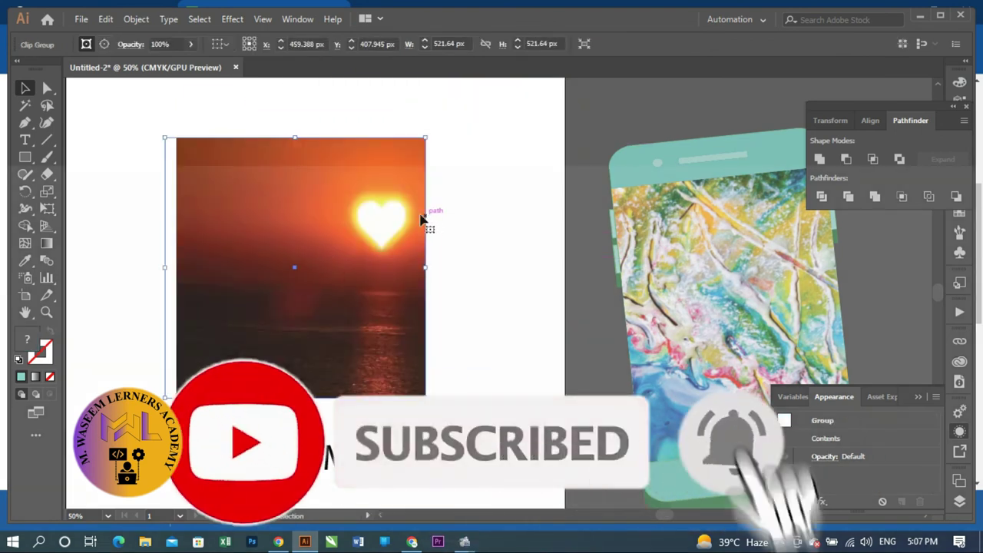
drag(368, 217, 554, 169)
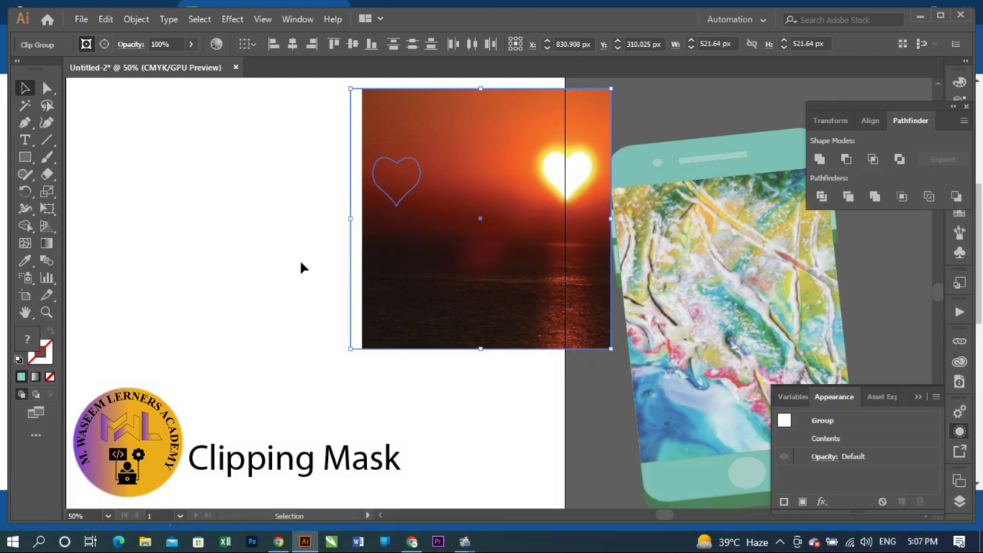
- Bring the heart in front of the photo as a white heart beside the sun
click(301, 267)
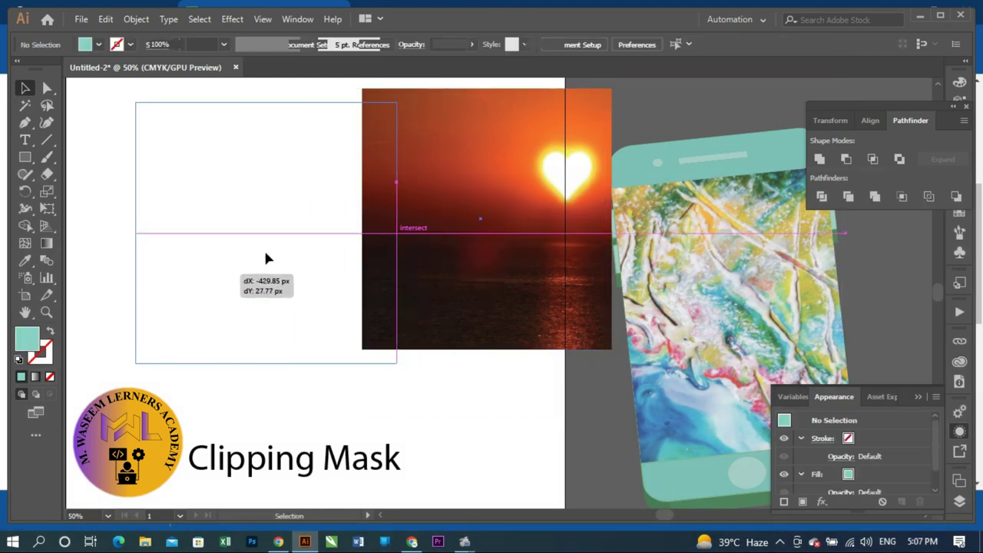
drag(429, 264, 212, 277)
drag(387, 193, 238, 218)
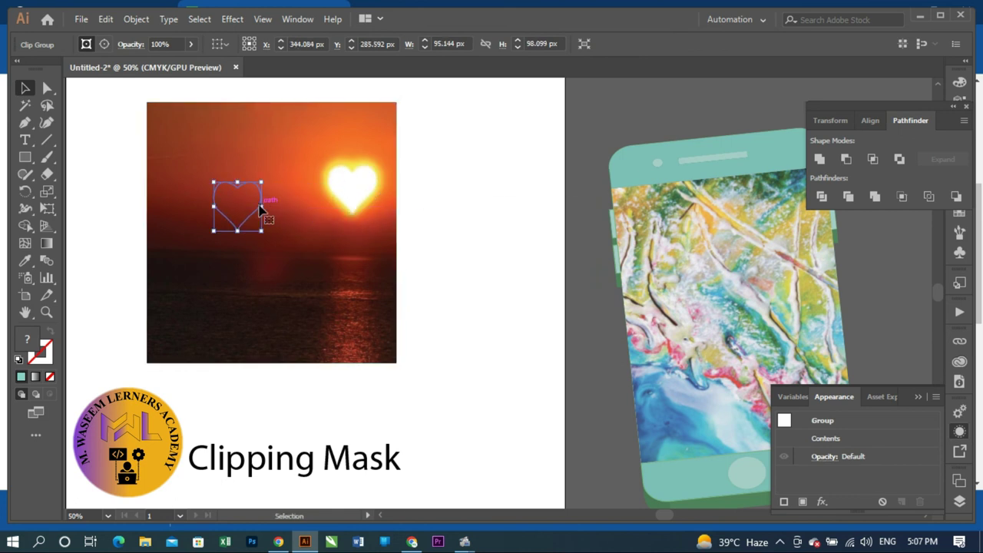
right_click(256, 209)
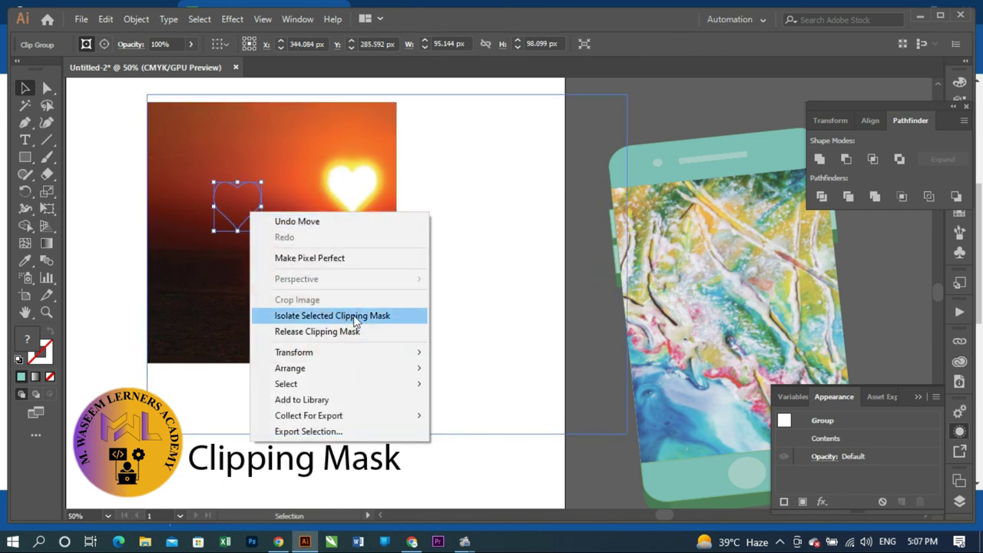
mouse_move(290, 368)
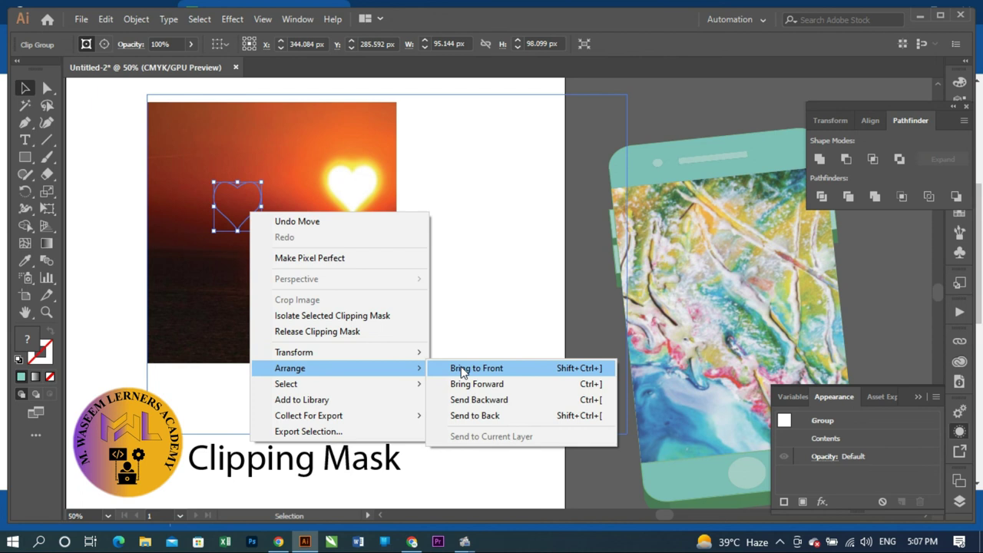
click(463, 369)
click(418, 222)
mouse_move(255, 213)
mouse_down()
mouse_move(317, 198)
mouse_move(240, 197)
mouse_up()
- Move the phone mockup group left and up onto the artboard edge
click(284, 227)
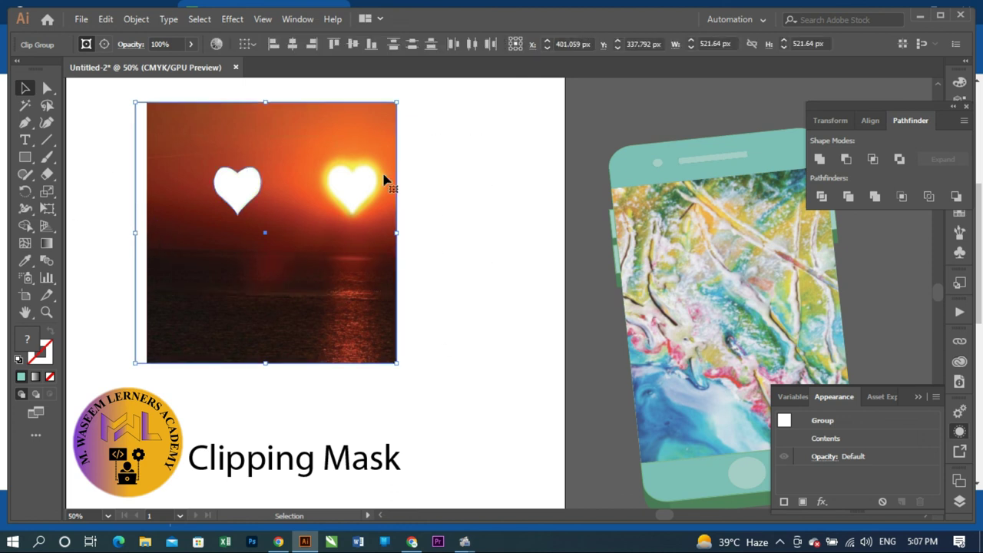
drag(625, 259, 476, 240)
click(737, 190)
- Set the phone's 3D Extrude & Bevel to 0 pt depth and rotation 39°, -3°, 3°
drag(670, 239, 623, 238)
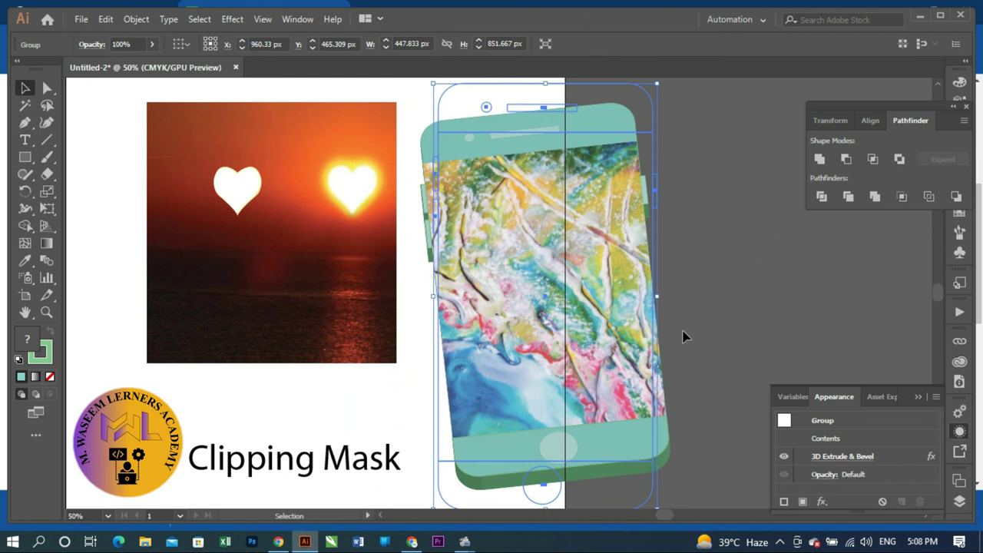
click(832, 457)
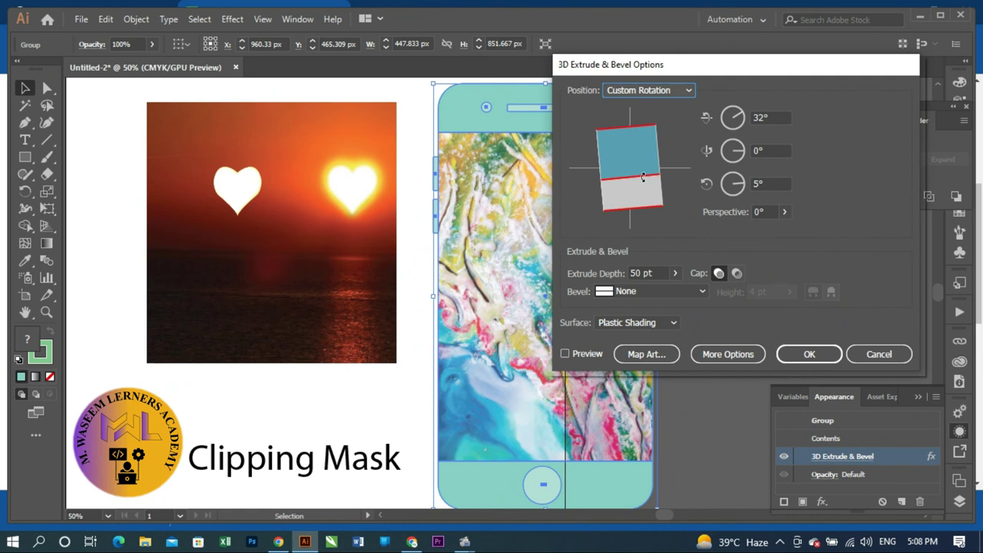
click(675, 273)
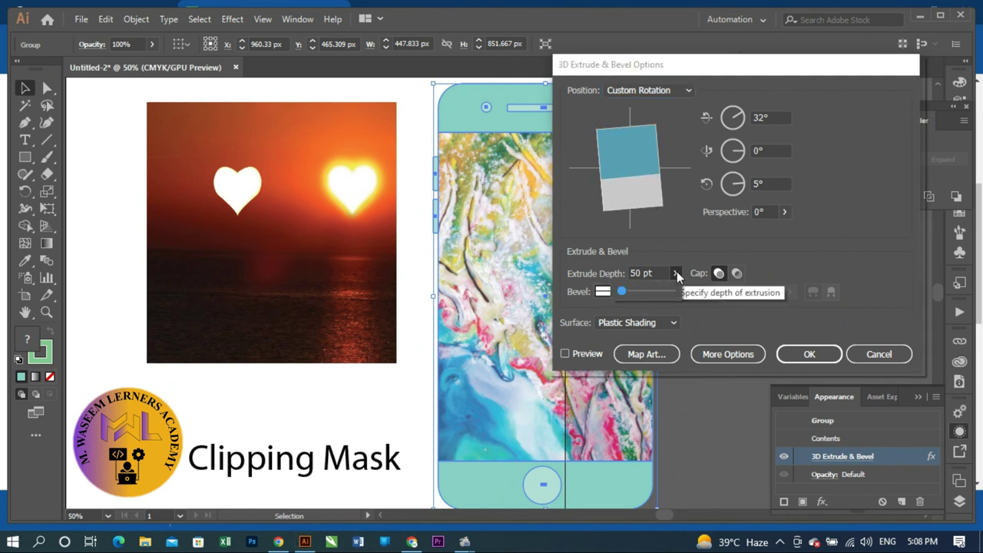
drag(629, 291, 602, 295)
click(605, 302)
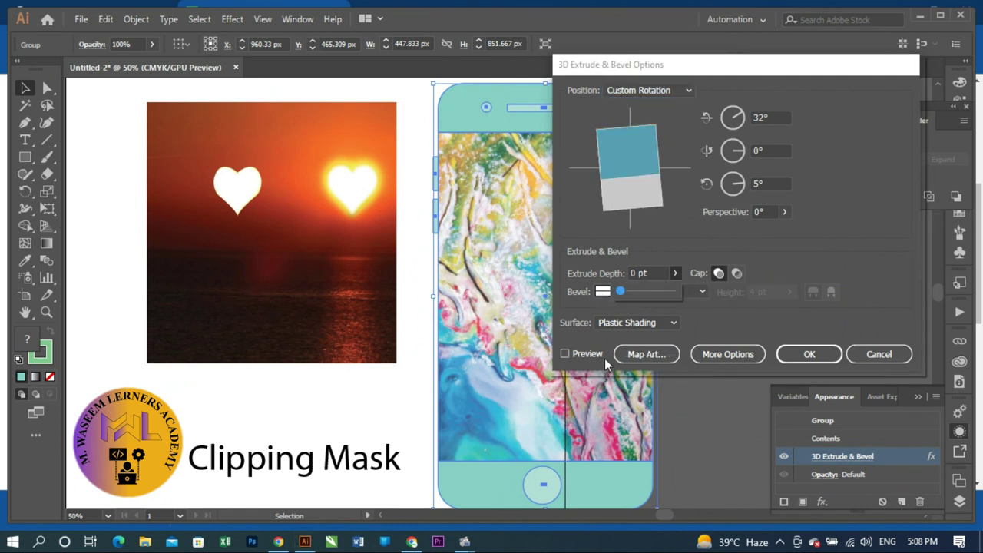
click(566, 353)
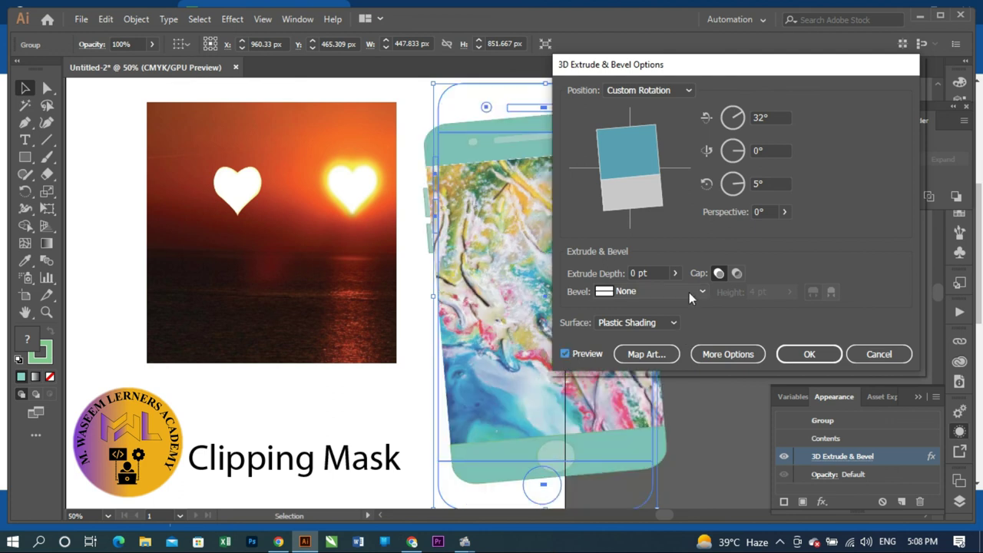
click(649, 273)
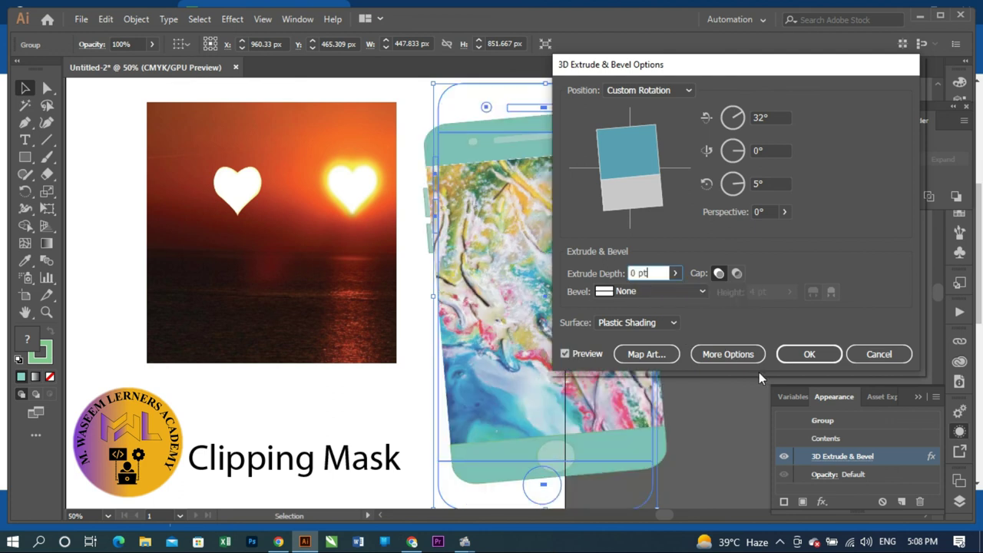
drag(622, 168, 648, 222)
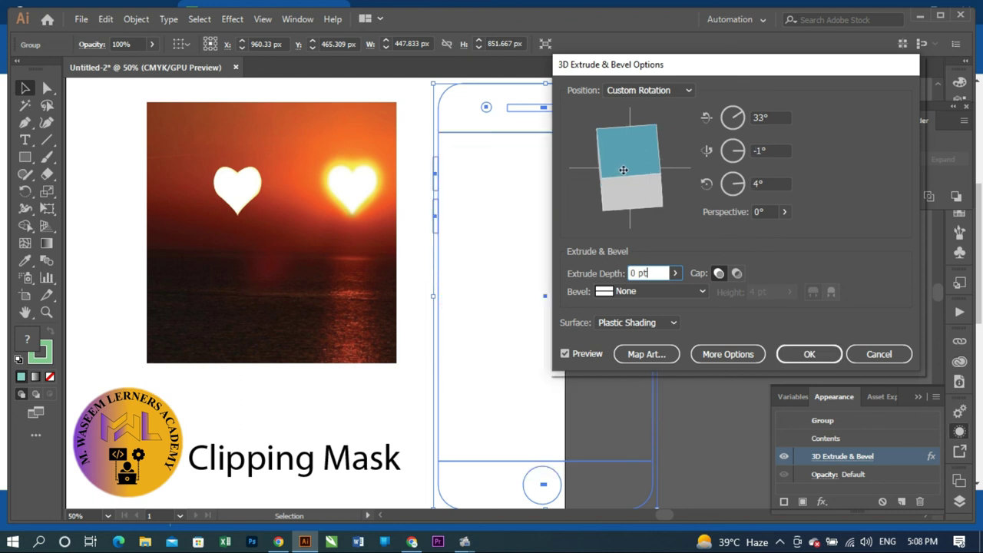
click(799, 355)
click(715, 278)
drag(586, 300, 590, 267)
- Reopen the phone's 3D Extrude & Bevel with Preview and start raising the extrusion depth
click(695, 249)
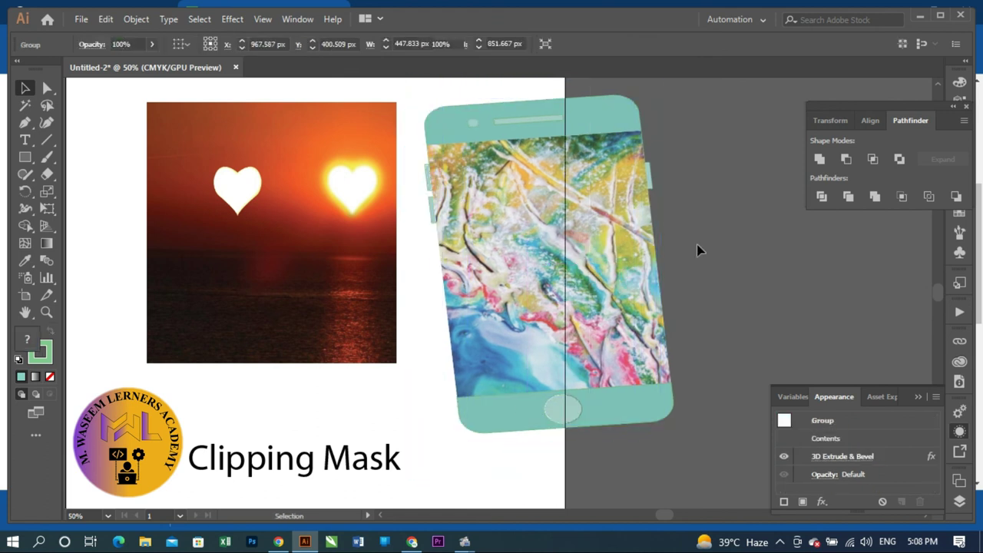
click(581, 279)
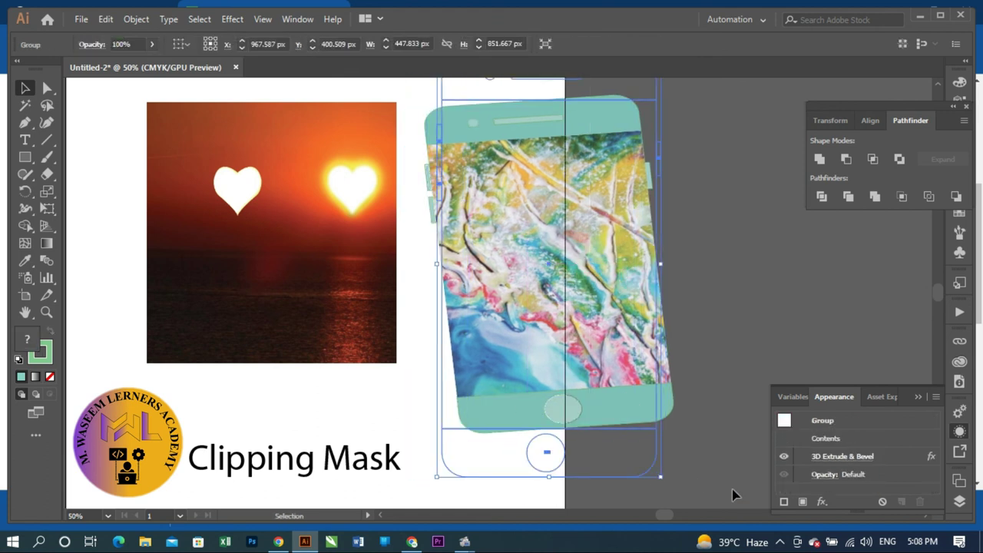
click(816, 458)
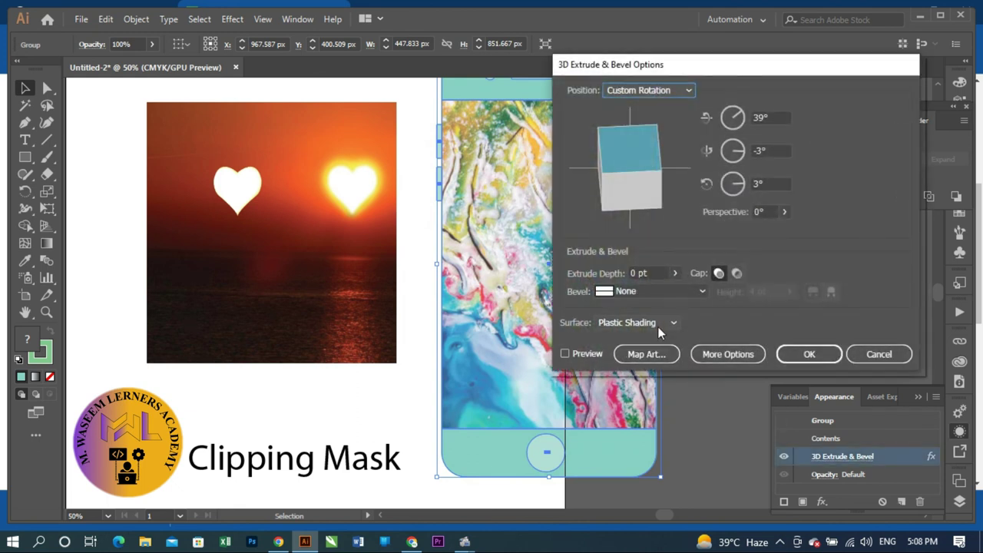
click(565, 353)
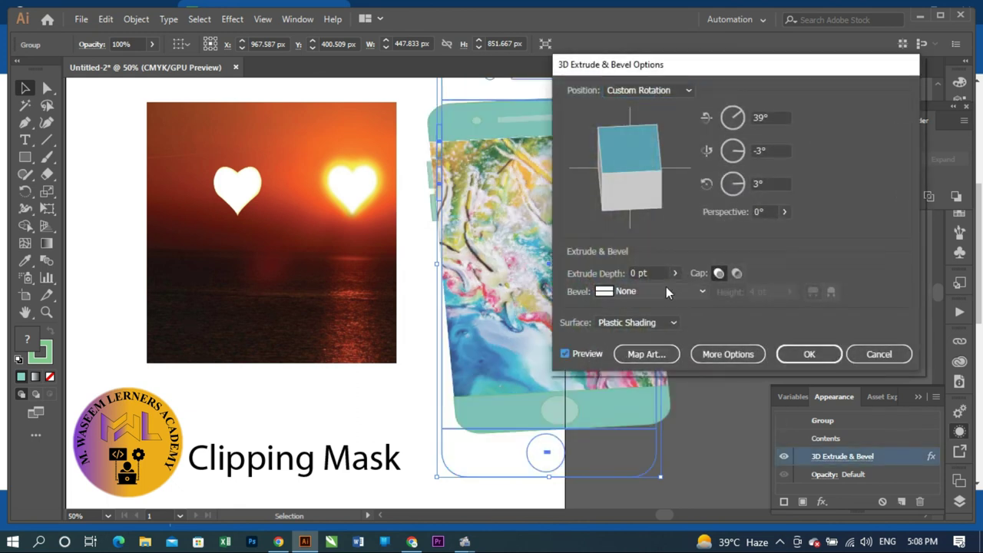
click(651, 273)
key(Up)
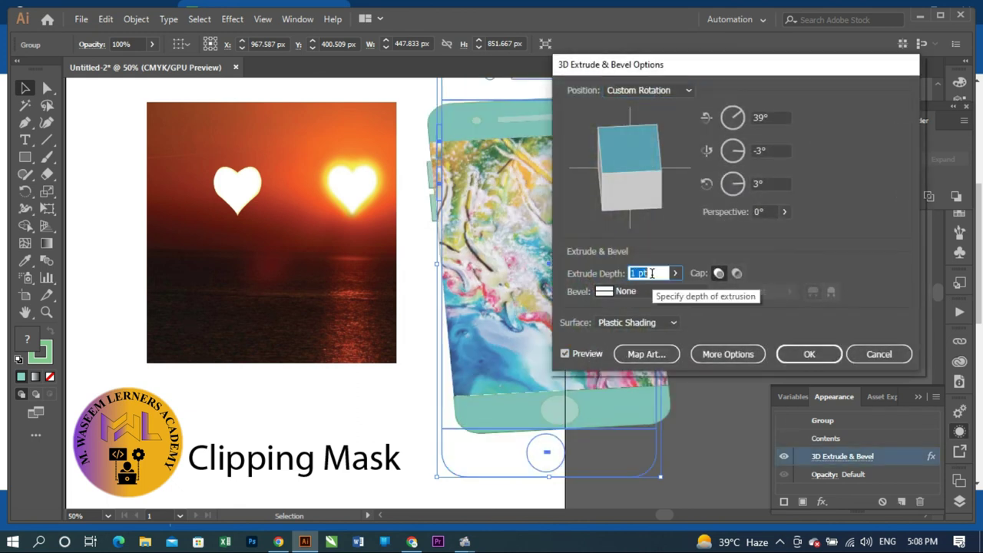
key(Up)
key(Up)
key(Up)
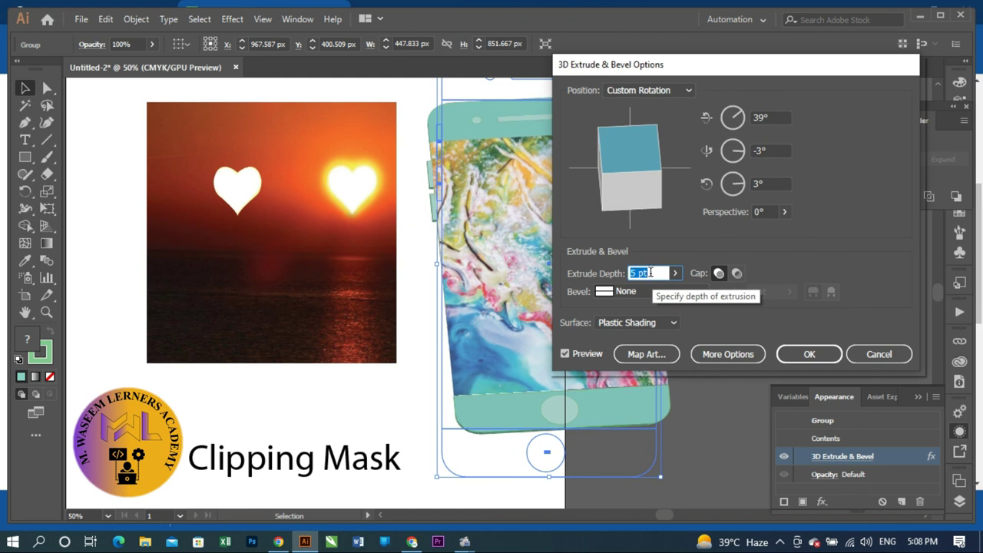
key(Up)
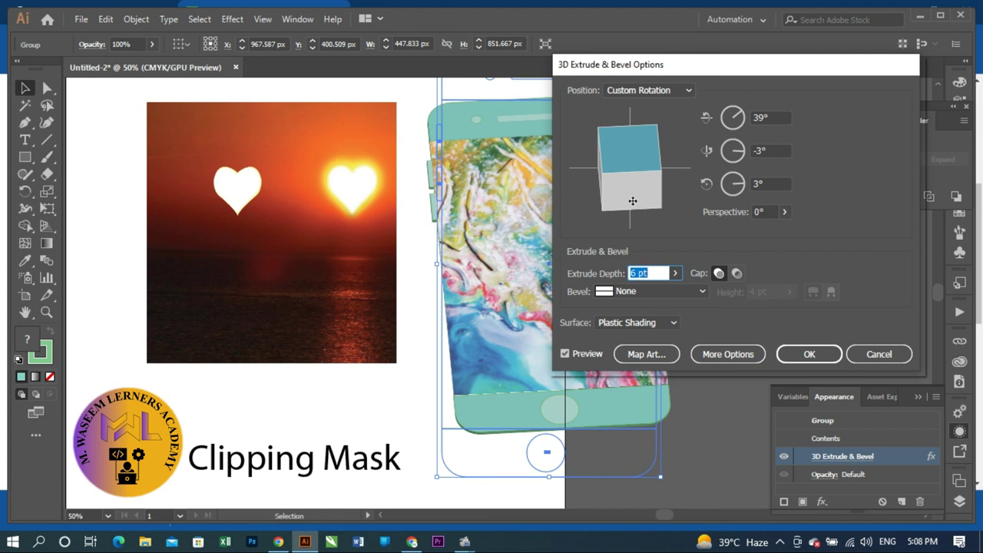
- Tilt the rotation to 40°, -6°, 5° and apply an 18 pt extrusion depth
drag(632, 200, 636, 199)
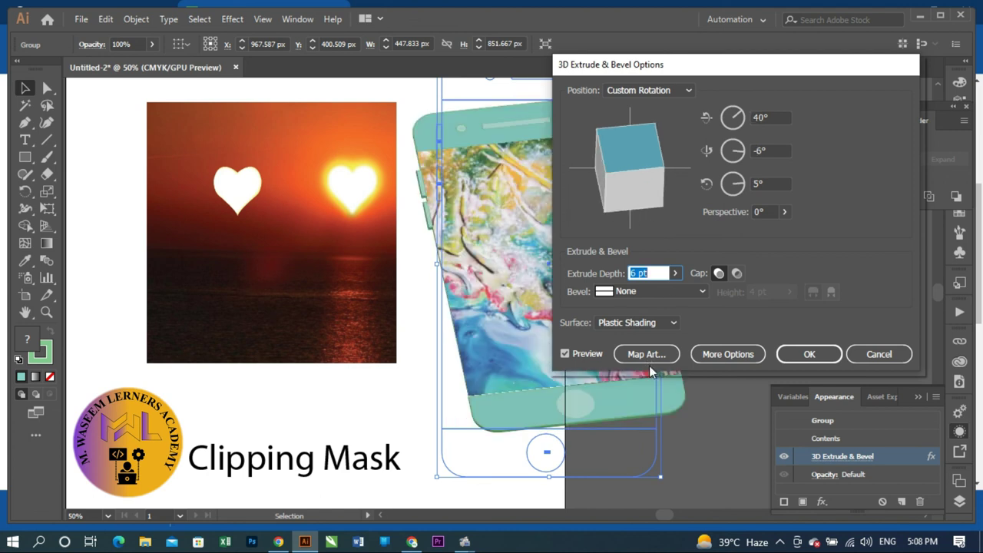
click(653, 273)
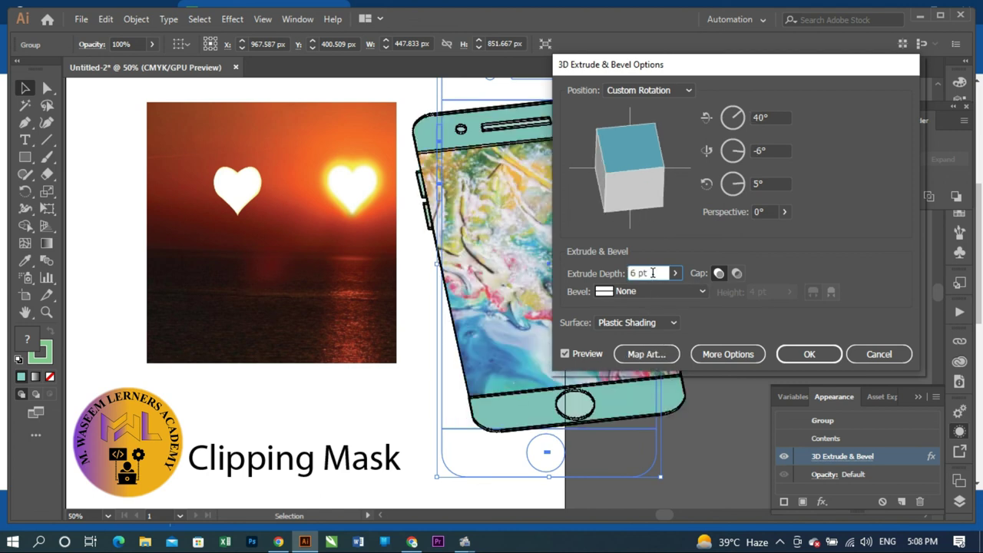
key(Up)
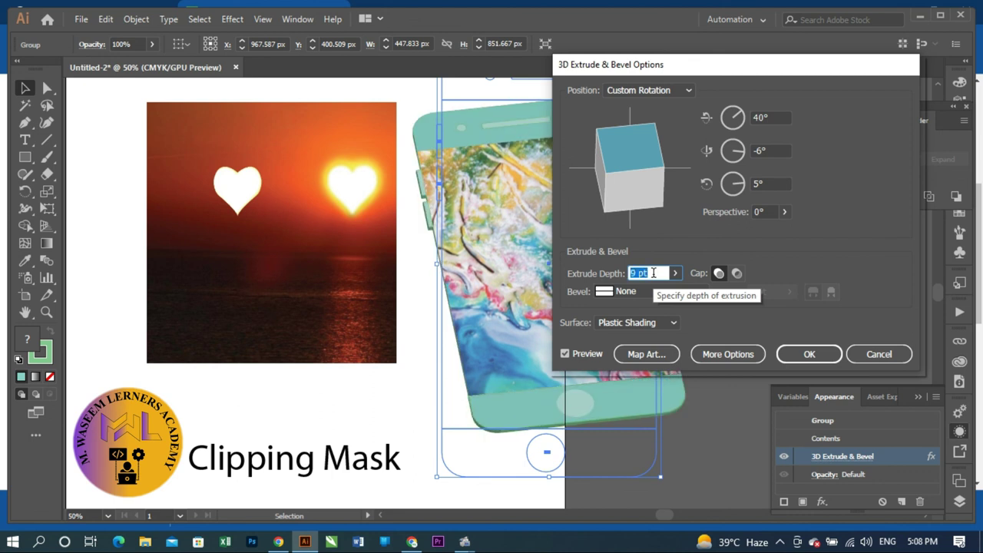
key(Up)
key(Up)
key(Up)
key(Up)
key(Up)
key(Up)
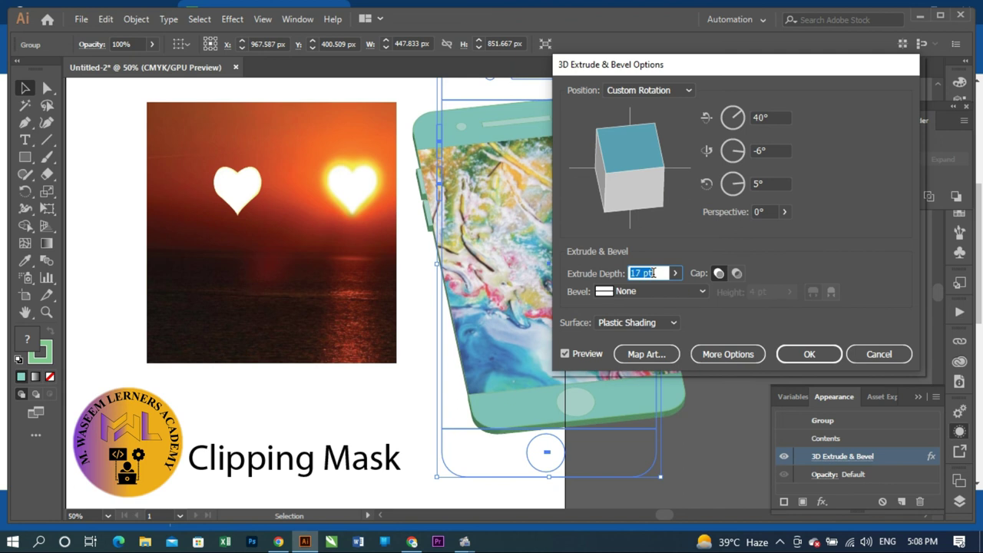
click(799, 354)
click(759, 321)
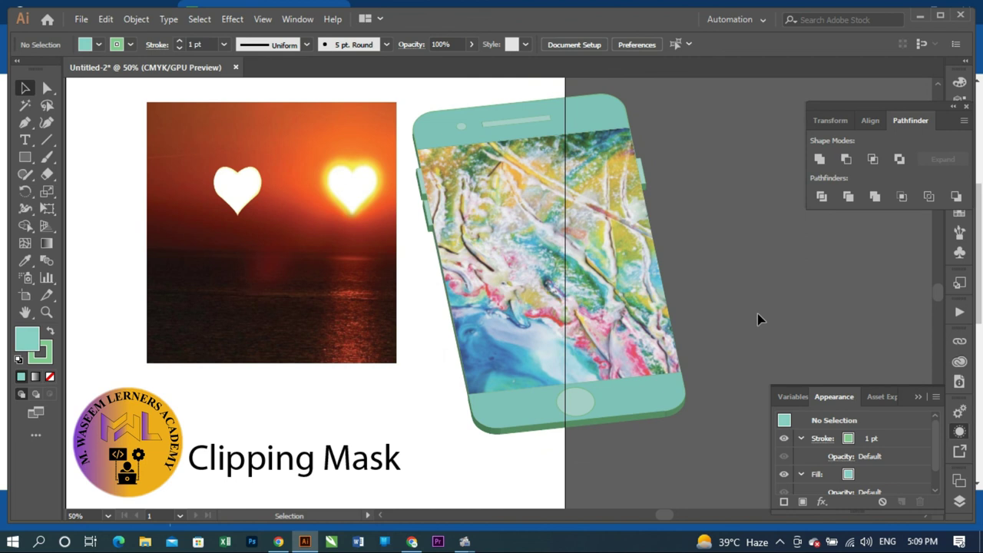
- Move the 3D phone right and slightly down to X 1063.795 px, Y 417.789 px
drag(637, 286, 686, 300)
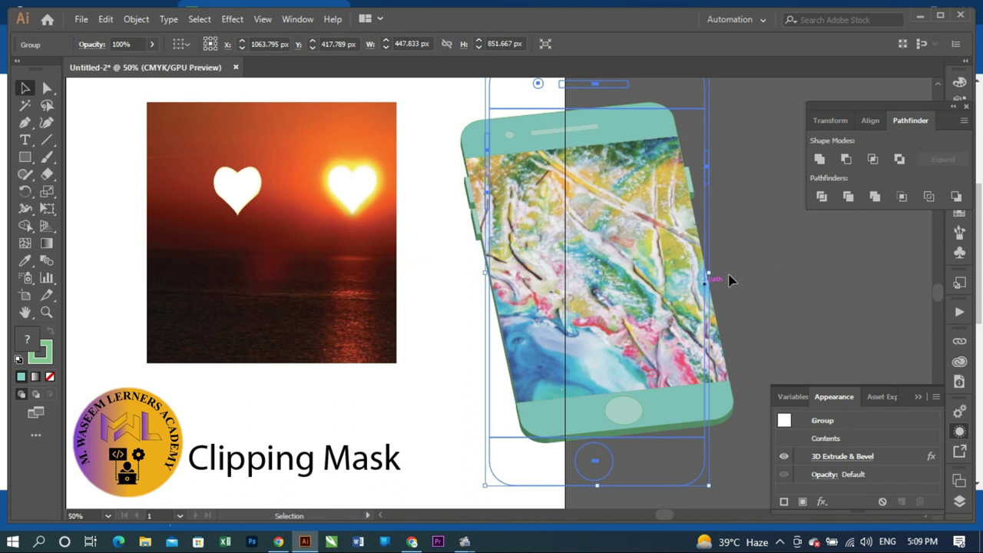
click(764, 274)
click(684, 291)
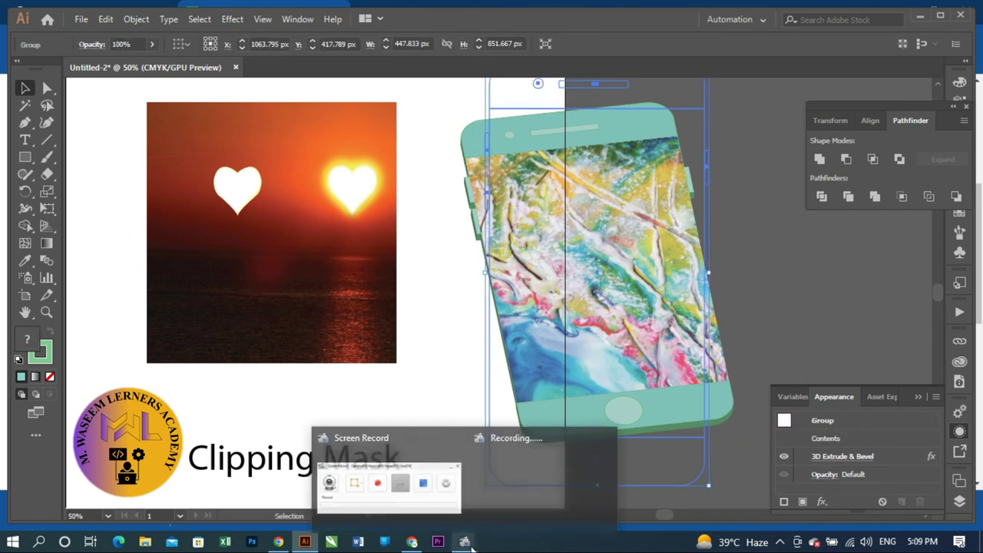
click(260, 391)
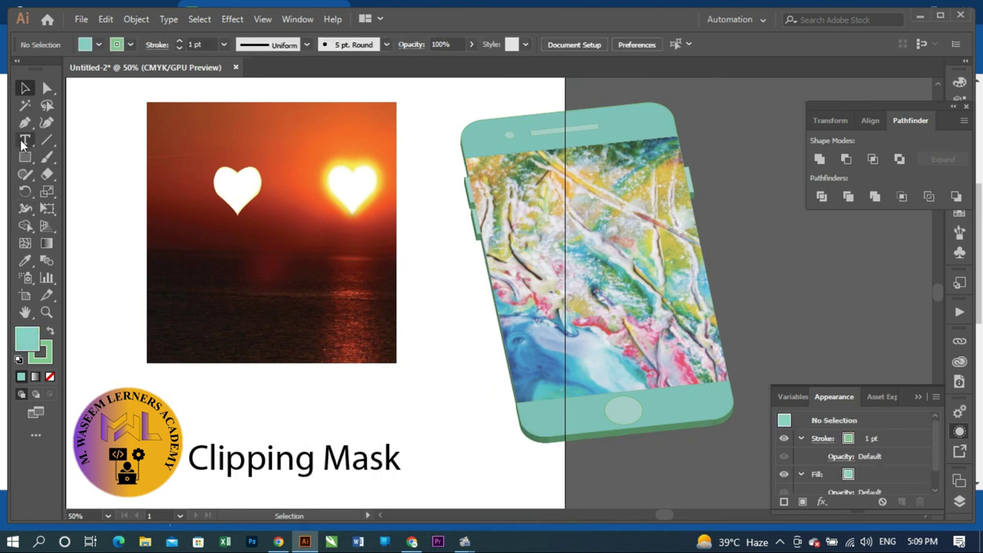
click(275, 471)
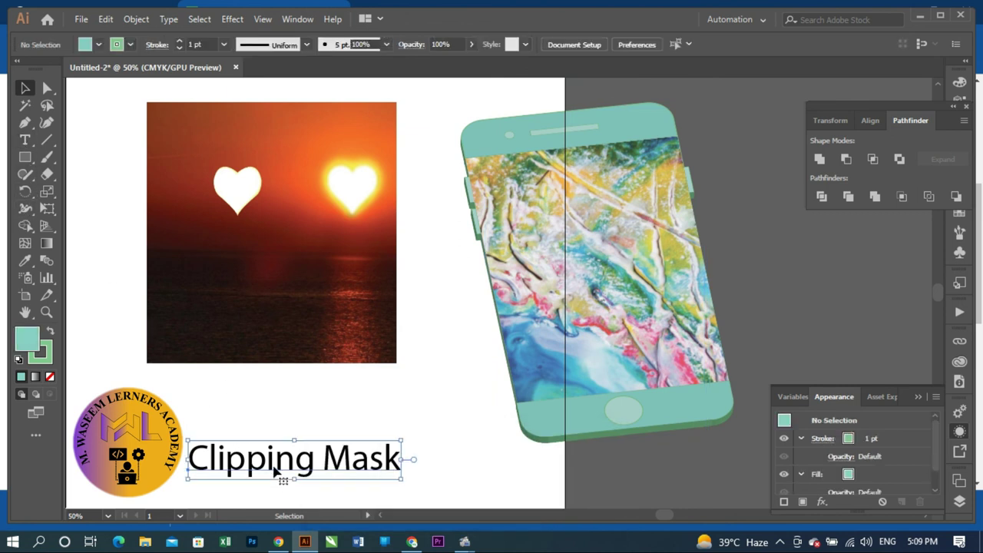
- Retype the 'Clipping Mask' title as 'Thank you All of You', correcting typos
double_click(274, 465)
key(ctrl+a)
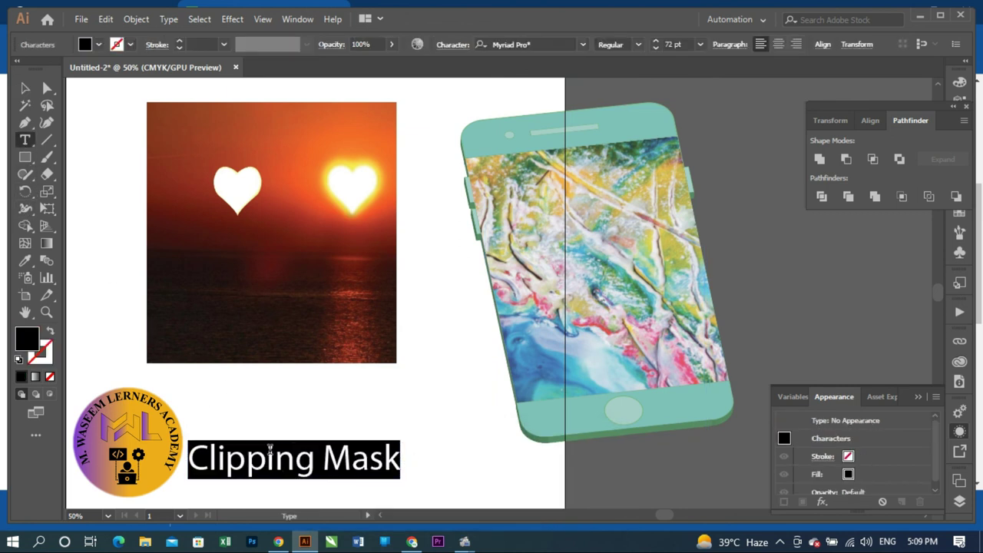
text(Thanku)
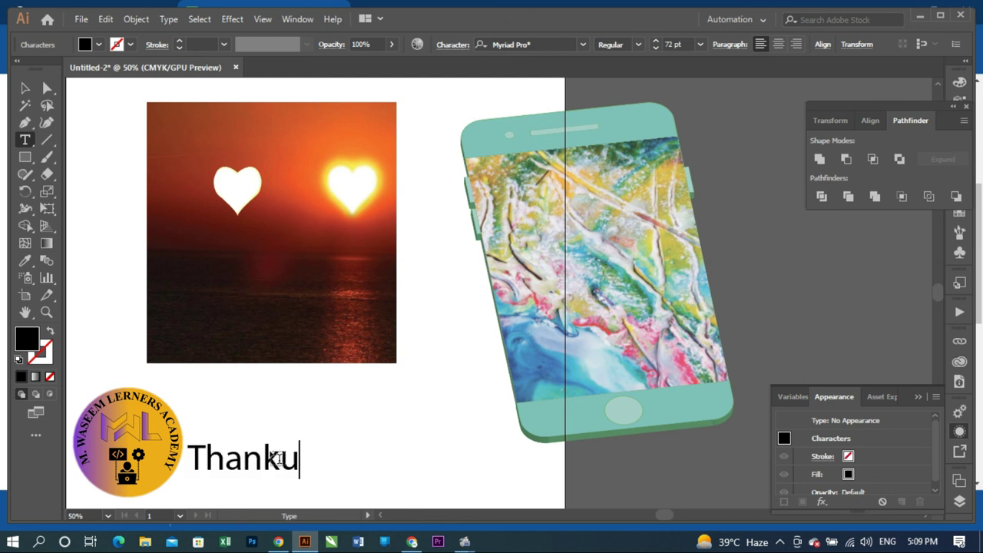
key(BackSpace)
text(you All)
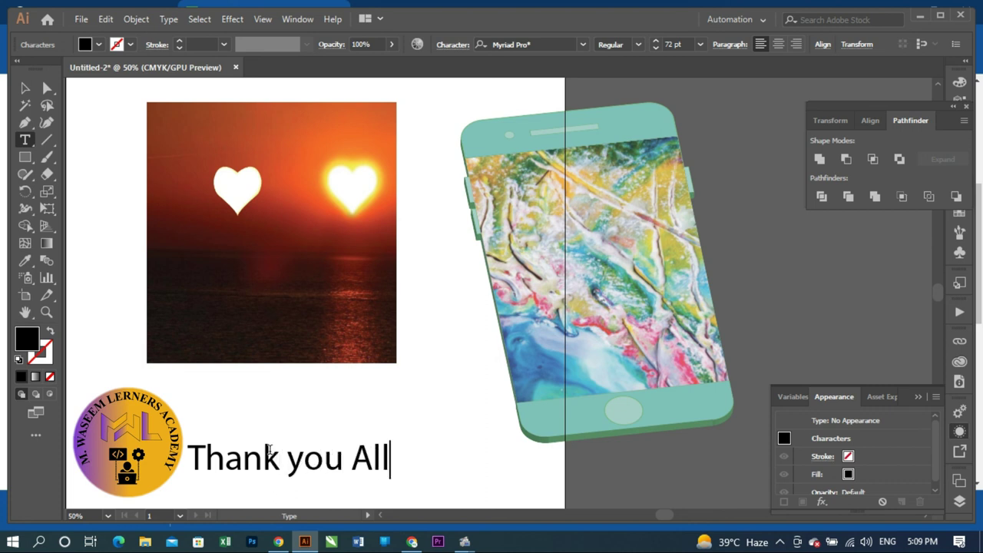
key(BackSpace)
text(l of You)
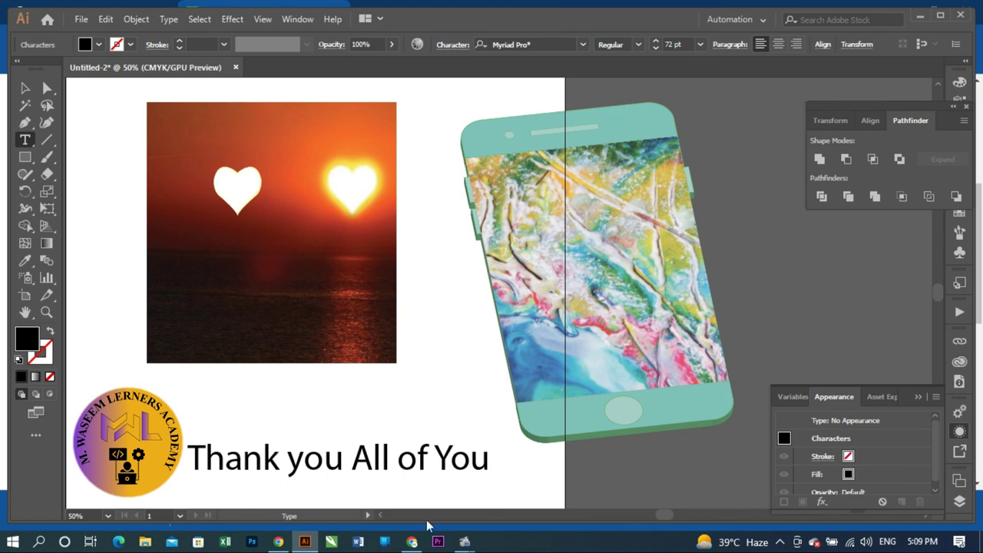
click(415, 542)
click(414, 542)
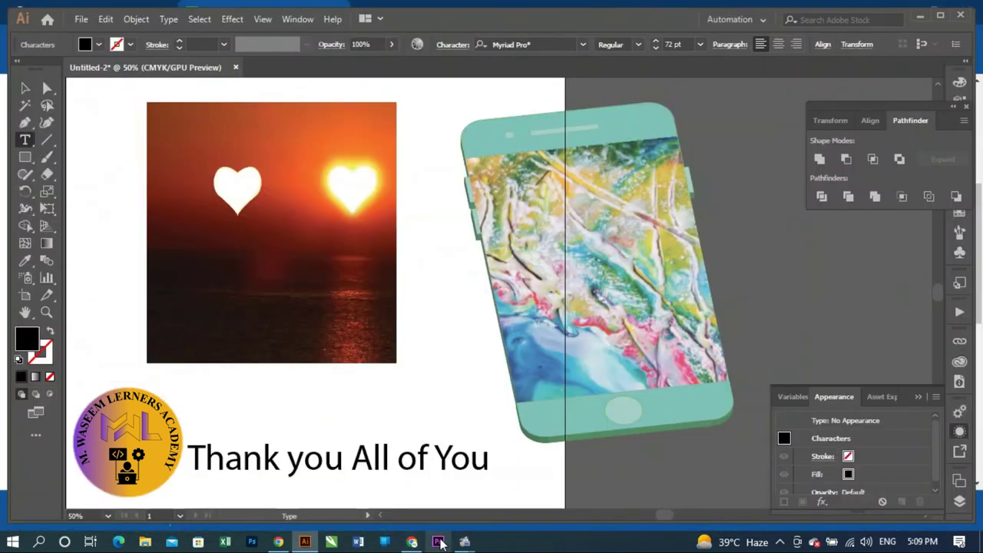